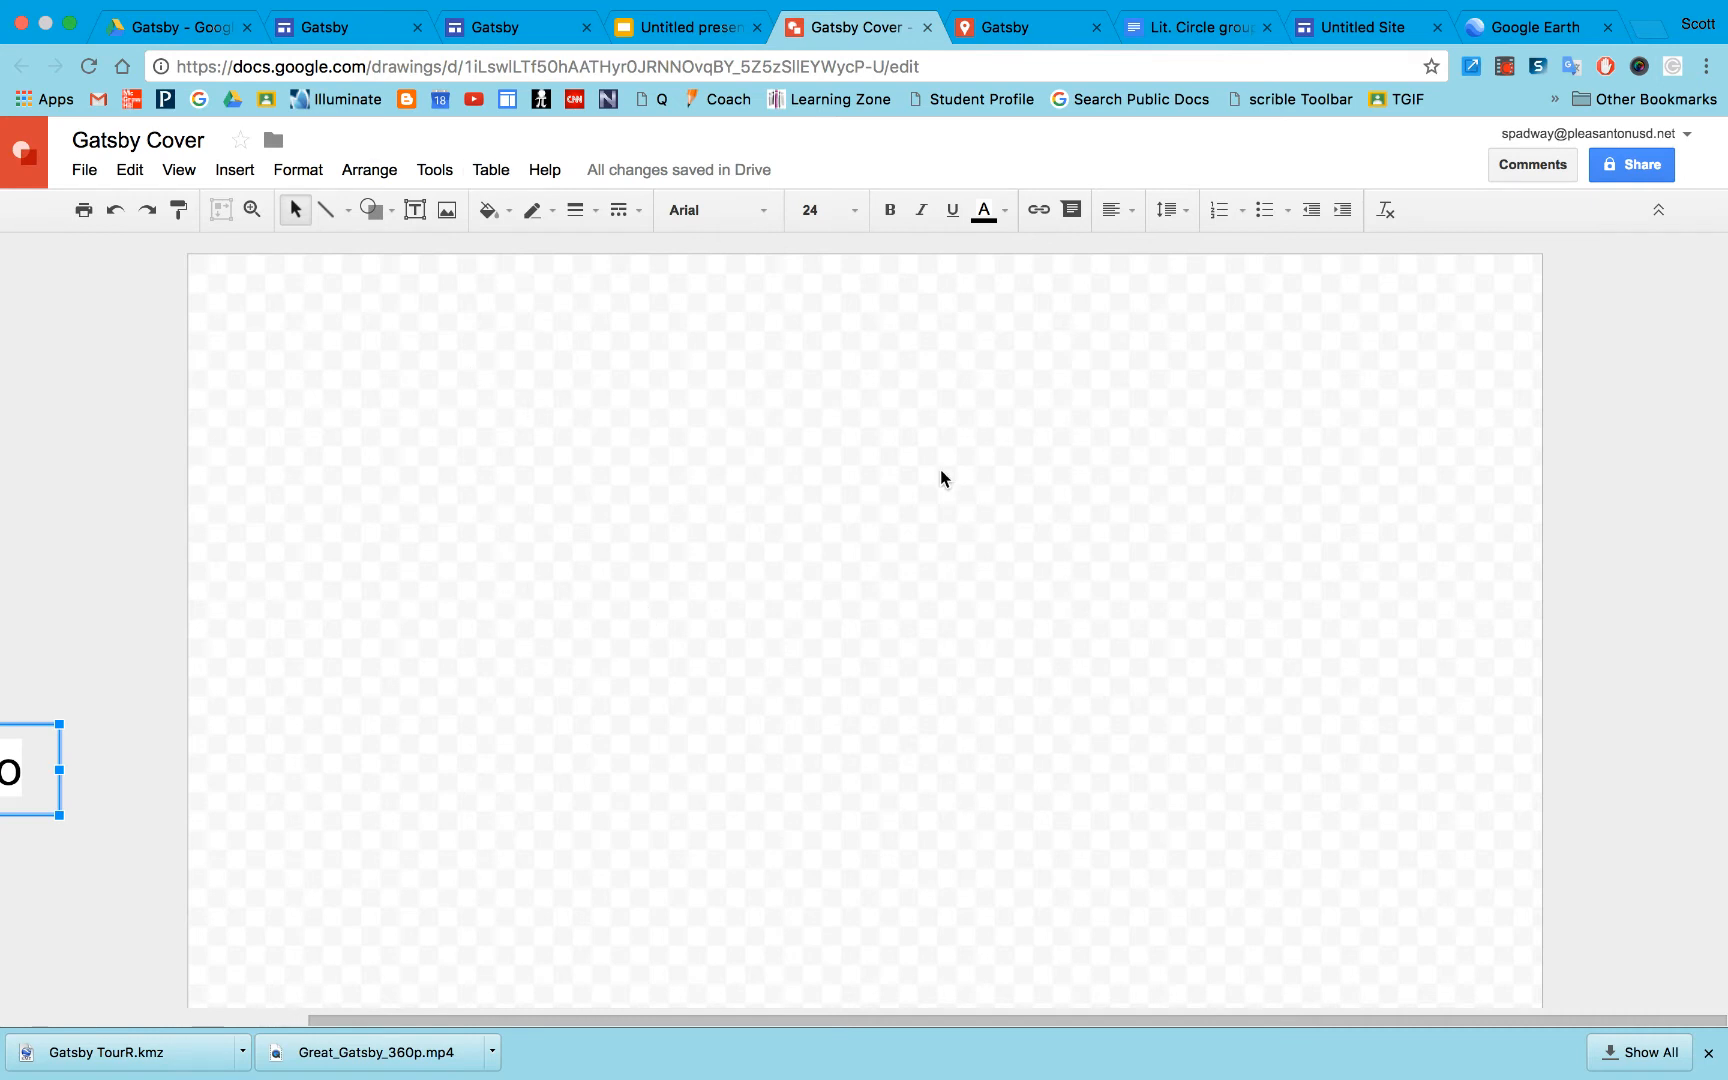
Add the title "The Great Gatsby" in yellow 60-point Monoton, widen its text box until it fits three lines, and centre it horizontally.
left_click(415, 210)
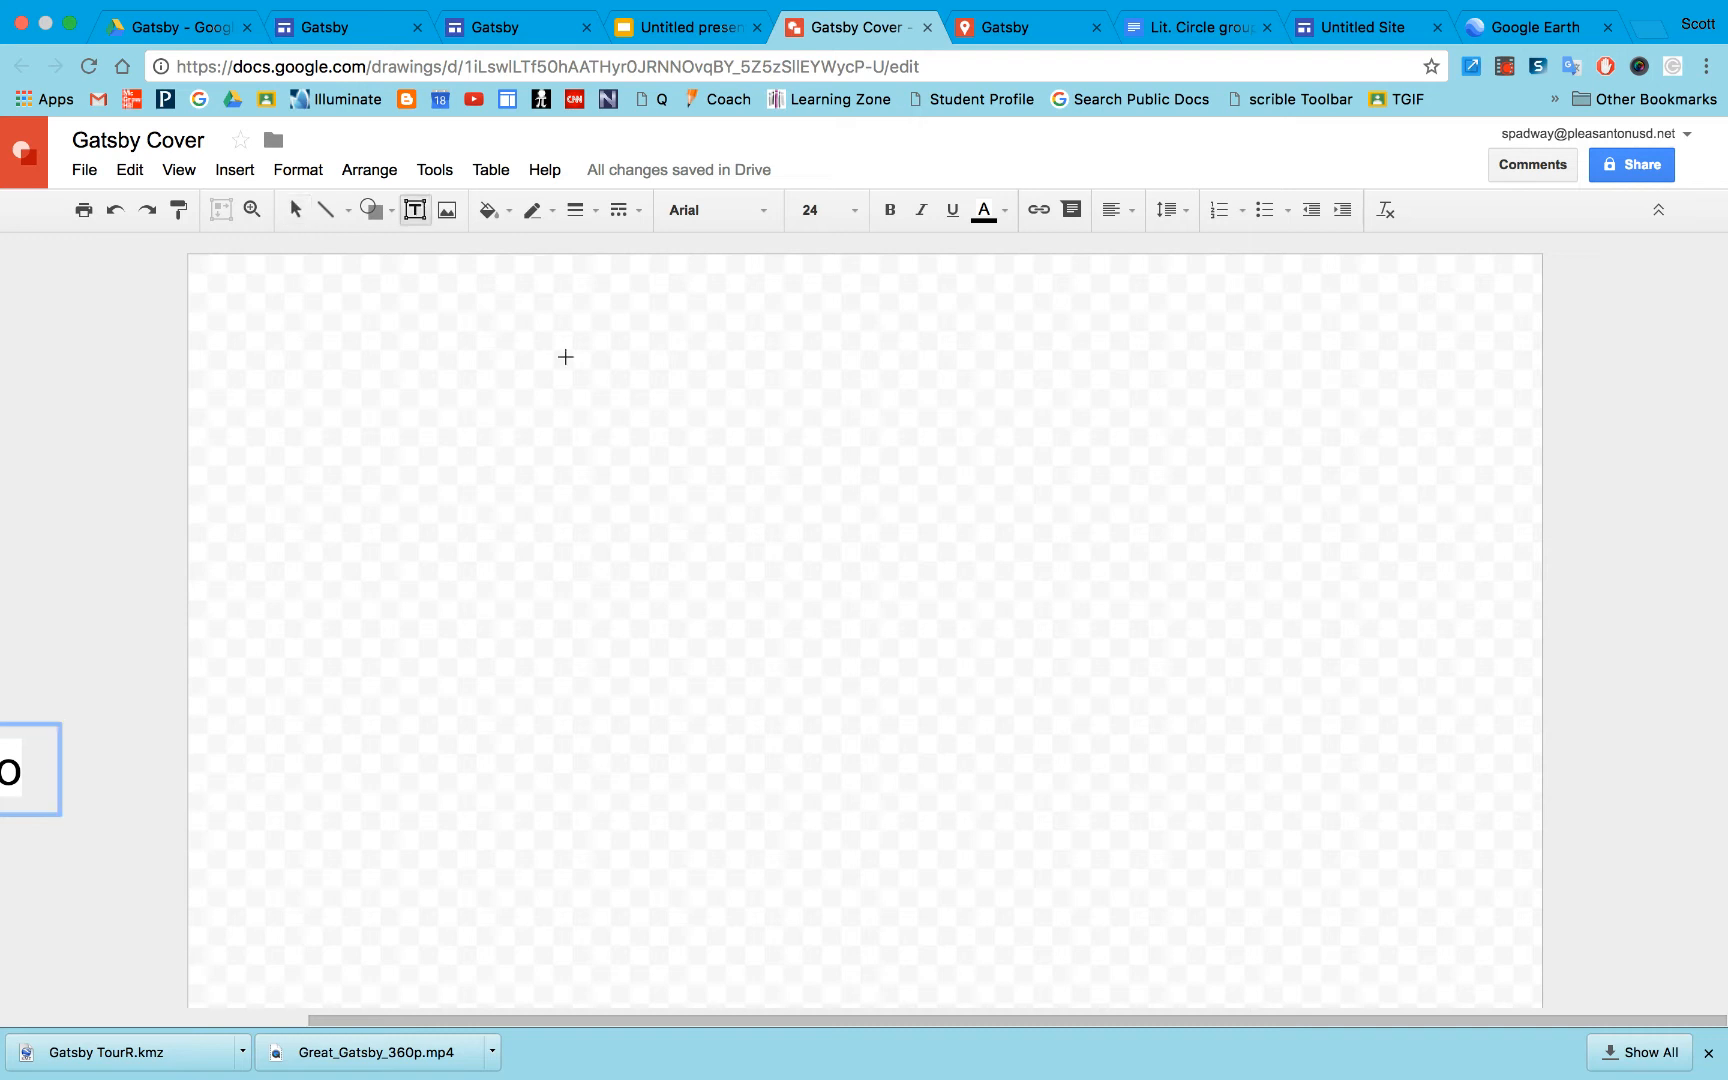
left_click_drag(613, 393, 1162, 703)
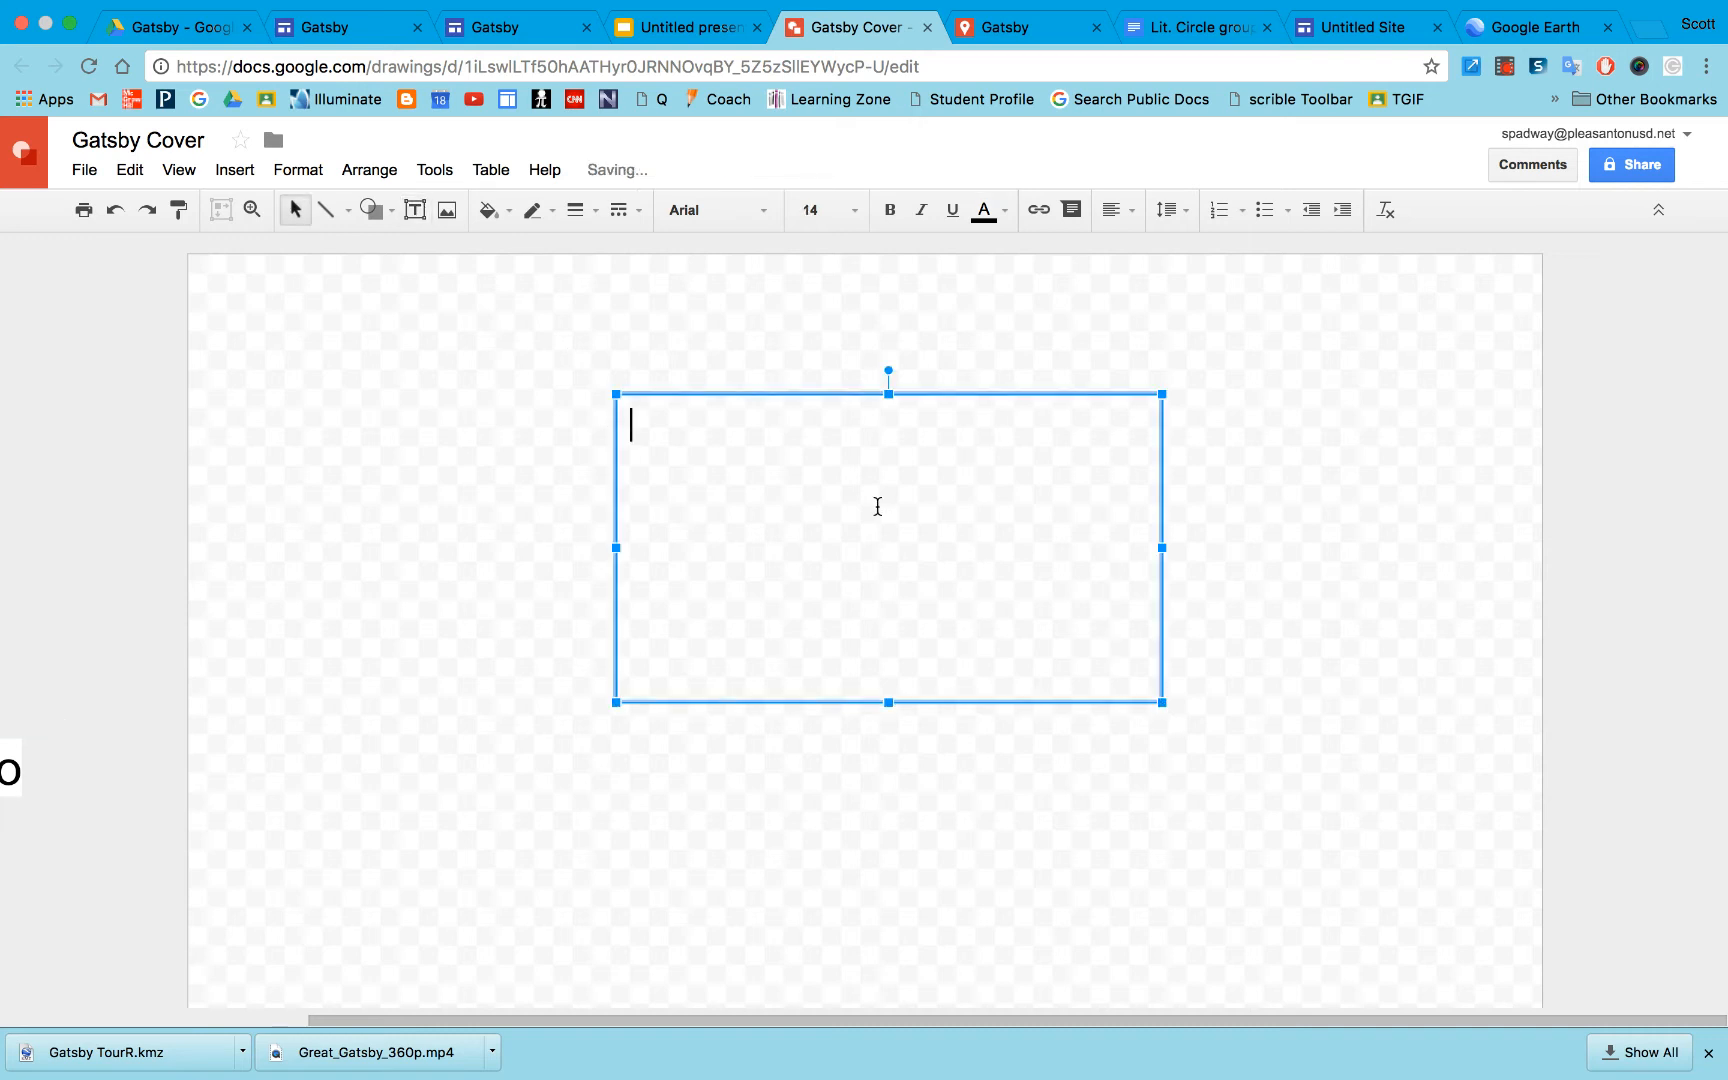
type("THE GREAT GATSBY")
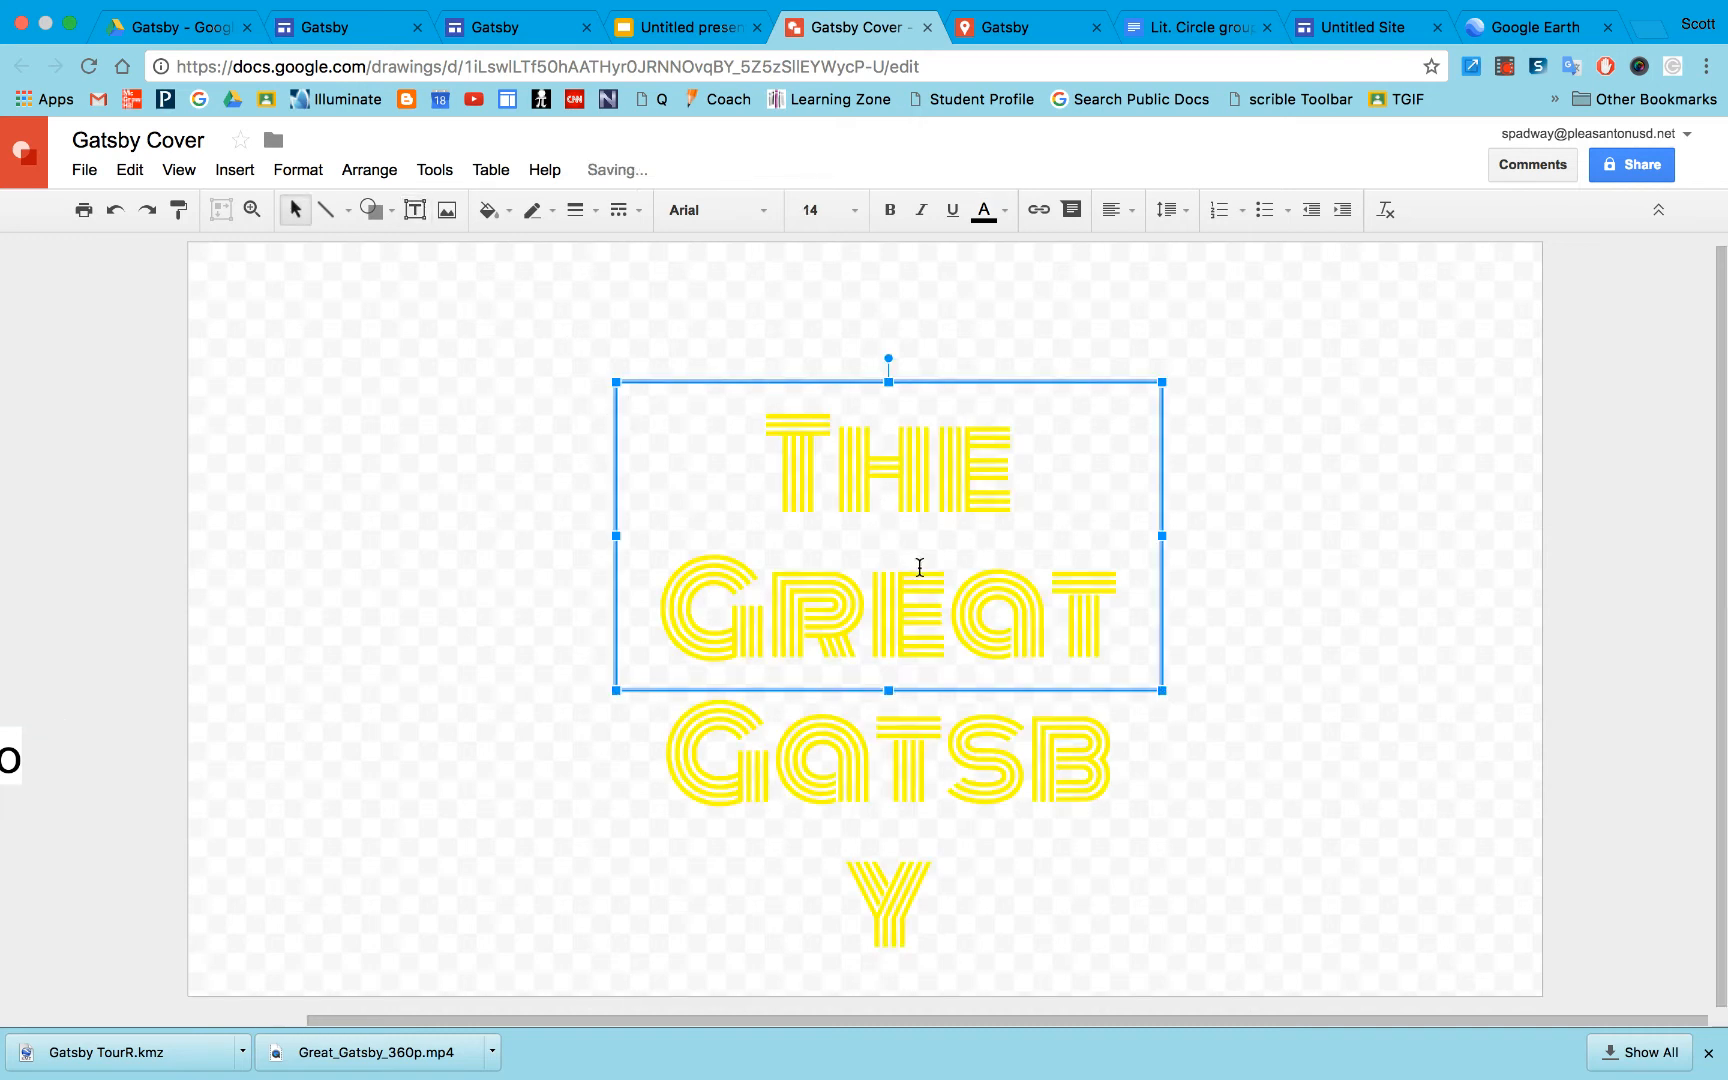
left_click_drag(1152, 533, 1222, 537)
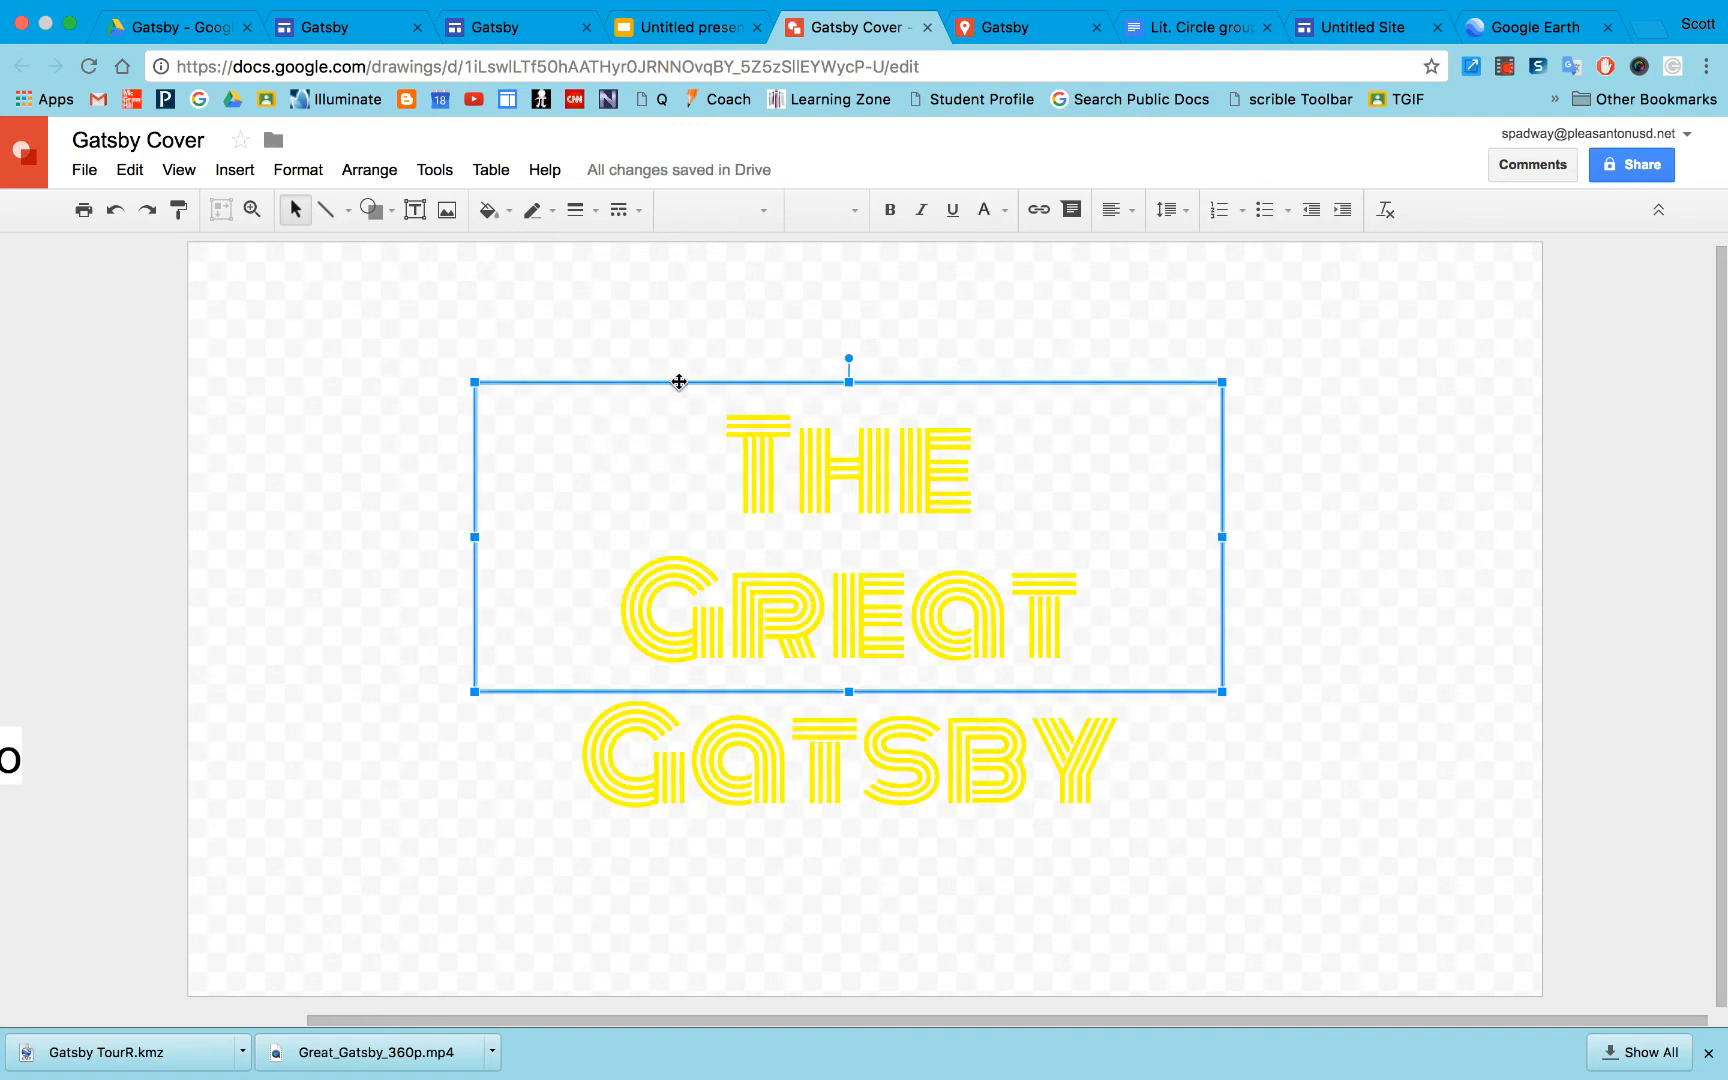
left_click_drag(678, 382, 689, 359)
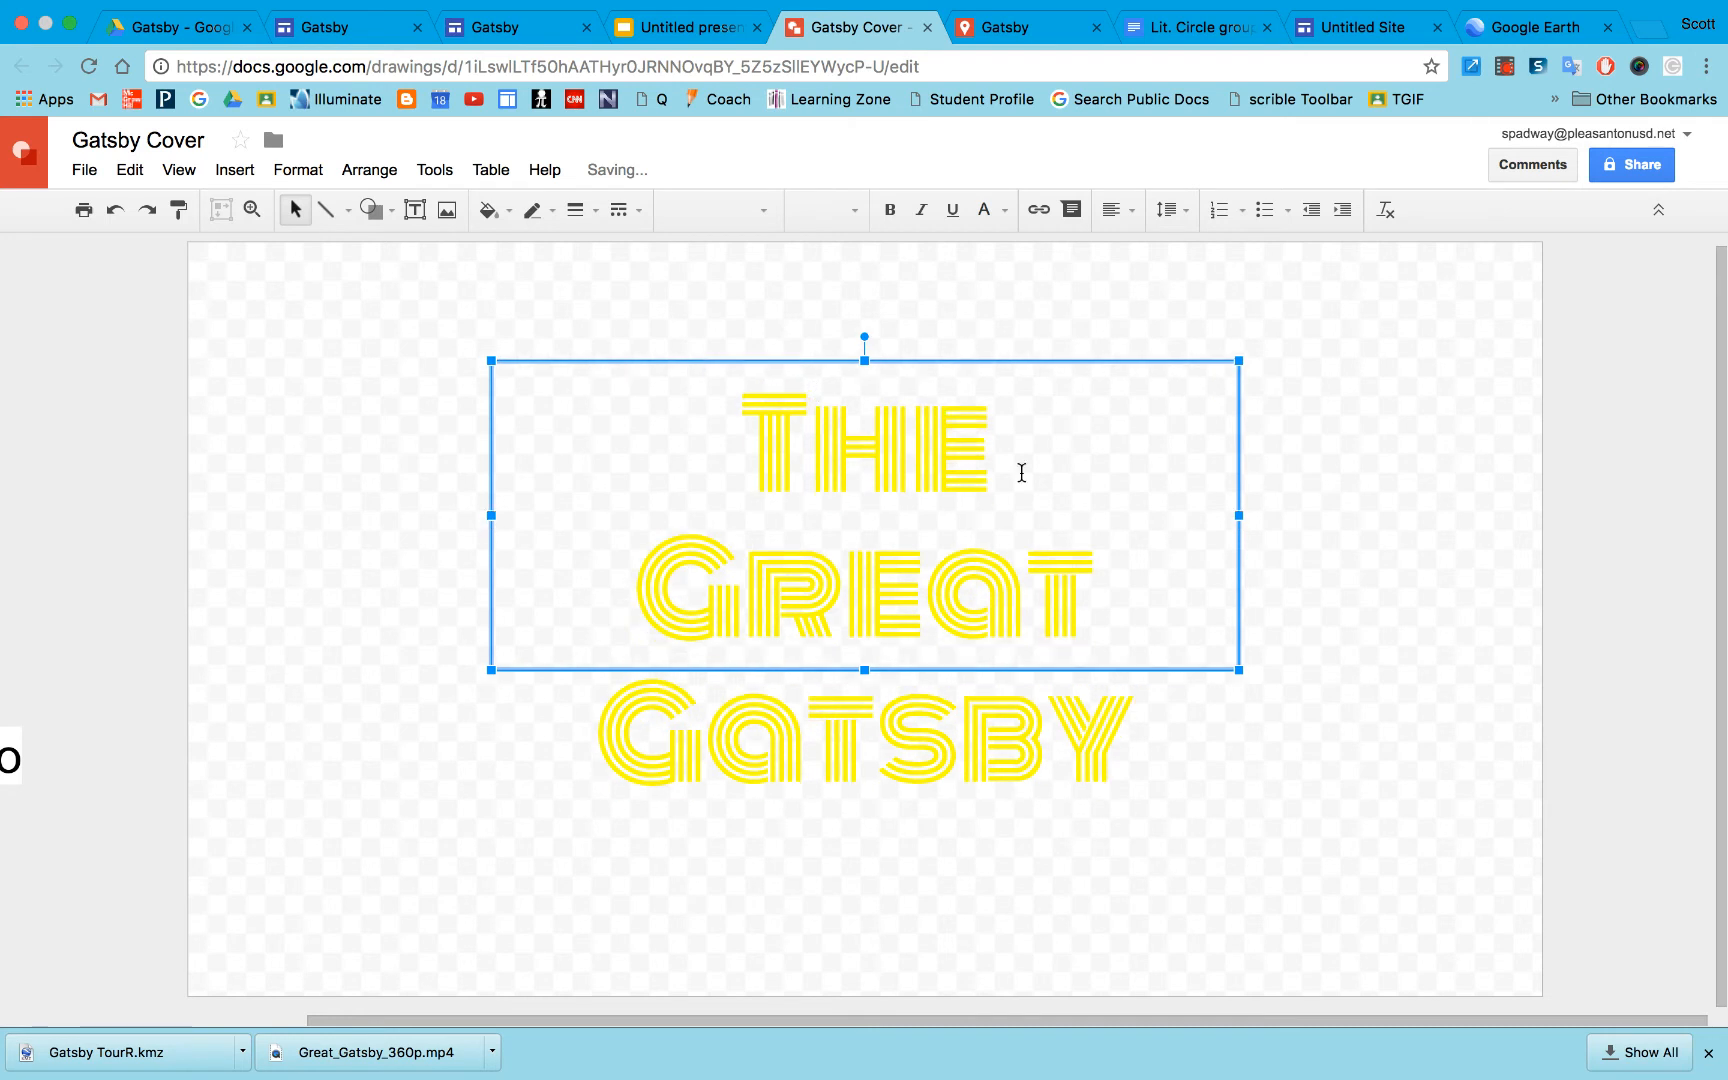
left_click(1576, 586)
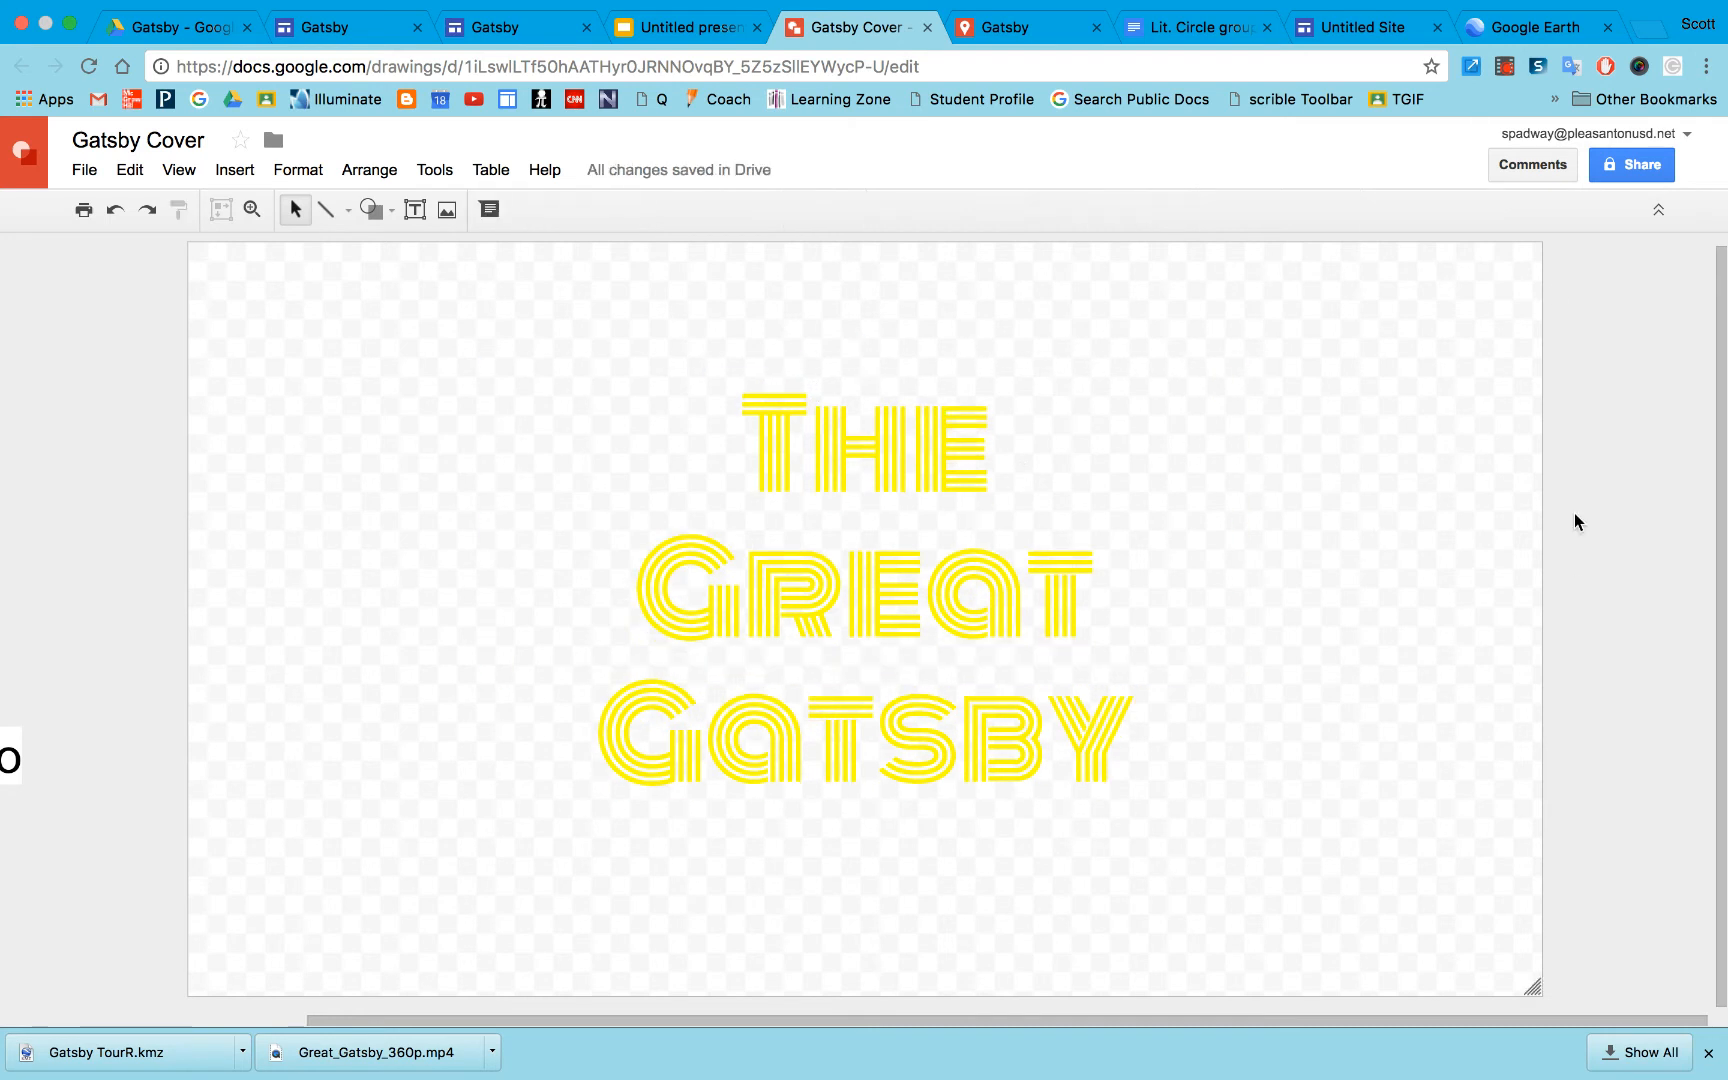
Switch to Google Earth and frame the satellite map on the area from City Island to Hempstead Bay and Manhasset Bay.
left_click(1515, 37)
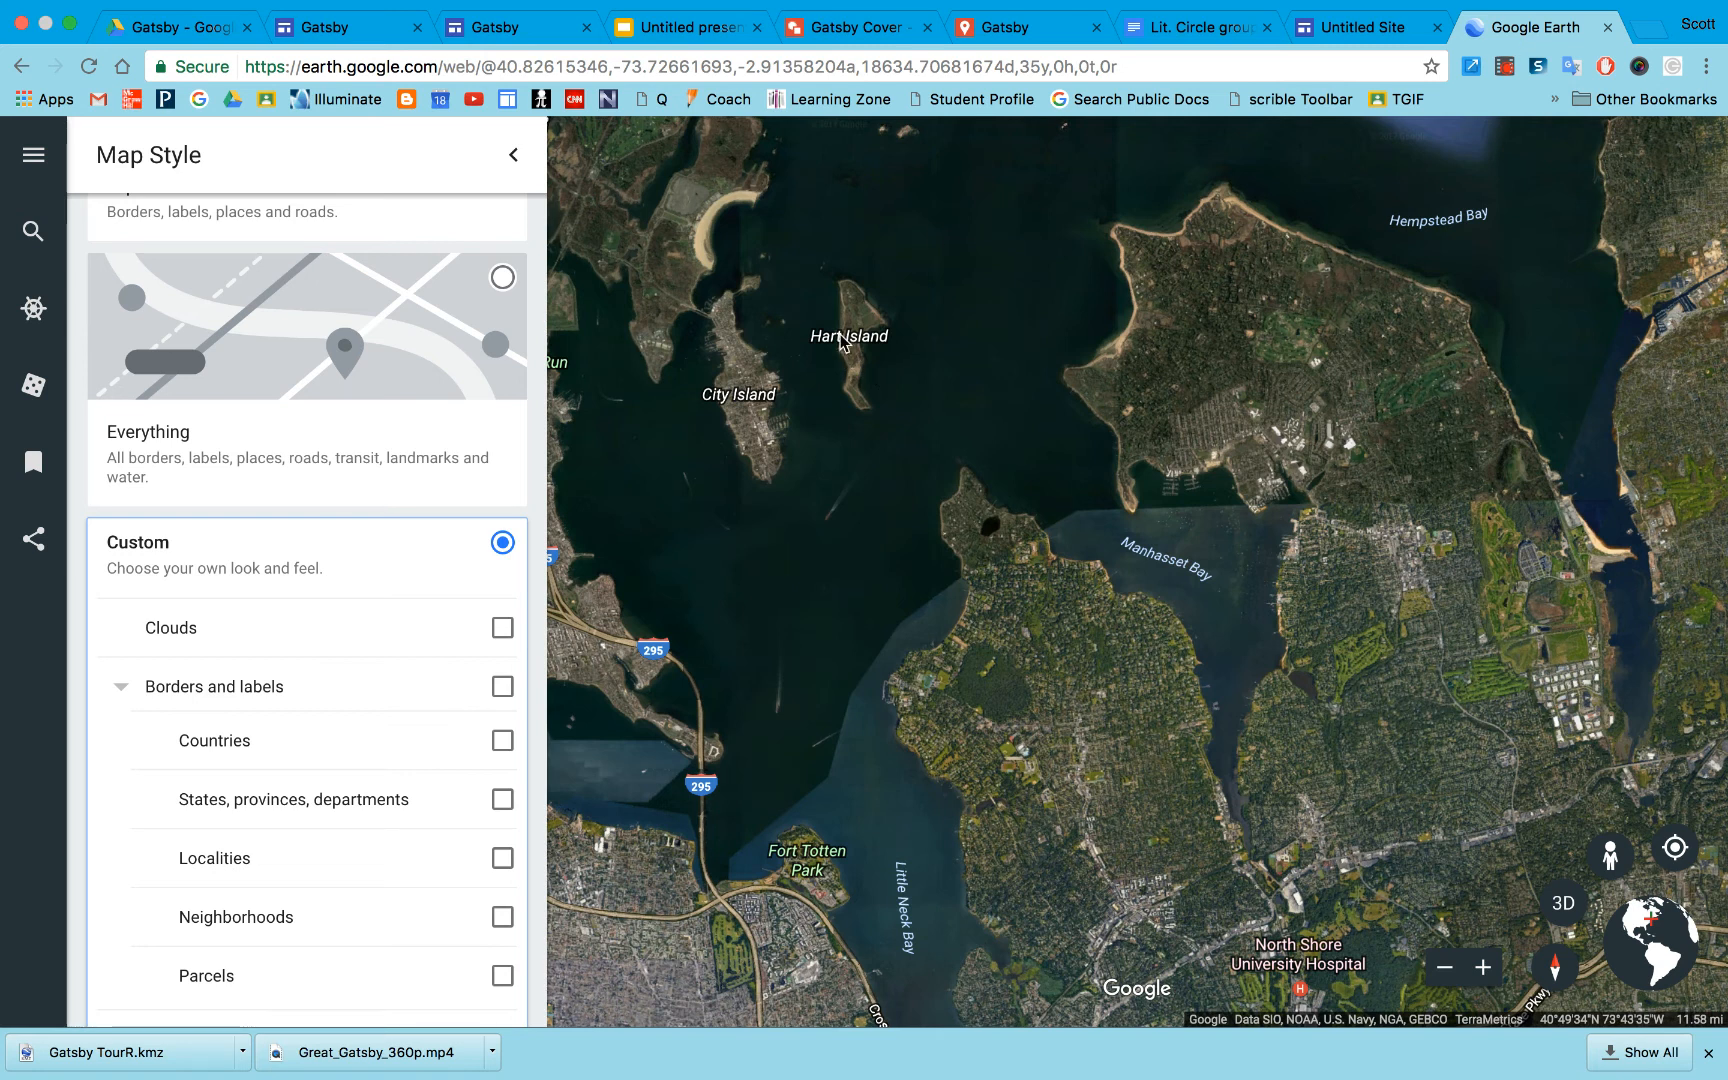
left_click_drag(840, 334, 827, 340)
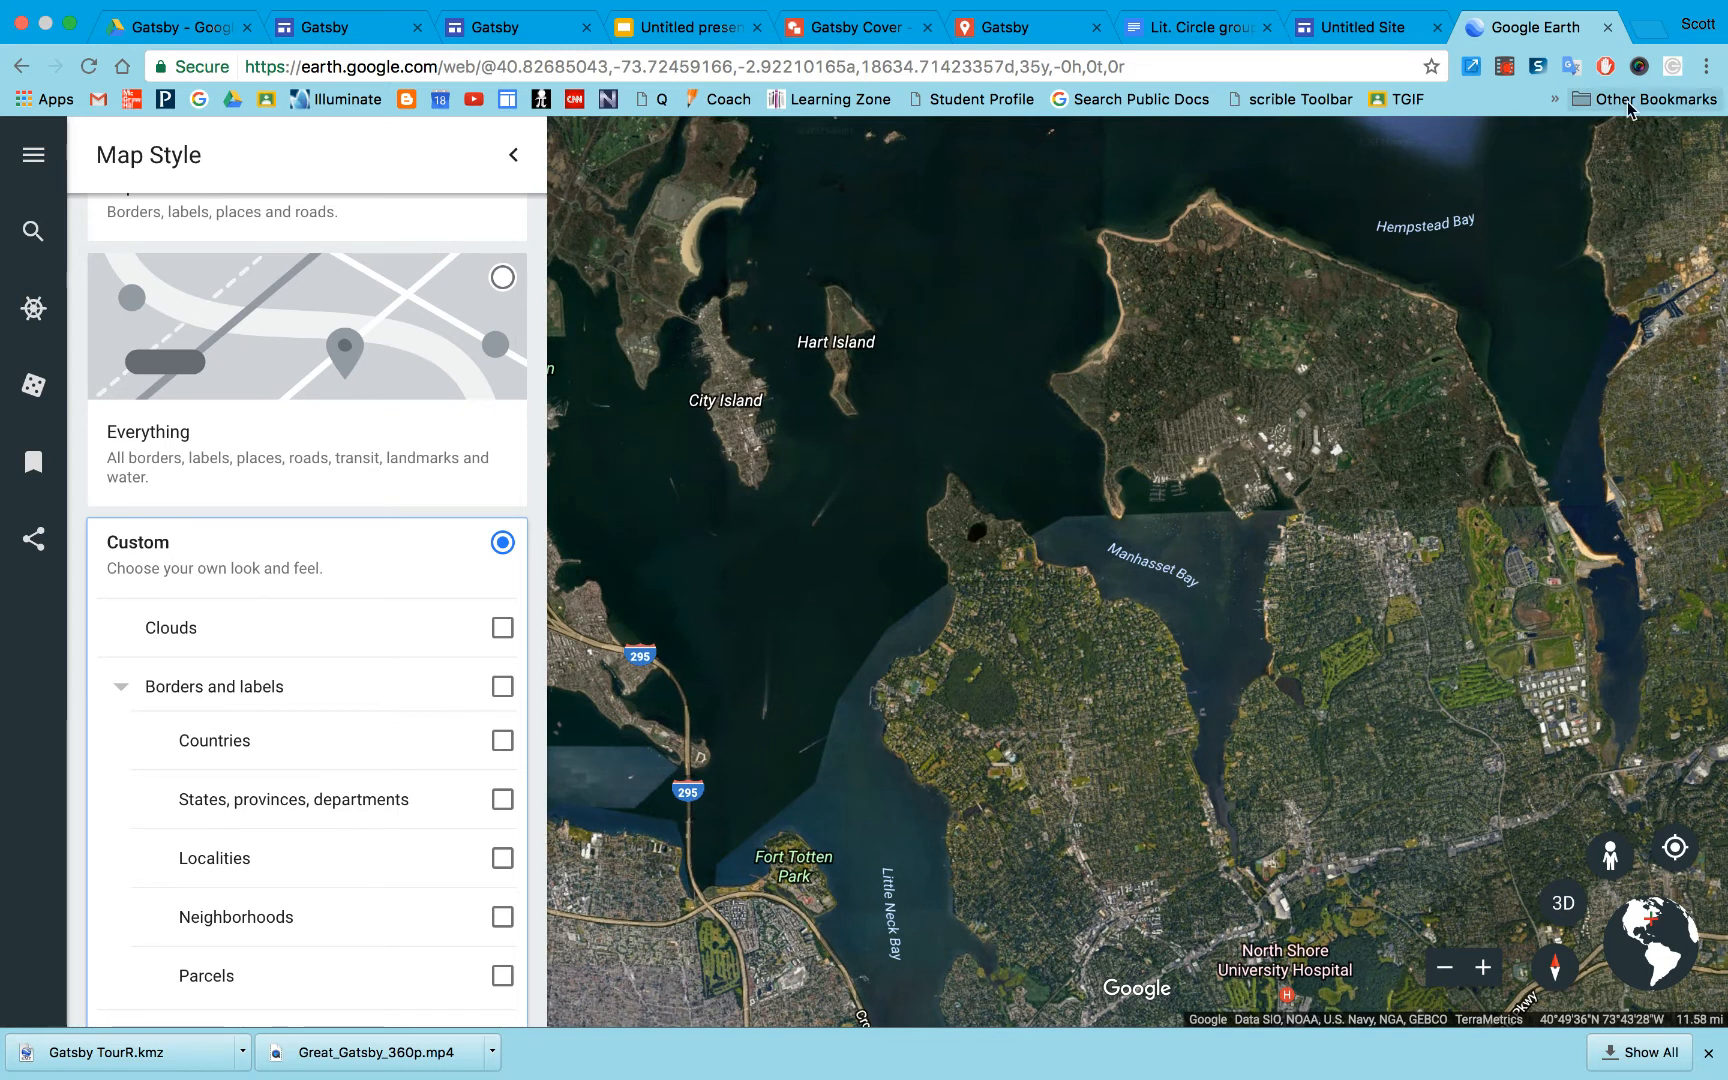
Switch back to the Gatsby Cover drawing and insert the satellite map picture as an uploaded image.
left_click(853, 37)
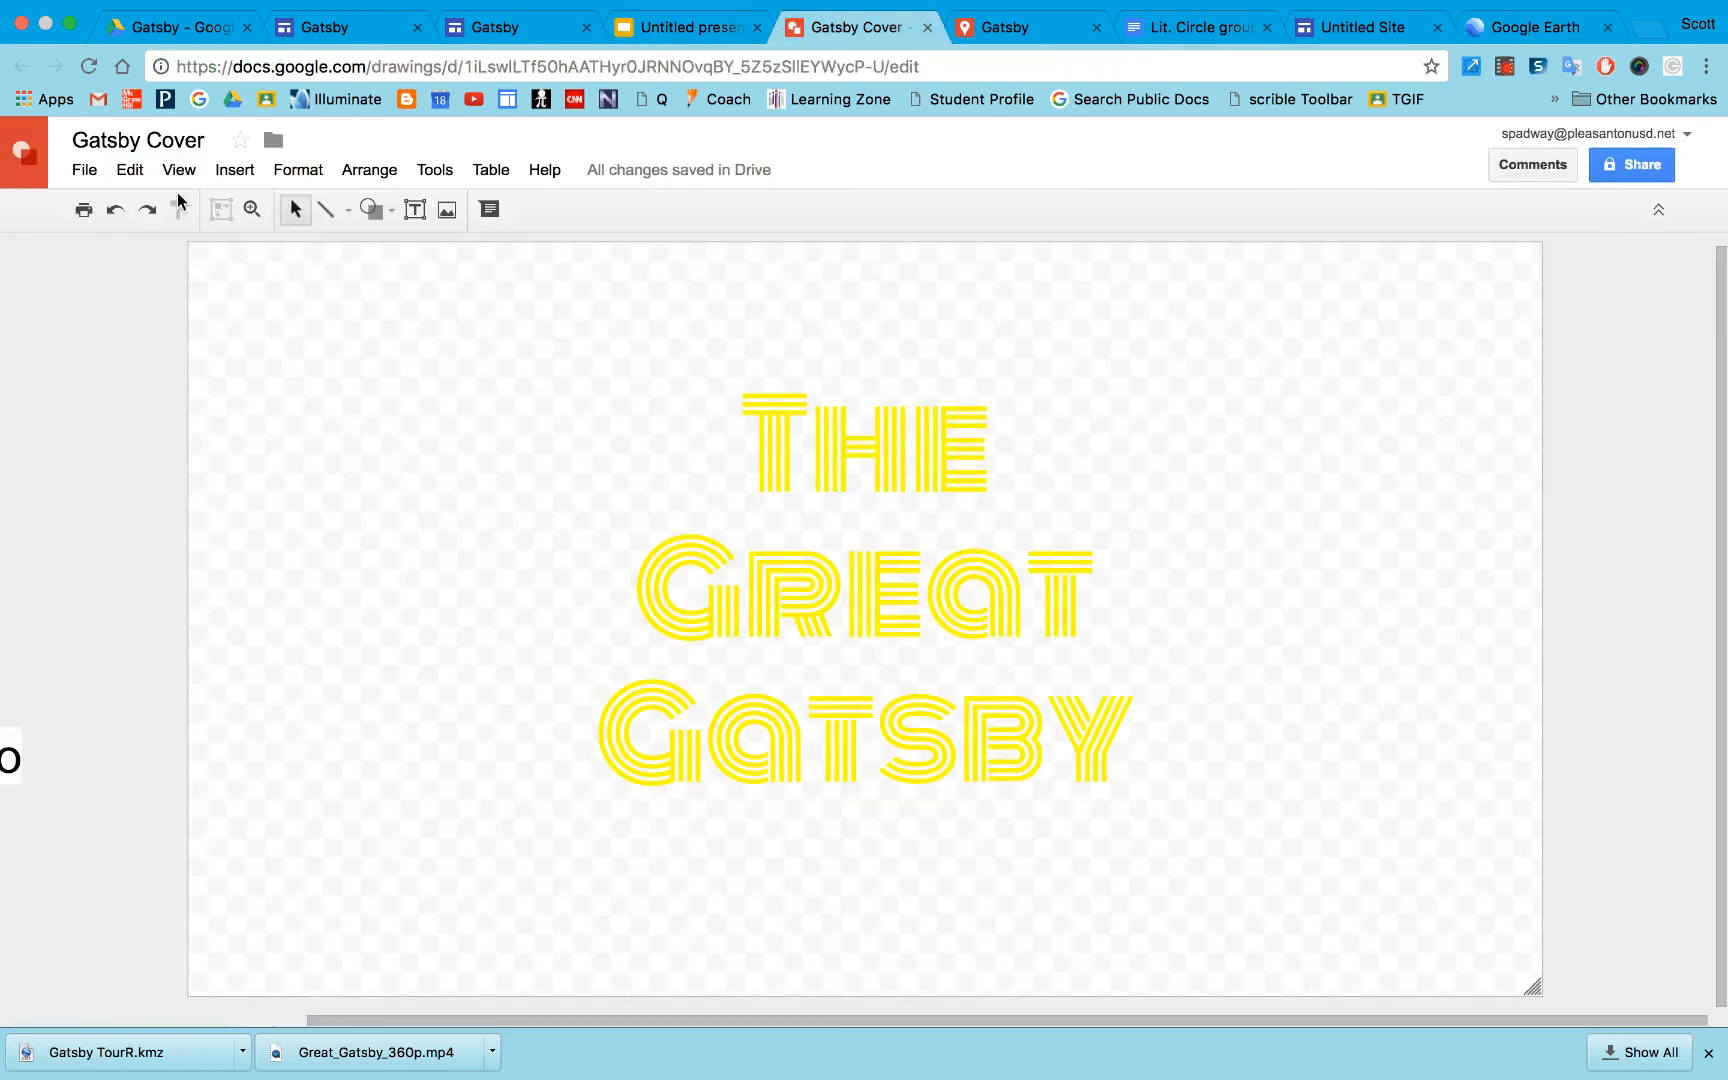
left_click(83, 172)
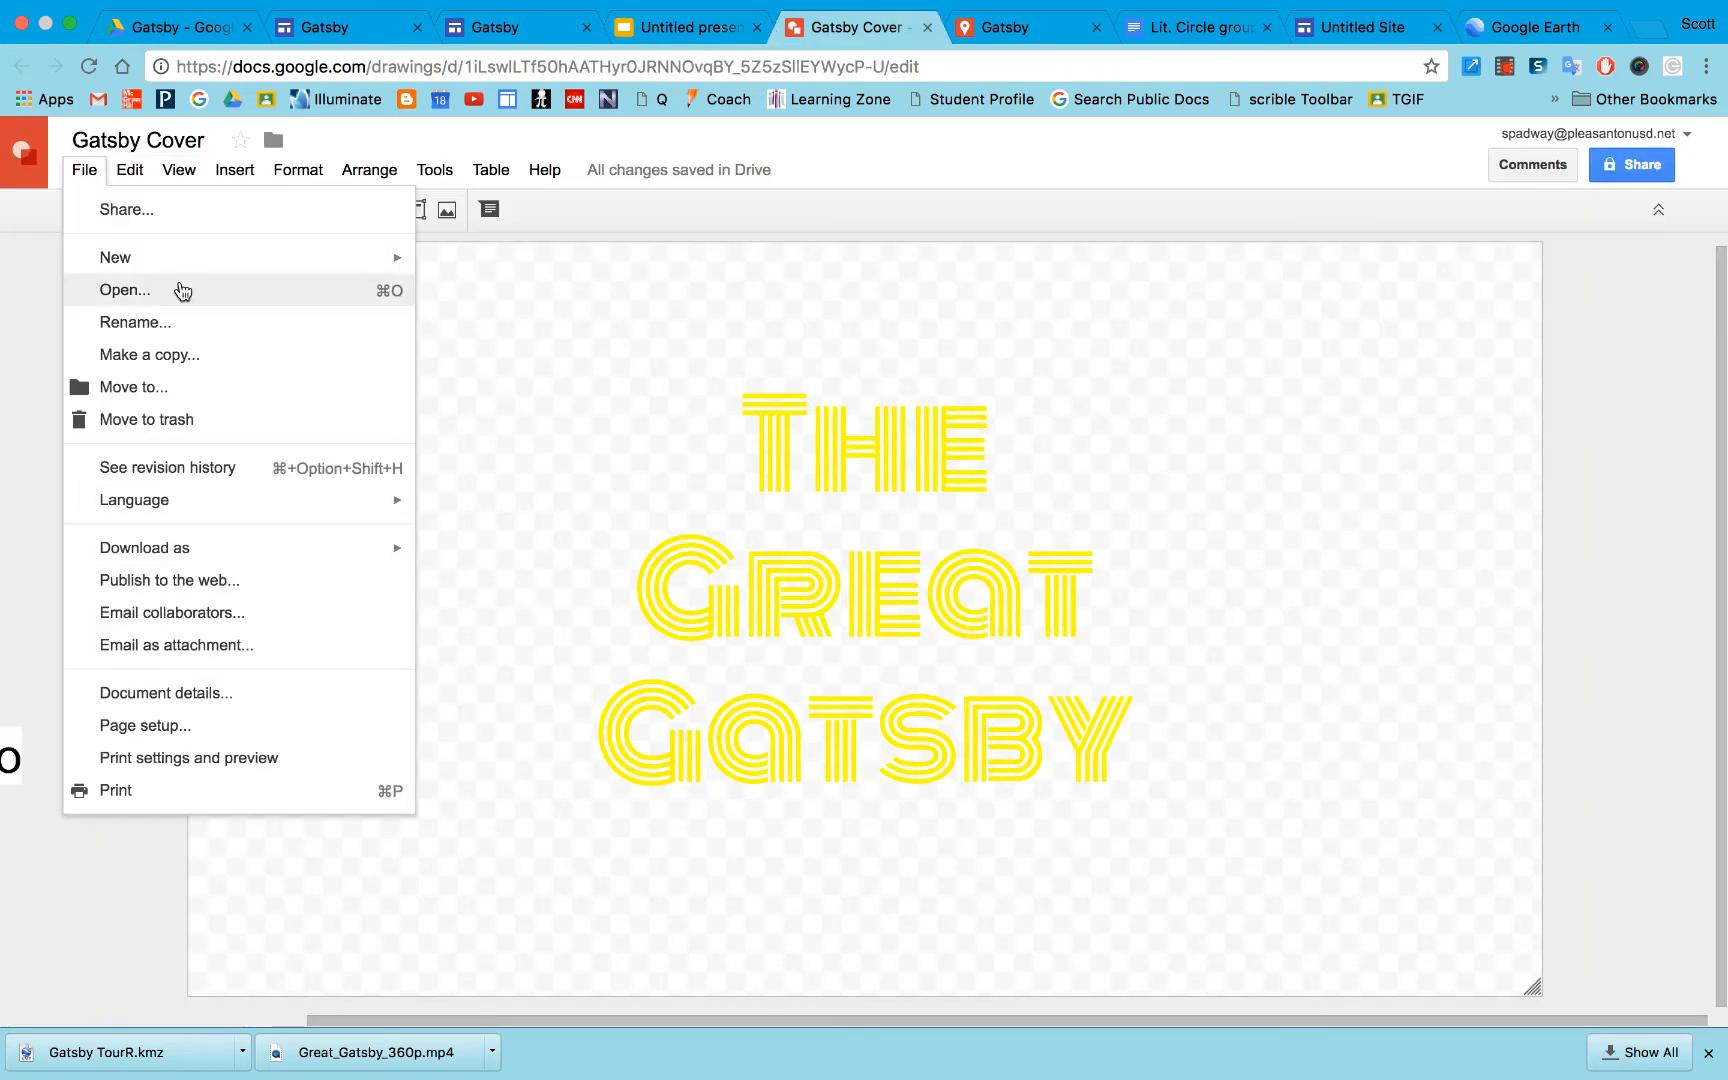
mouse_move(228, 180)
left_click(232, 243)
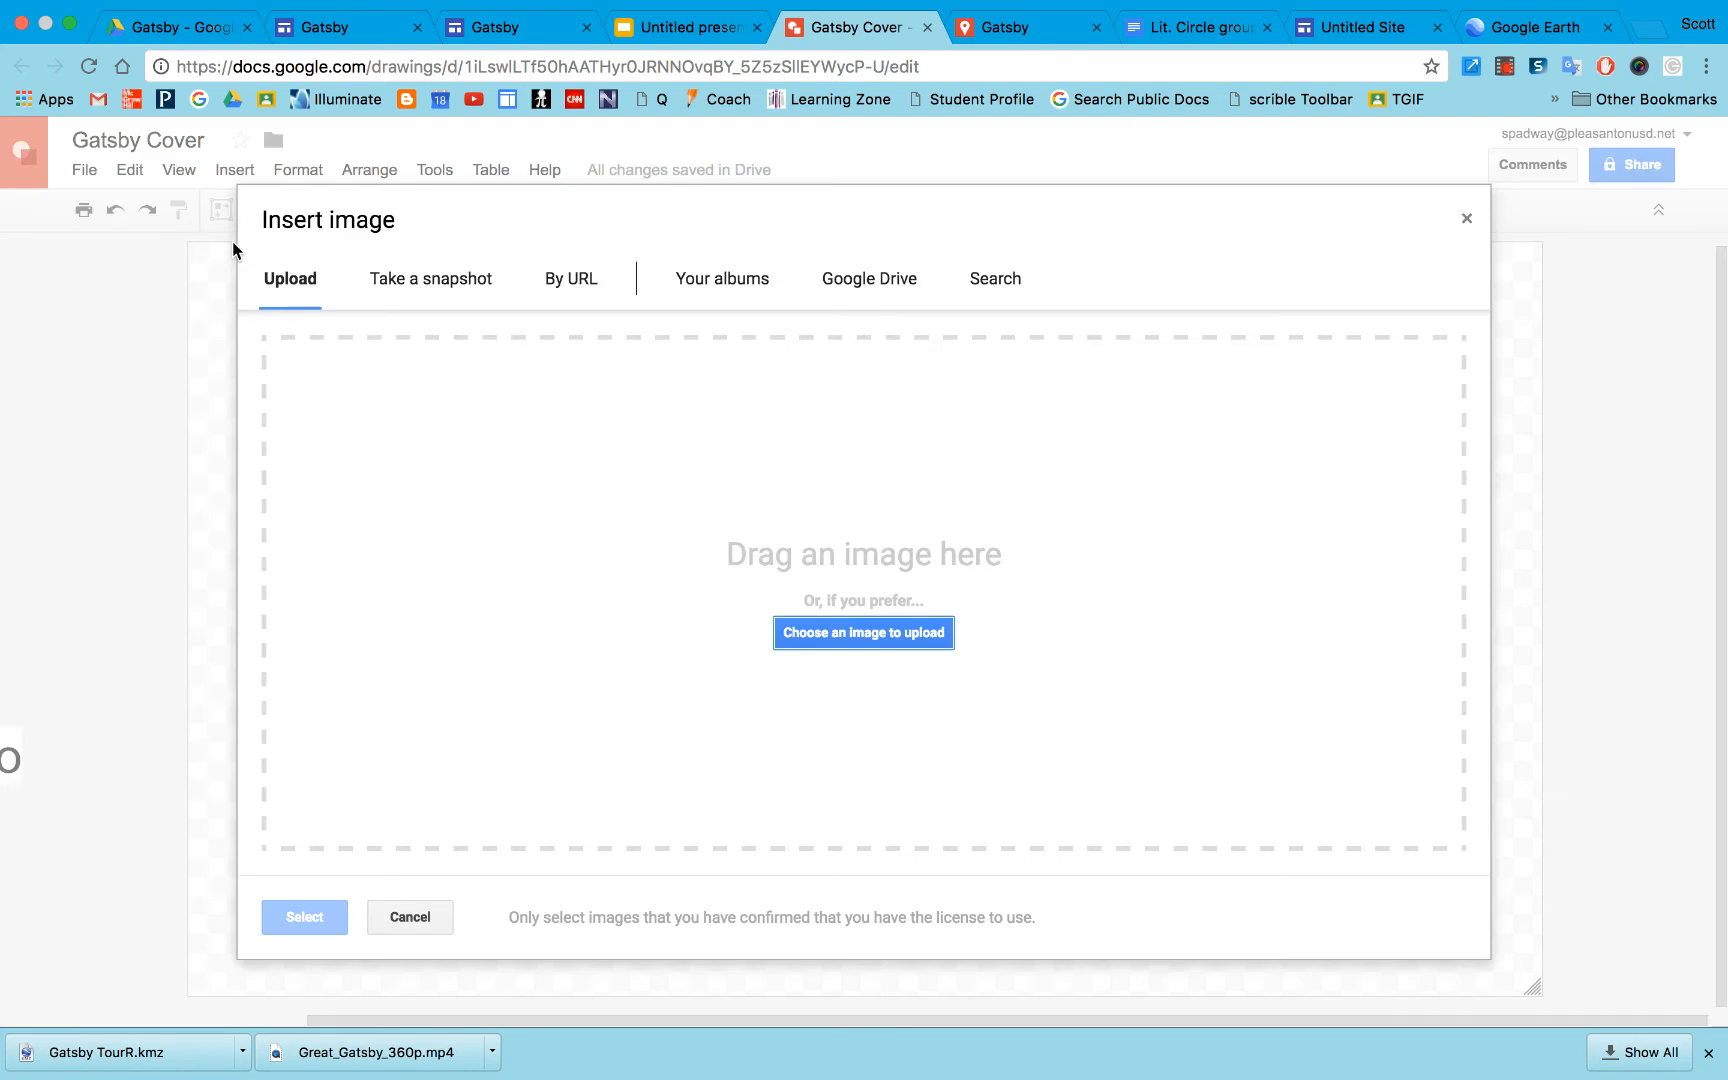
left_click(888, 640)
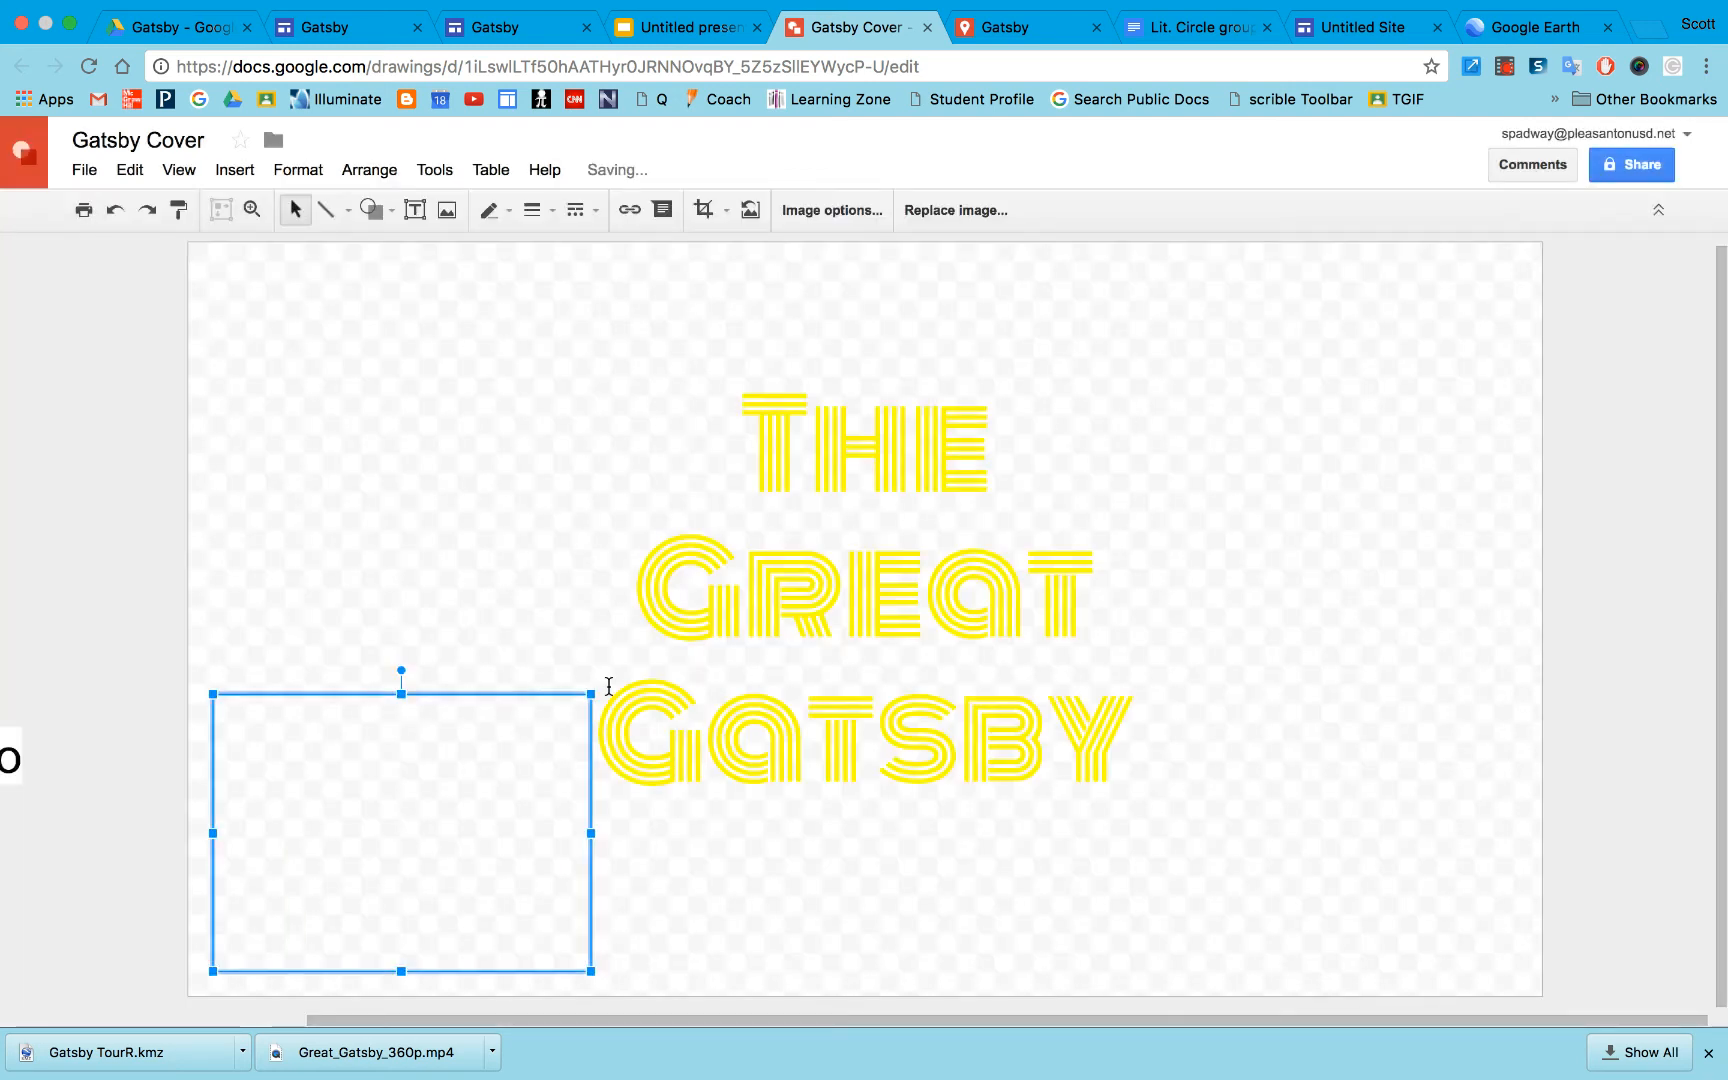
Enlarge the map image from the canvas's upper-left corner and narrow the canvas to the image's width.
left_click_drag(591, 693, 1498, 305)
left_click_drag(1407, 349, 1364, 560)
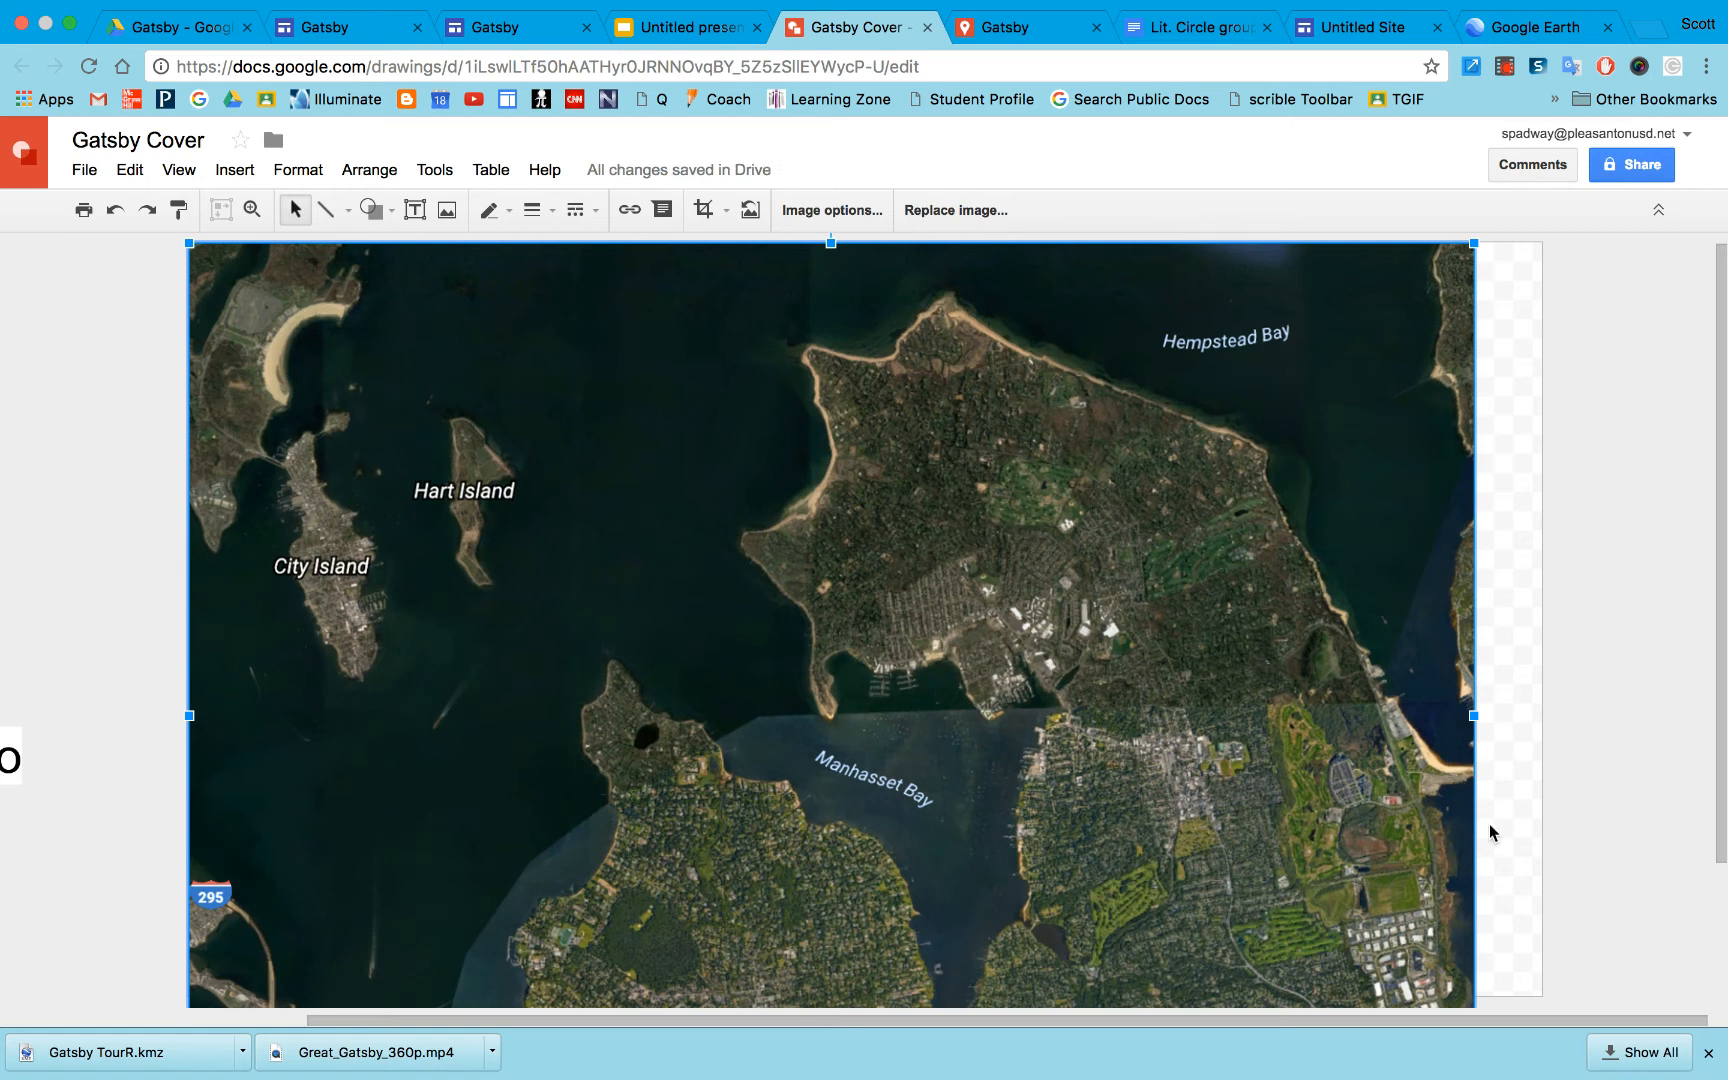
left_click(1506, 849)
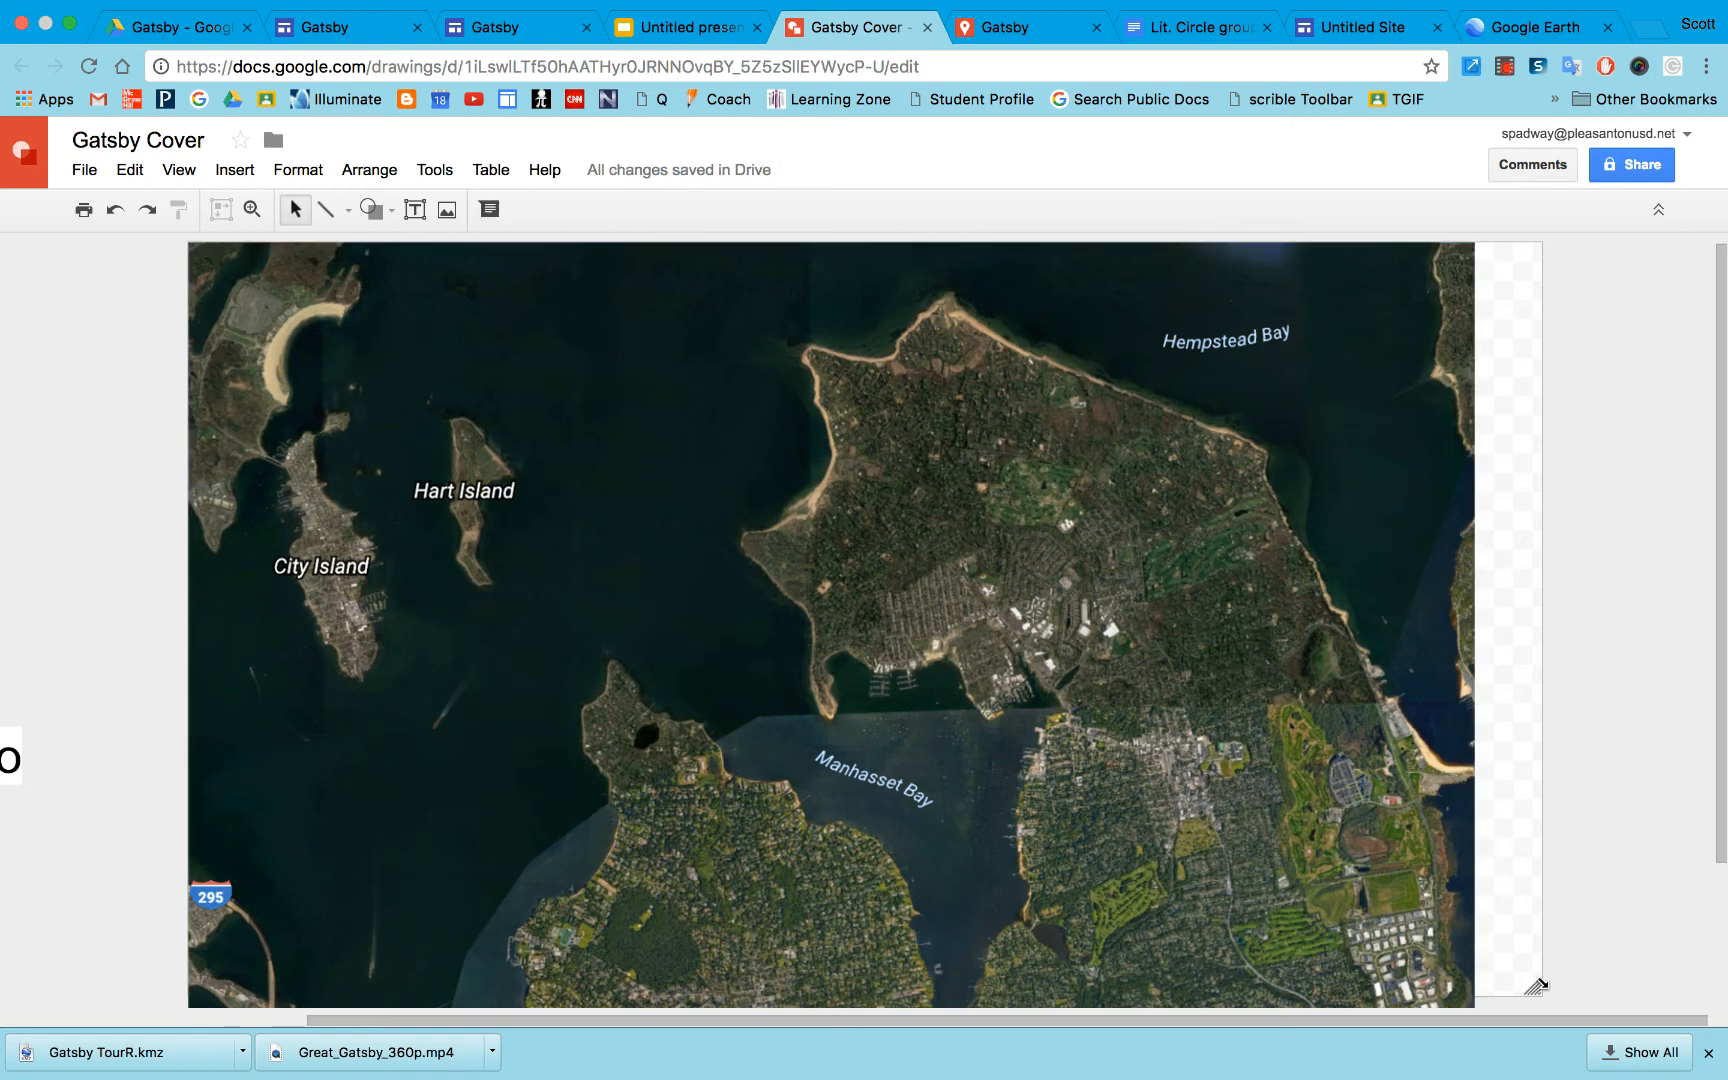
mouse_move(1533, 989)
left_mouse_down()
mouse_move(1467, 990)
mouse_move(1474, 870)
left_mouse_up()
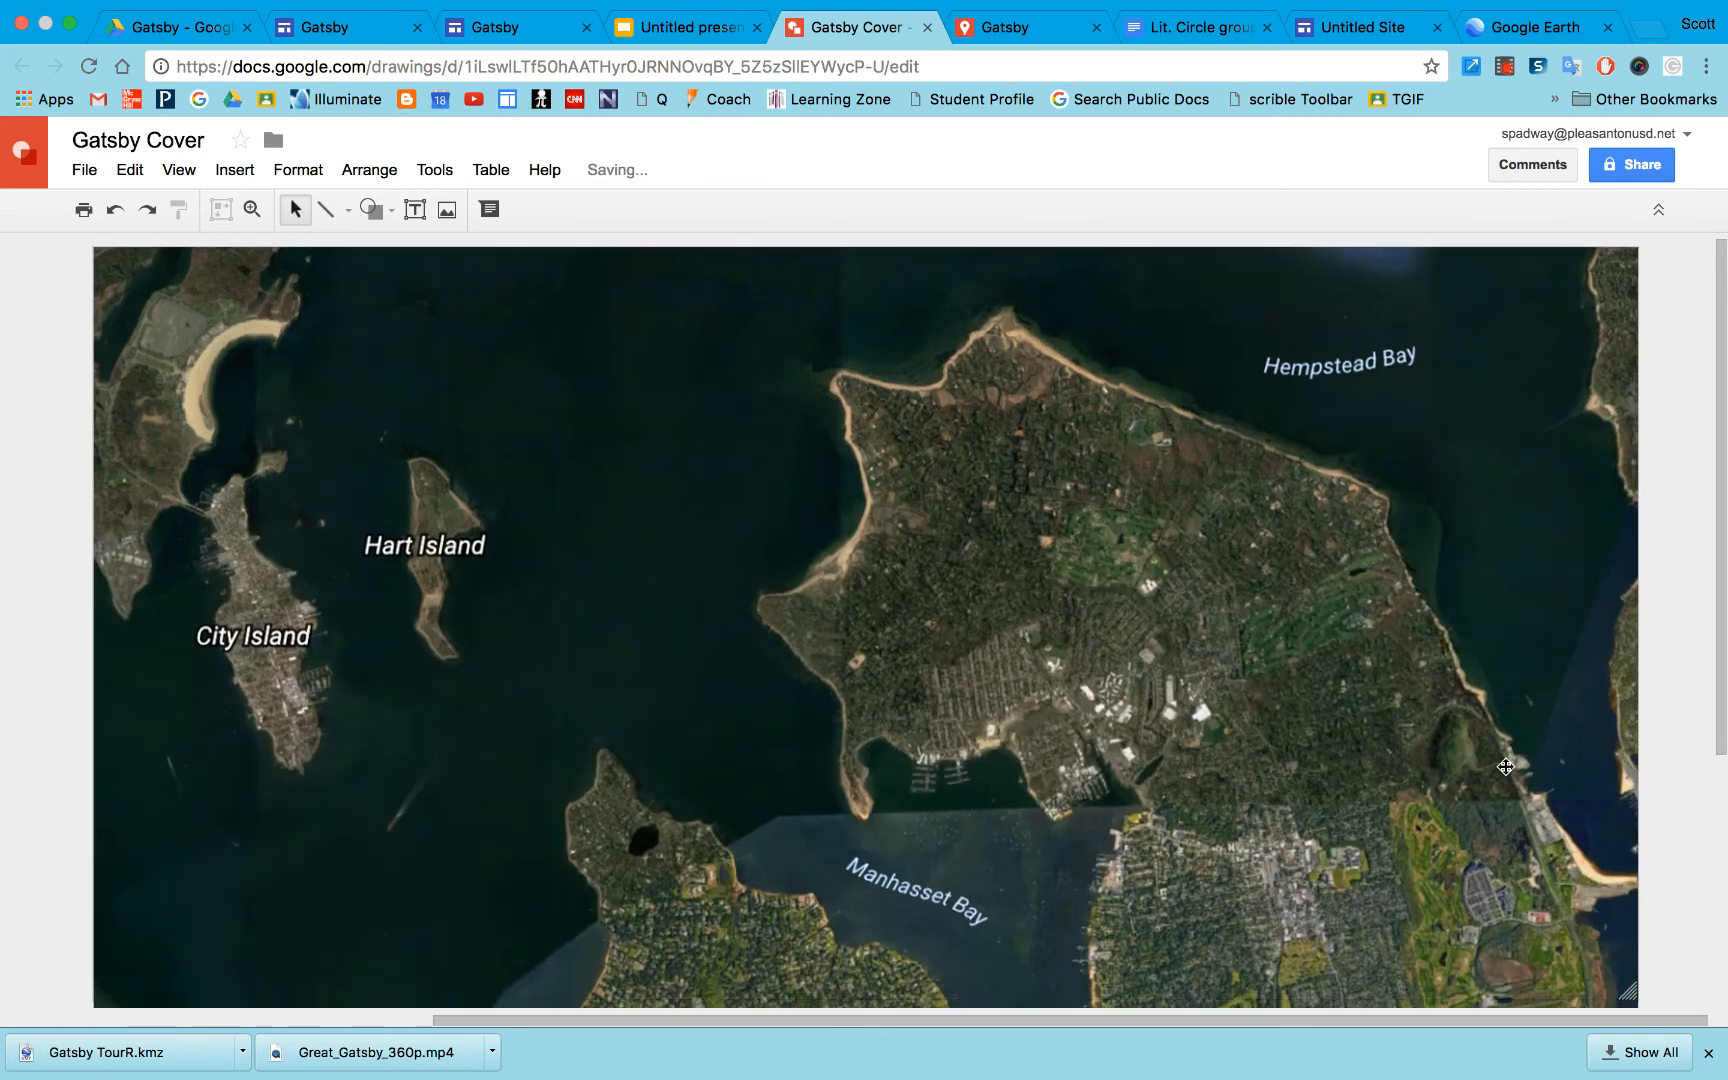
Crop the lower part of the map image so it ends at the canvas's bottom edge.
scroll(1506, 767, "down", 5)
scroll(1506, 767, "down", 3)
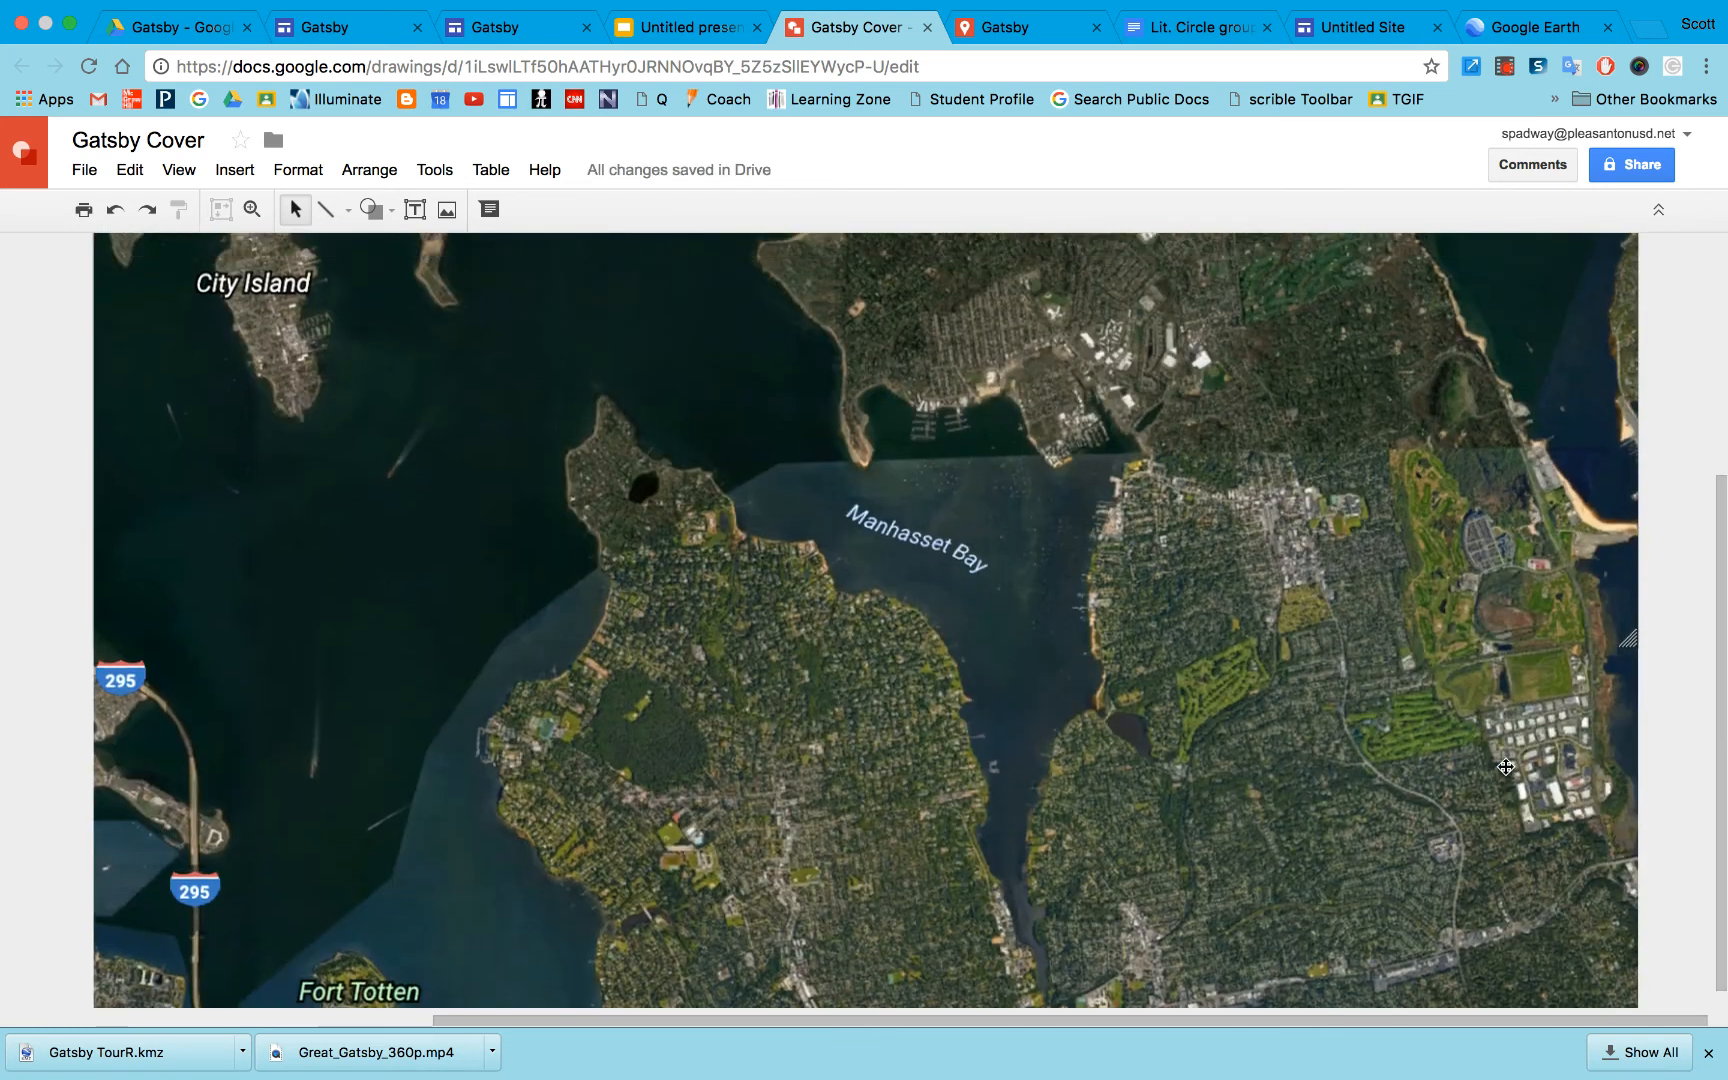
left_click(1463, 878)
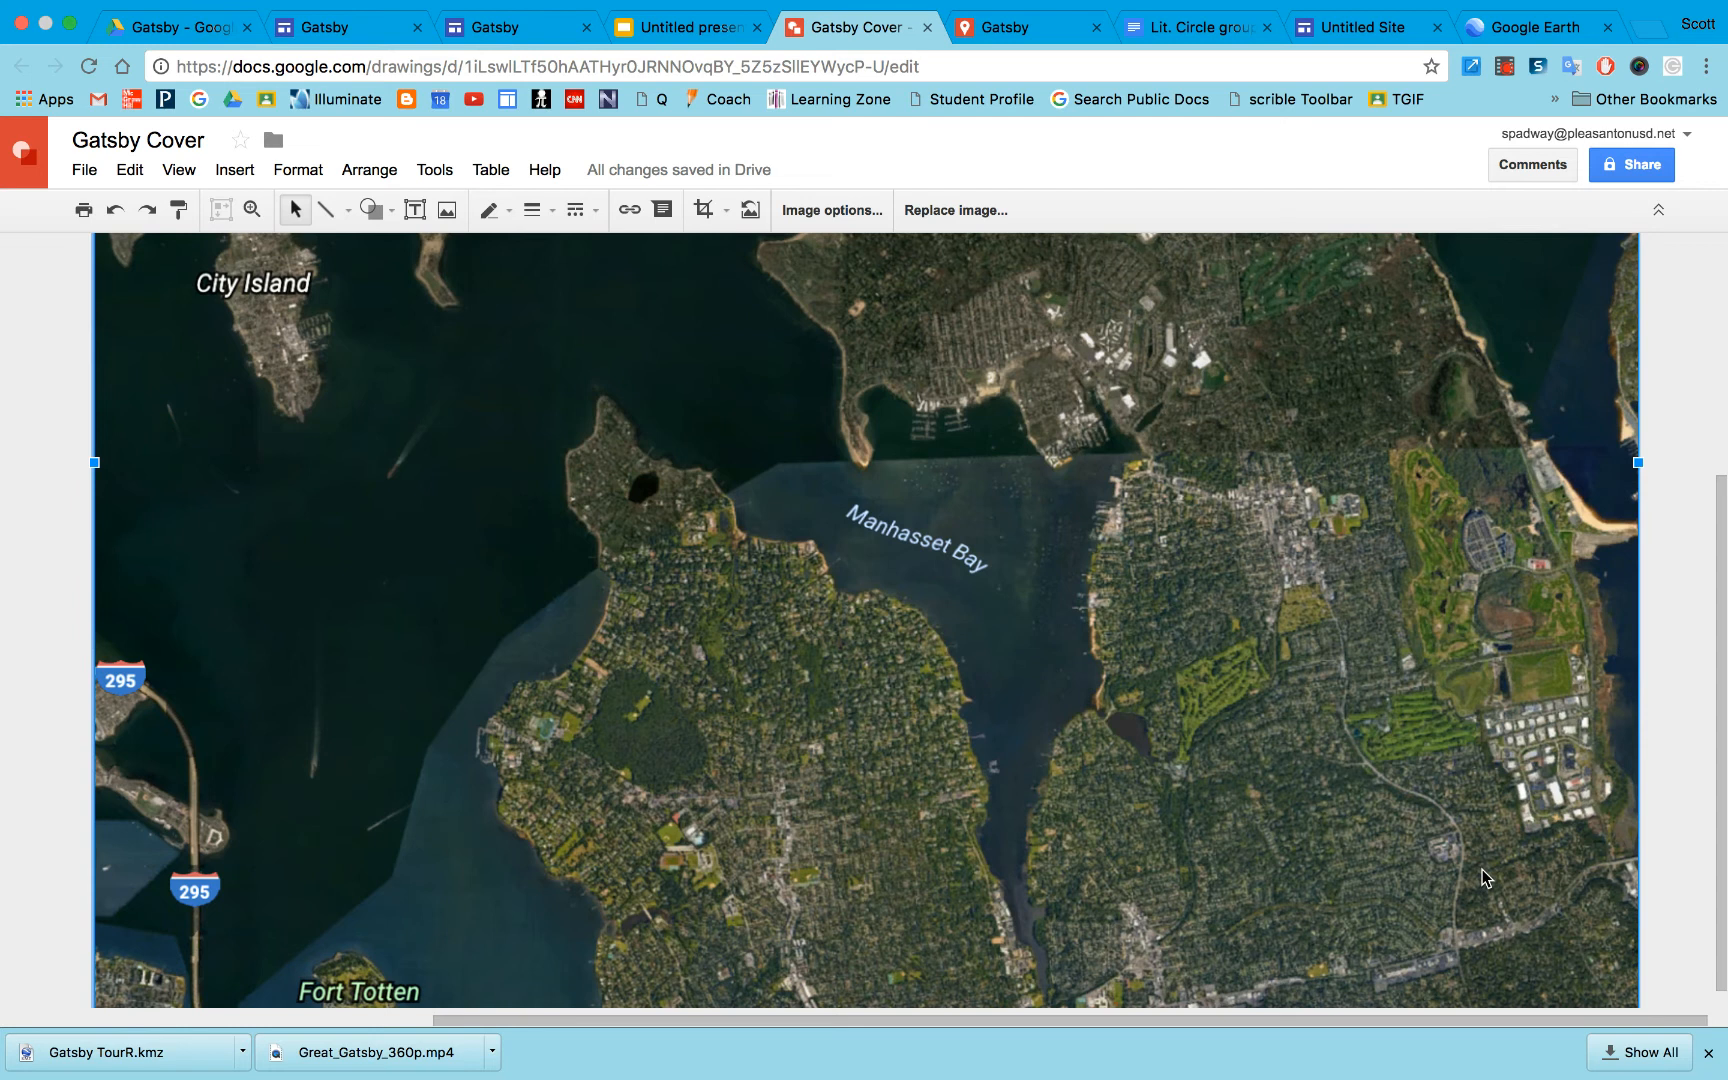
double_click(1482, 870)
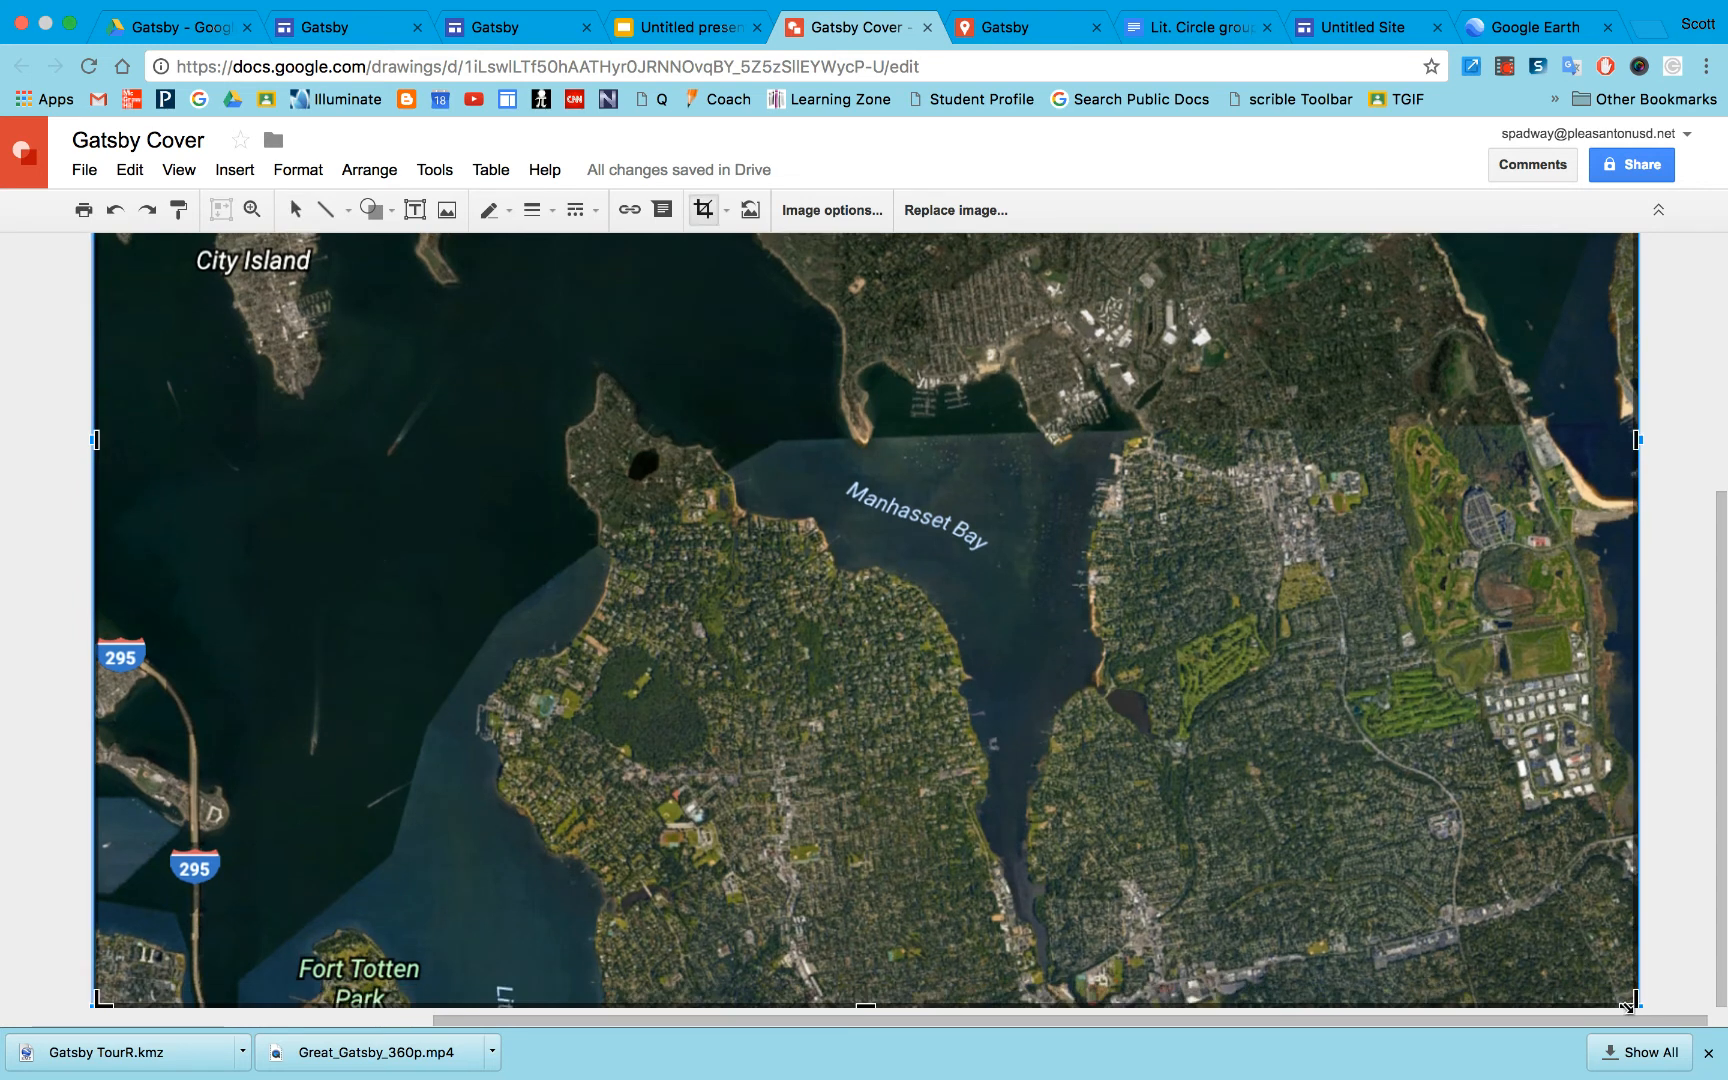
left_click_drag(1625, 997, 1638, 437)
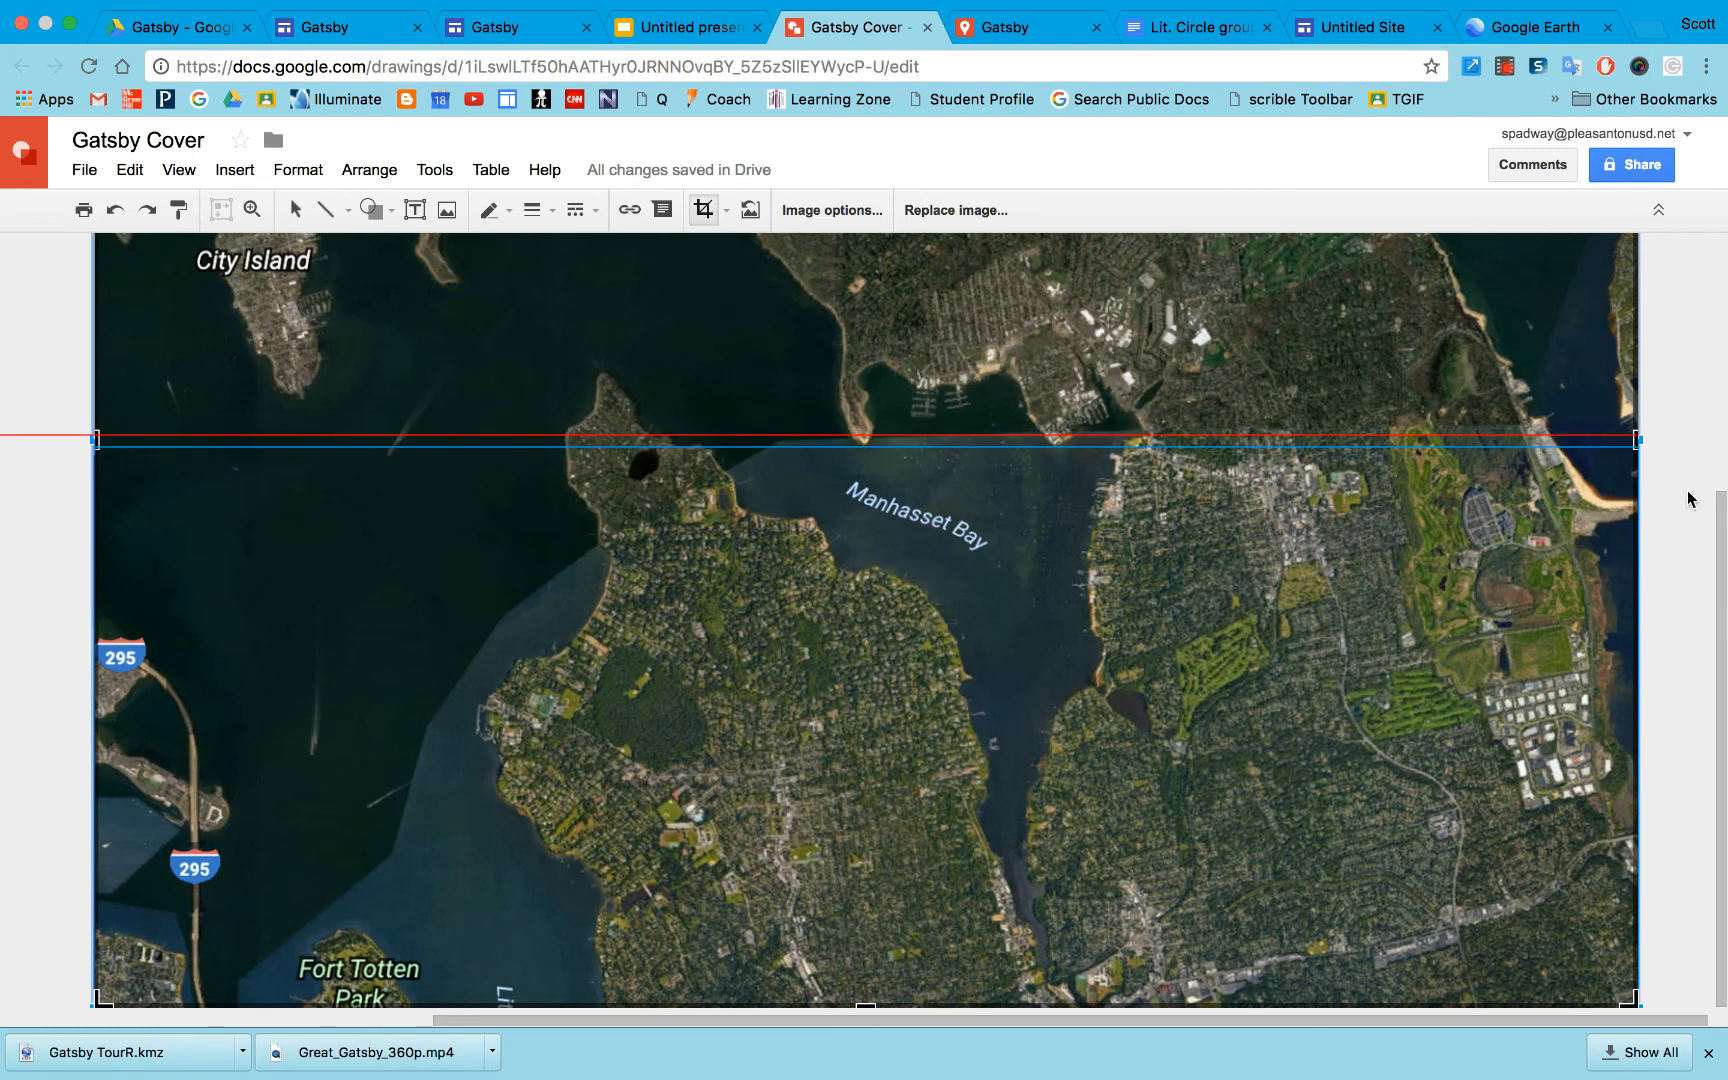
key("Return")
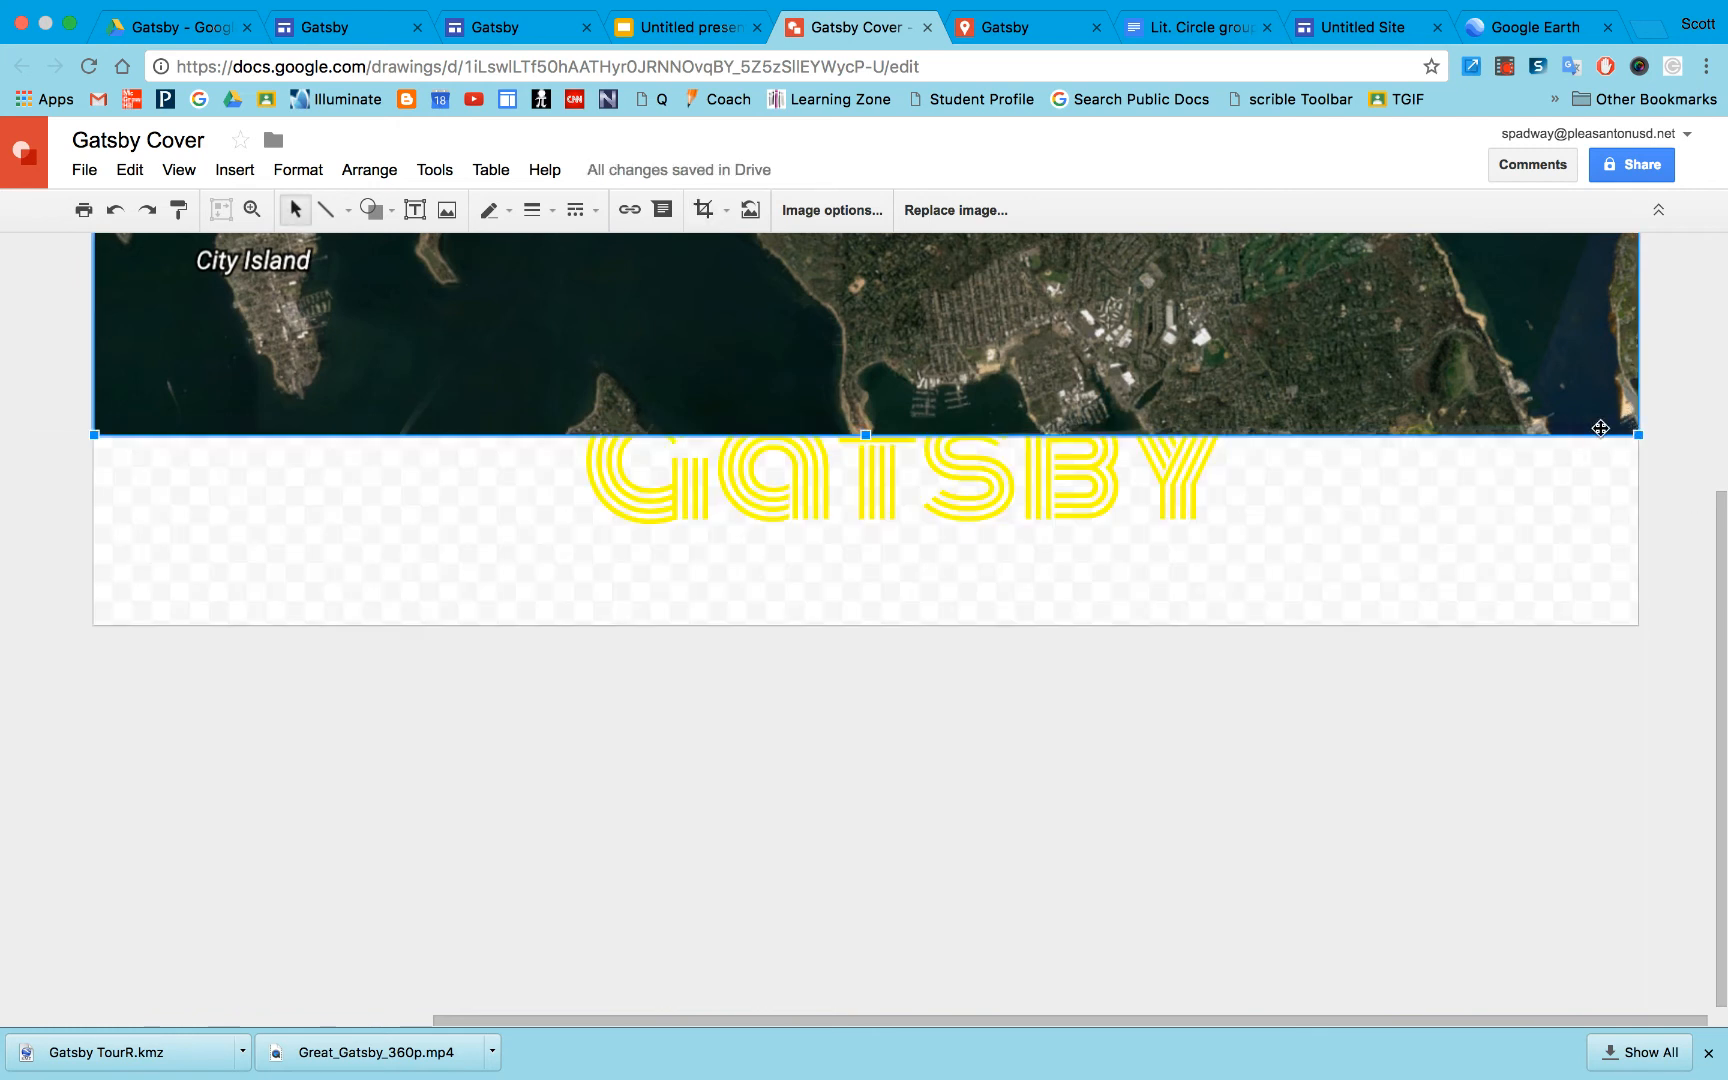
double_click(886, 434)
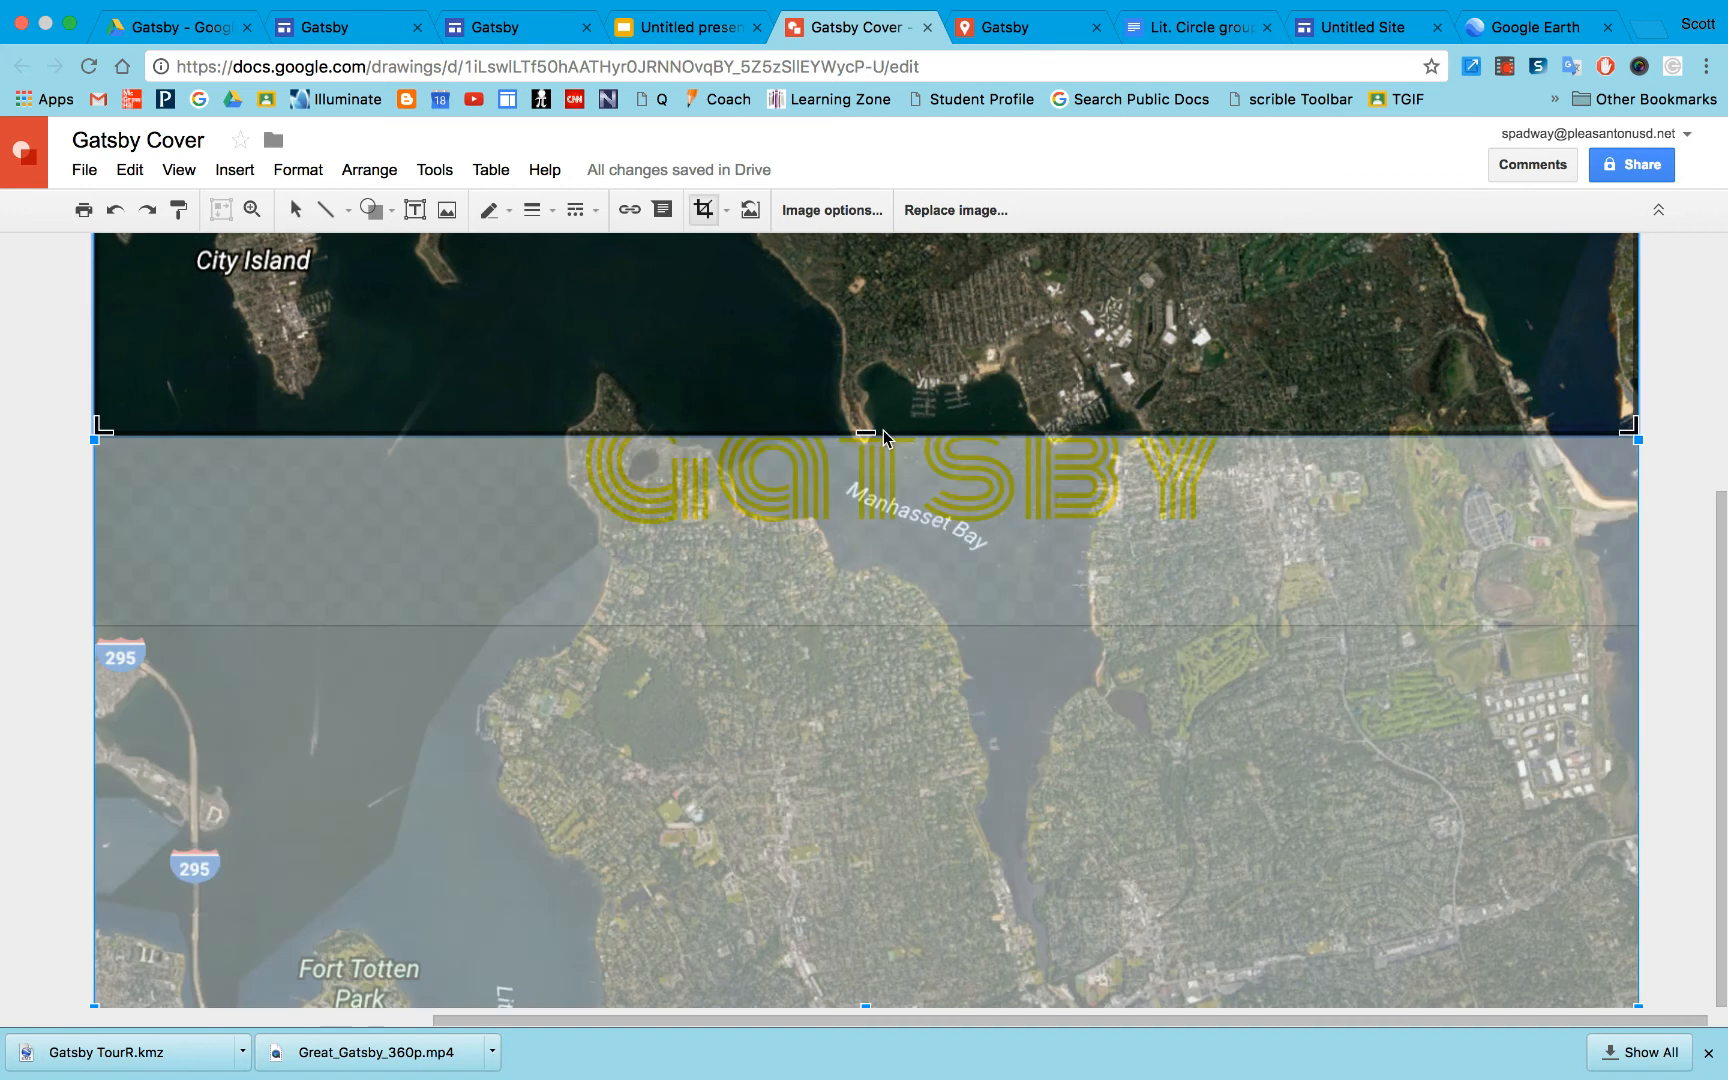
left_click_drag(866, 434, 877, 625)
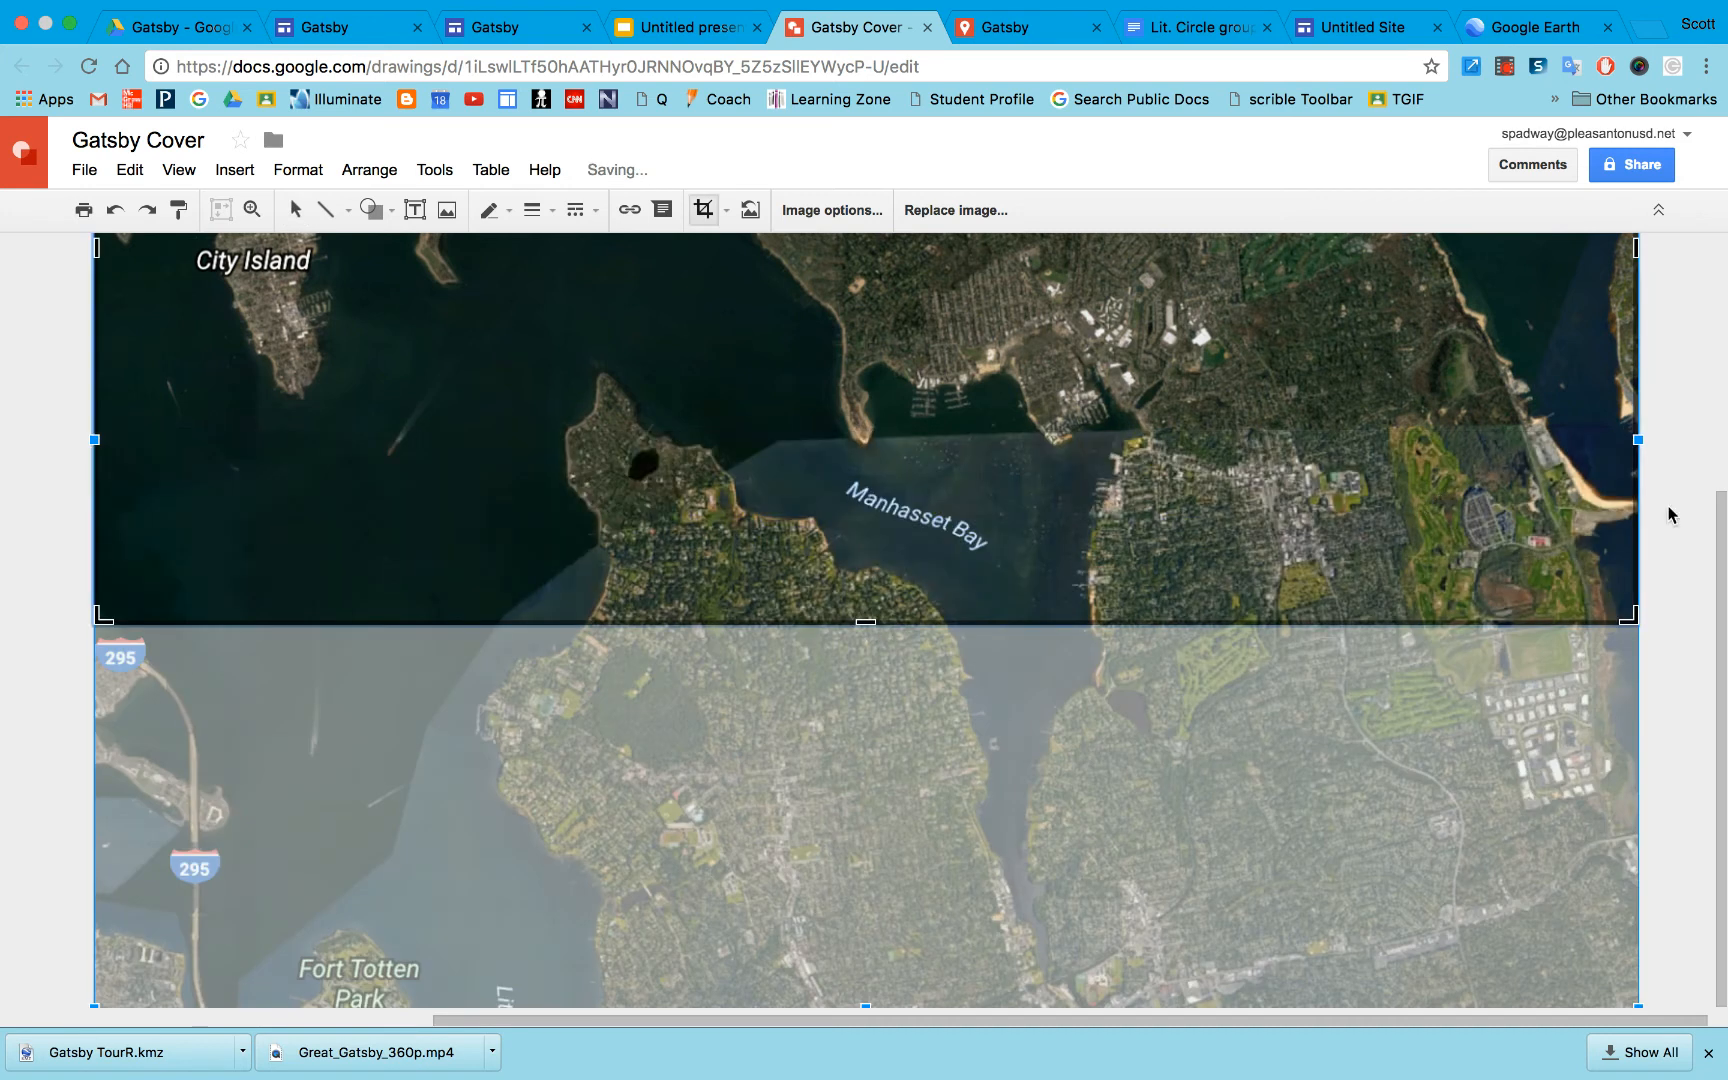
key("Escape")
Send the map image to the back and move the title text up near the top of the map.
scroll(1082, 453, "up", 4)
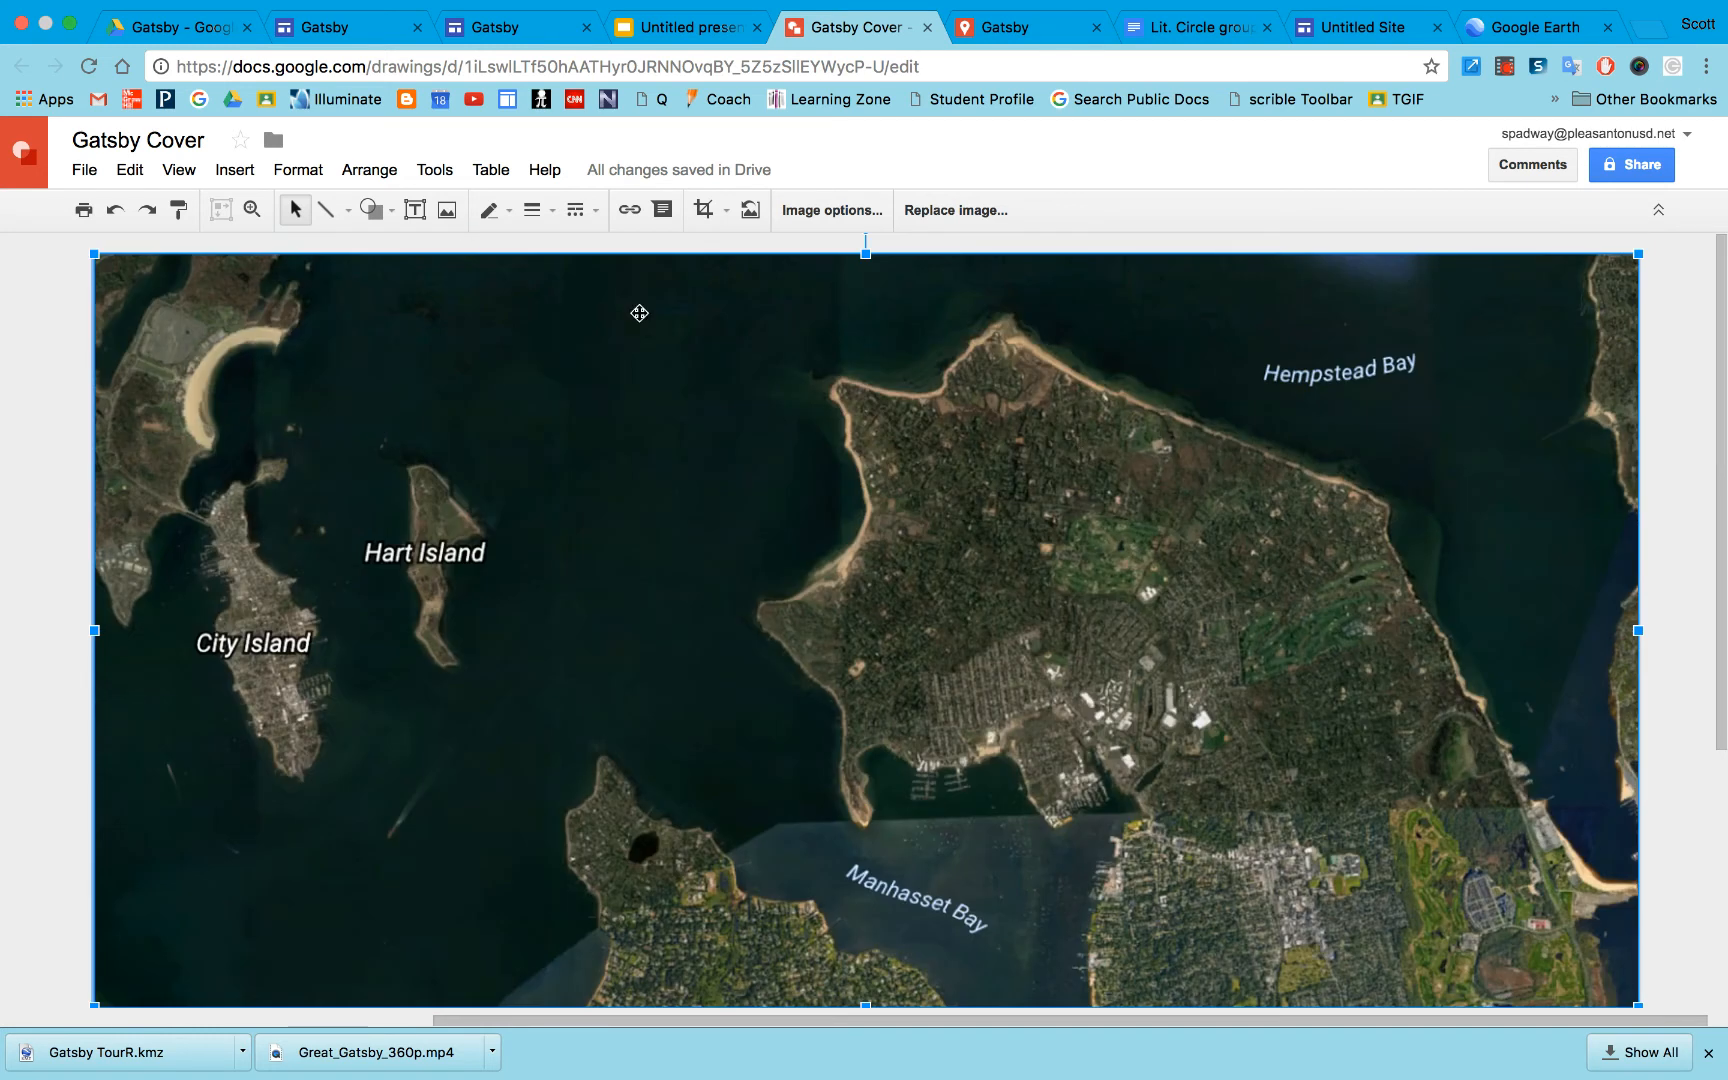
left_click(366, 171)
mouse_move(386, 208)
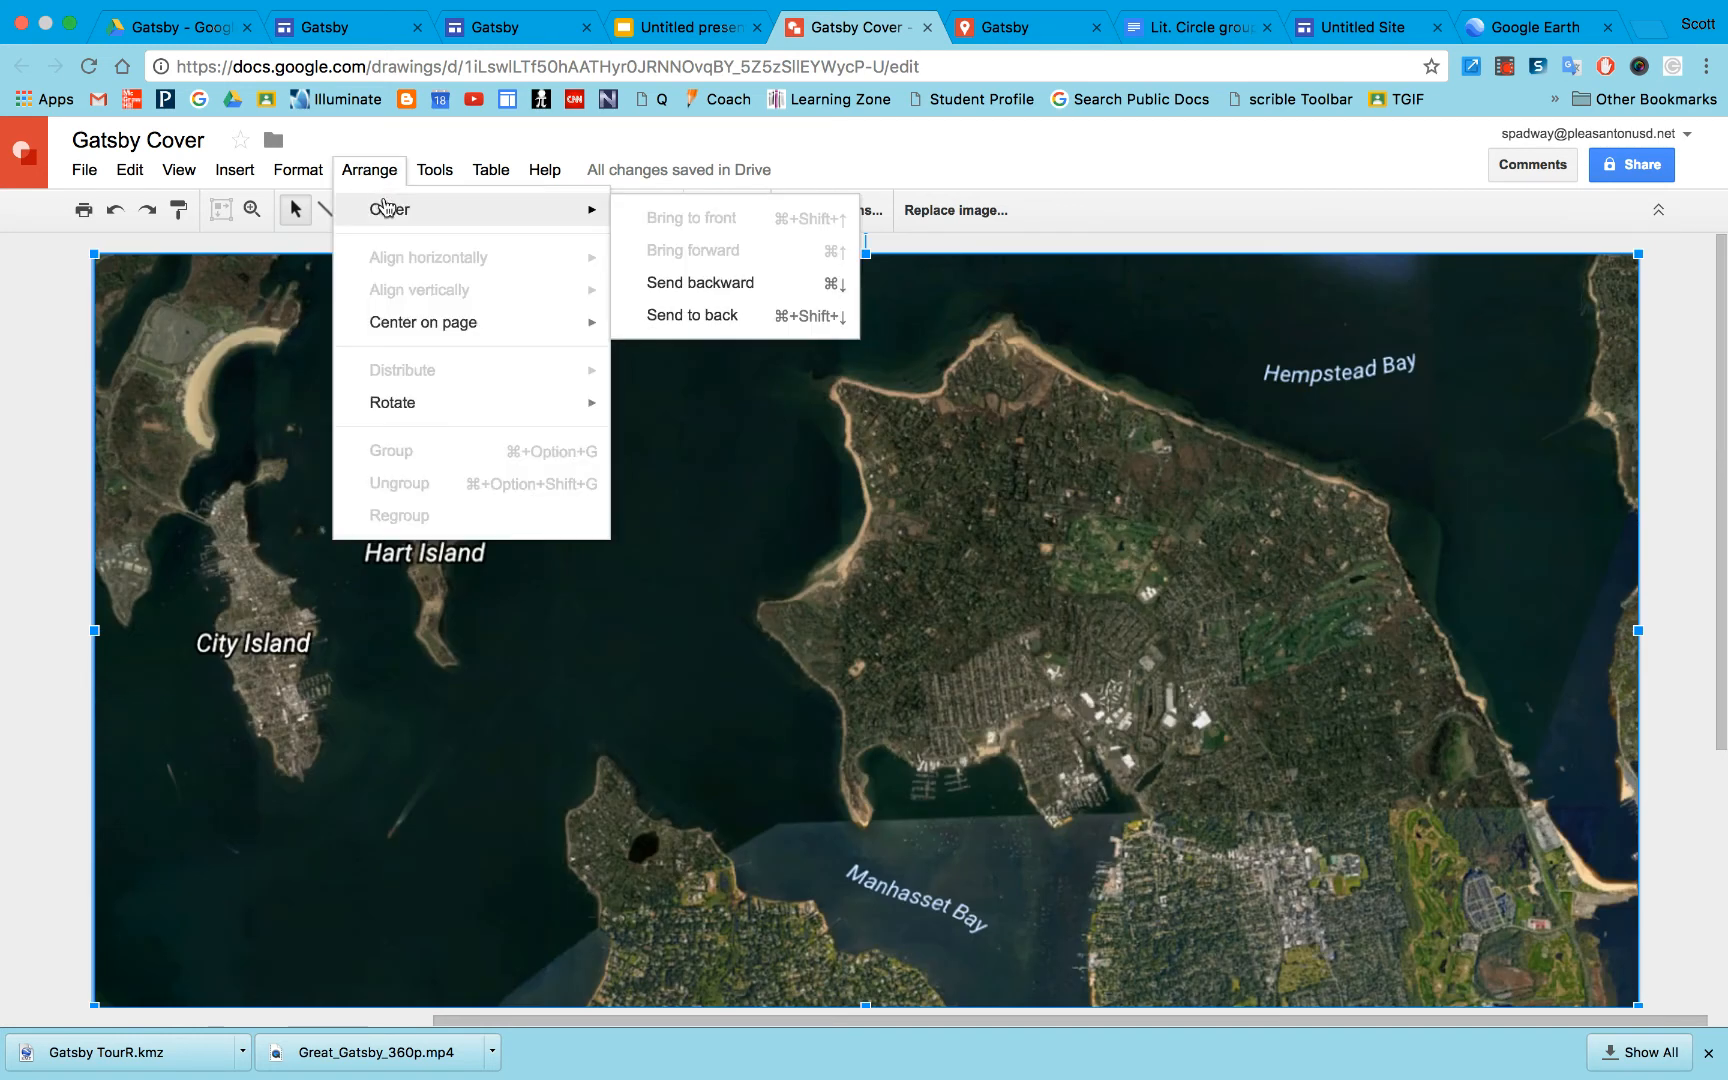
left_click(722, 316)
left_click(909, 586)
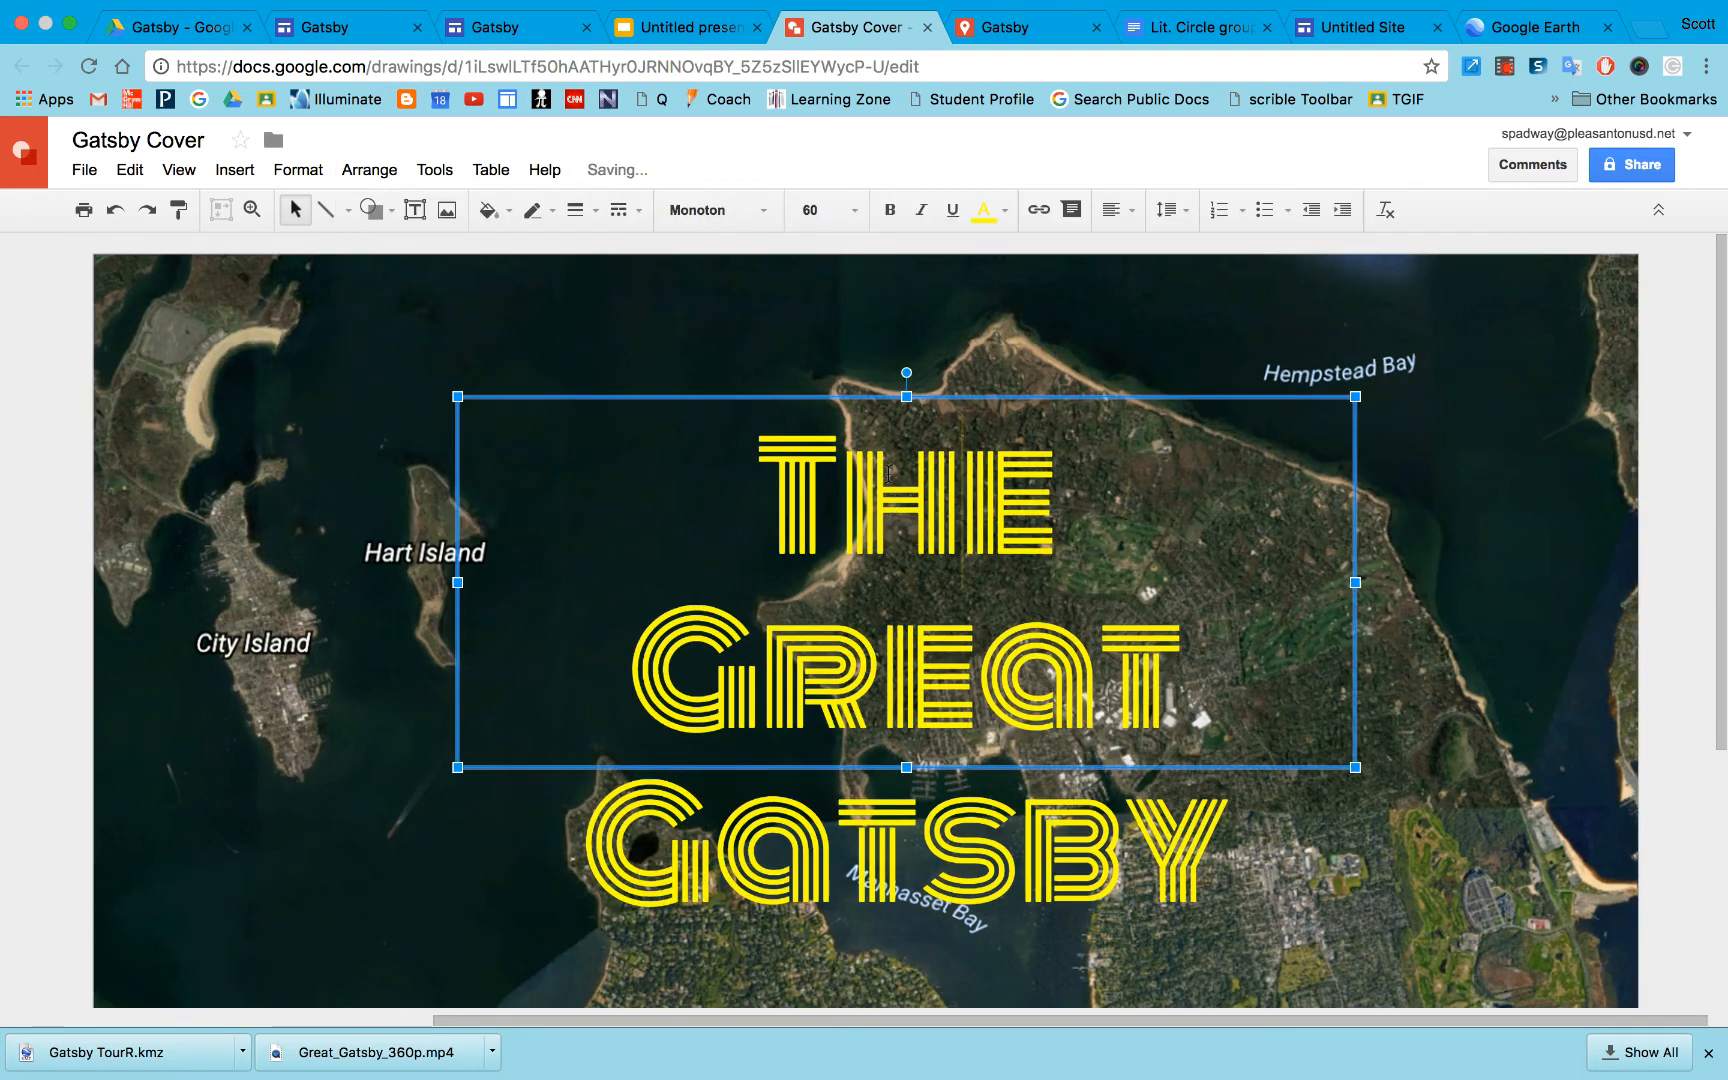
left_click_drag(844, 396, 836, 294)
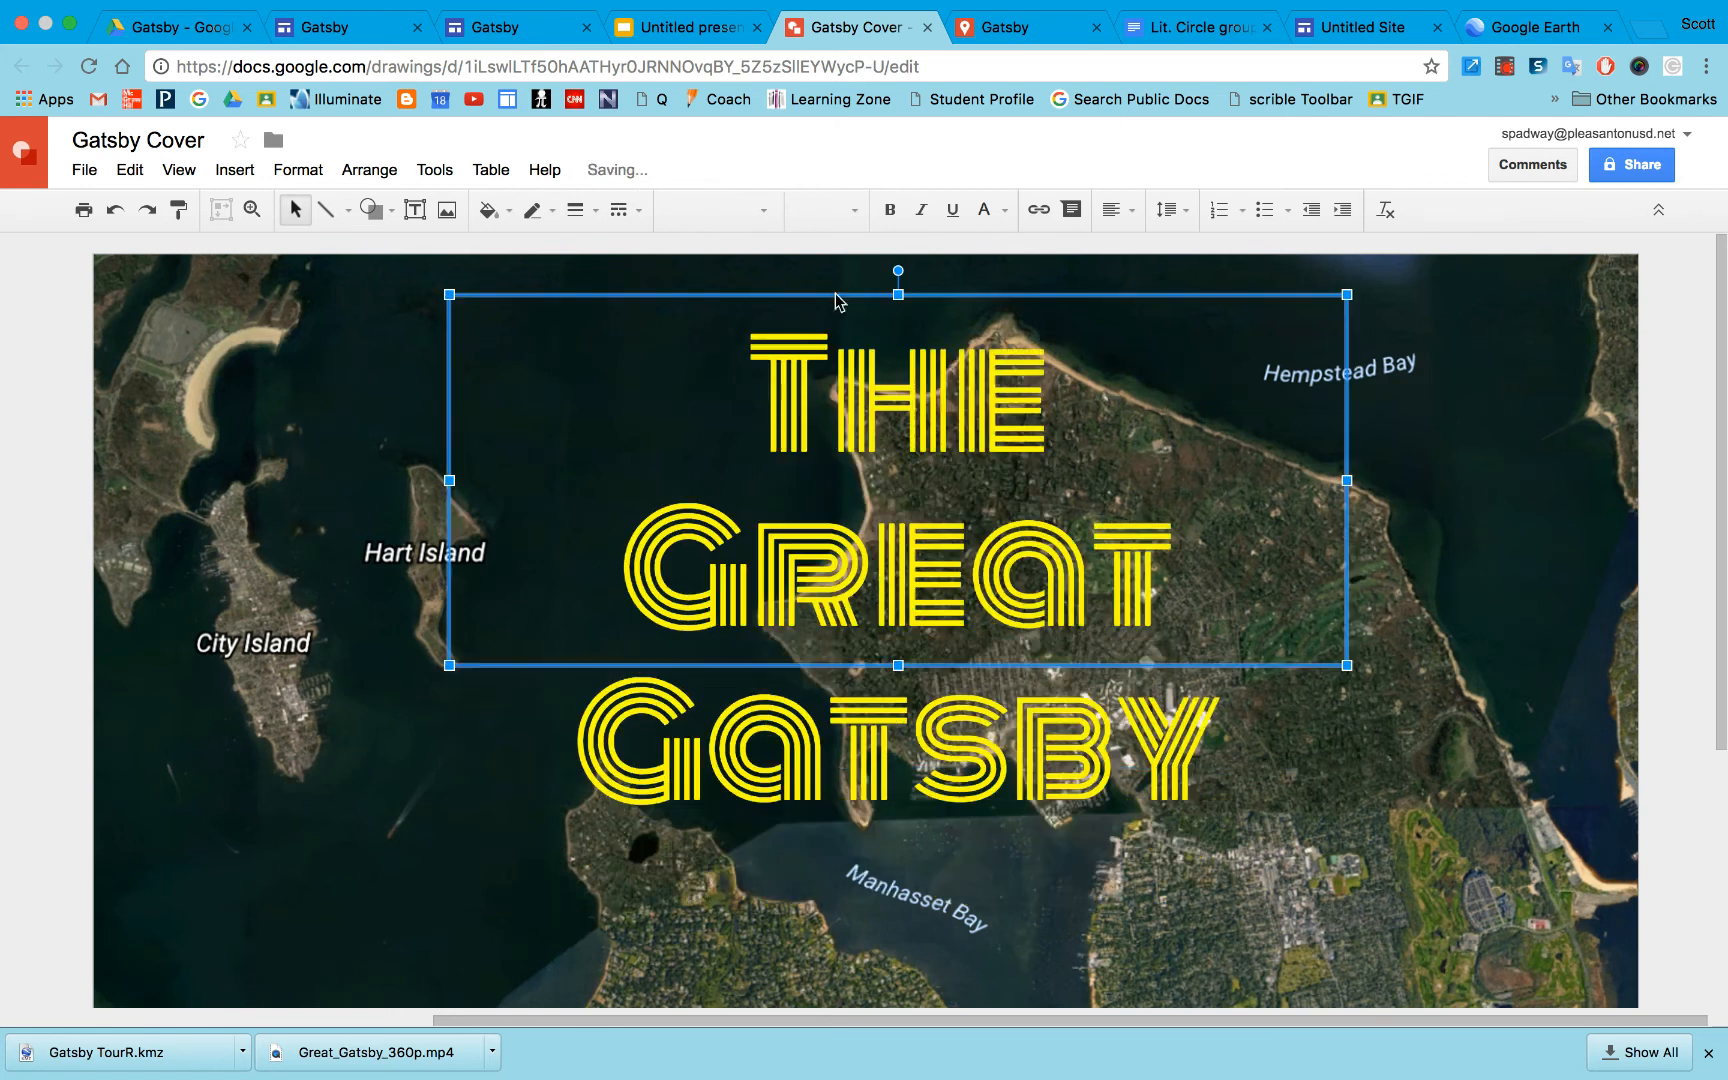
Move the portrait photo from outside the canvas onto the map just below City Island.
scroll(20, 790, "left", 5)
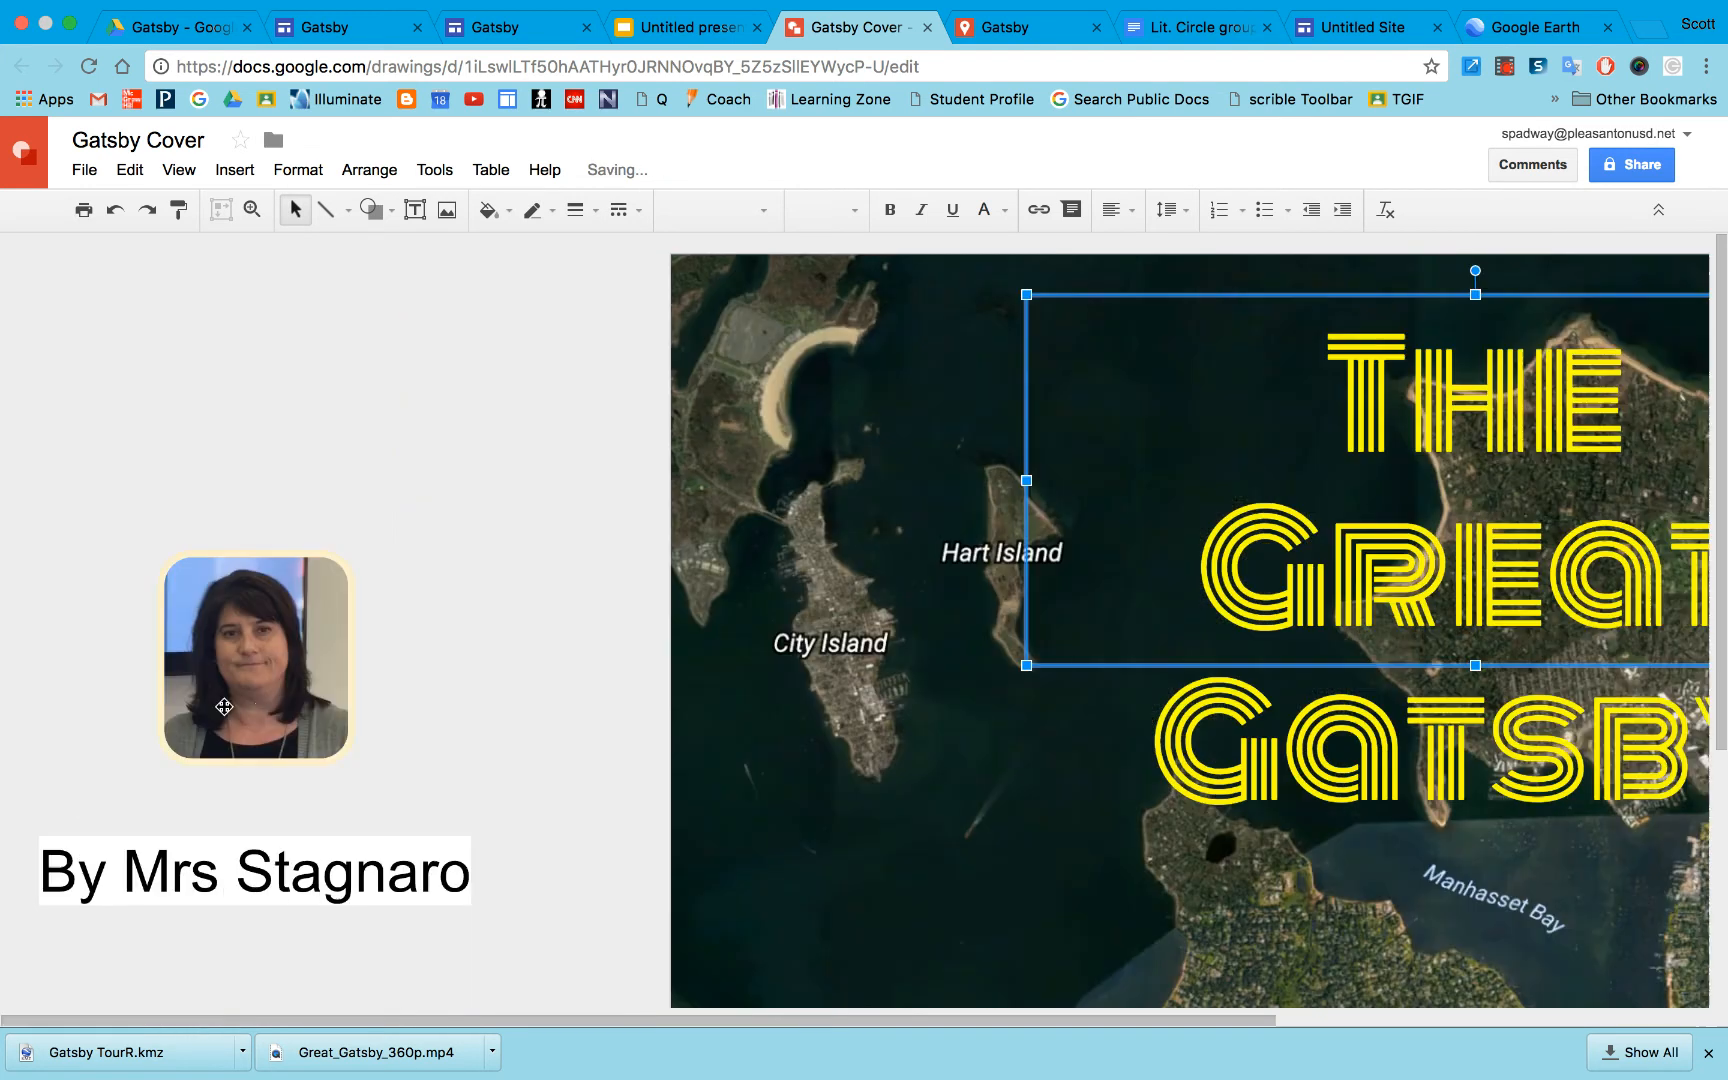
left_click(255, 690)
left_click_drag(255, 690, 805, 850)
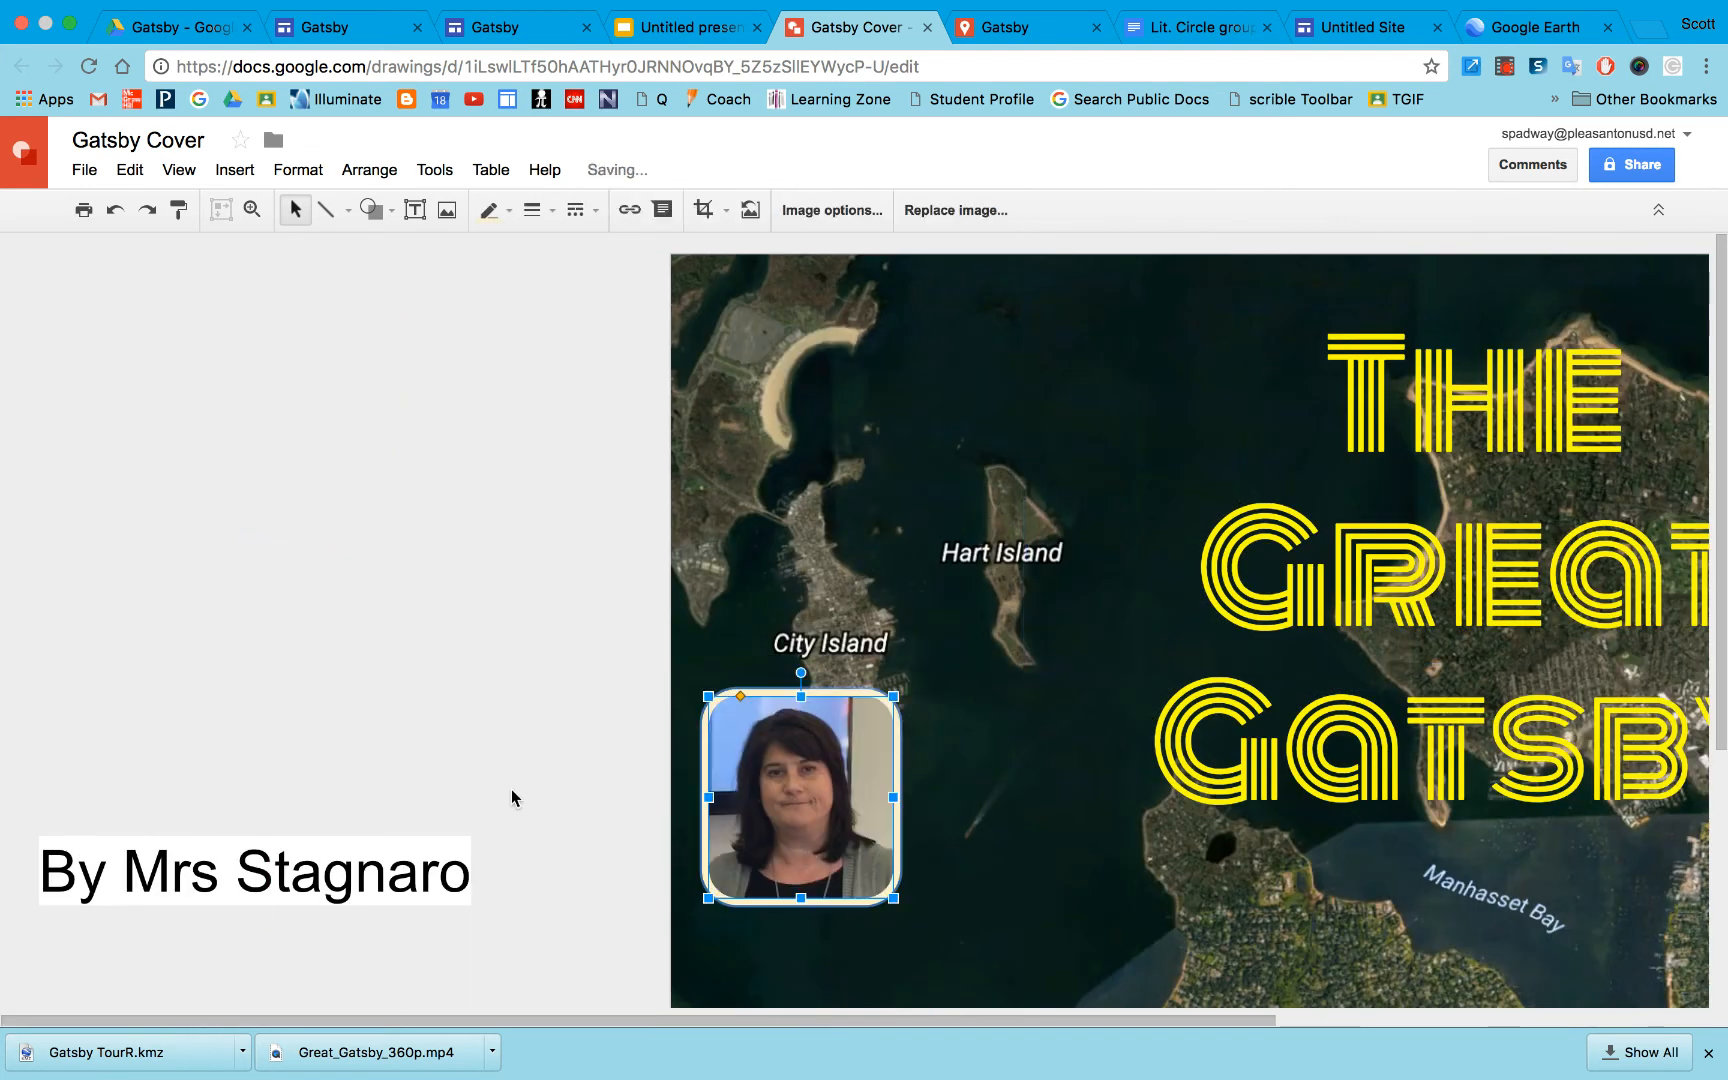
Place the author byline in the canvas's lower-left corner and shift the portrait photo to centre it above the byline.
left_click(443, 860)
scroll(450, 845, "down", 4)
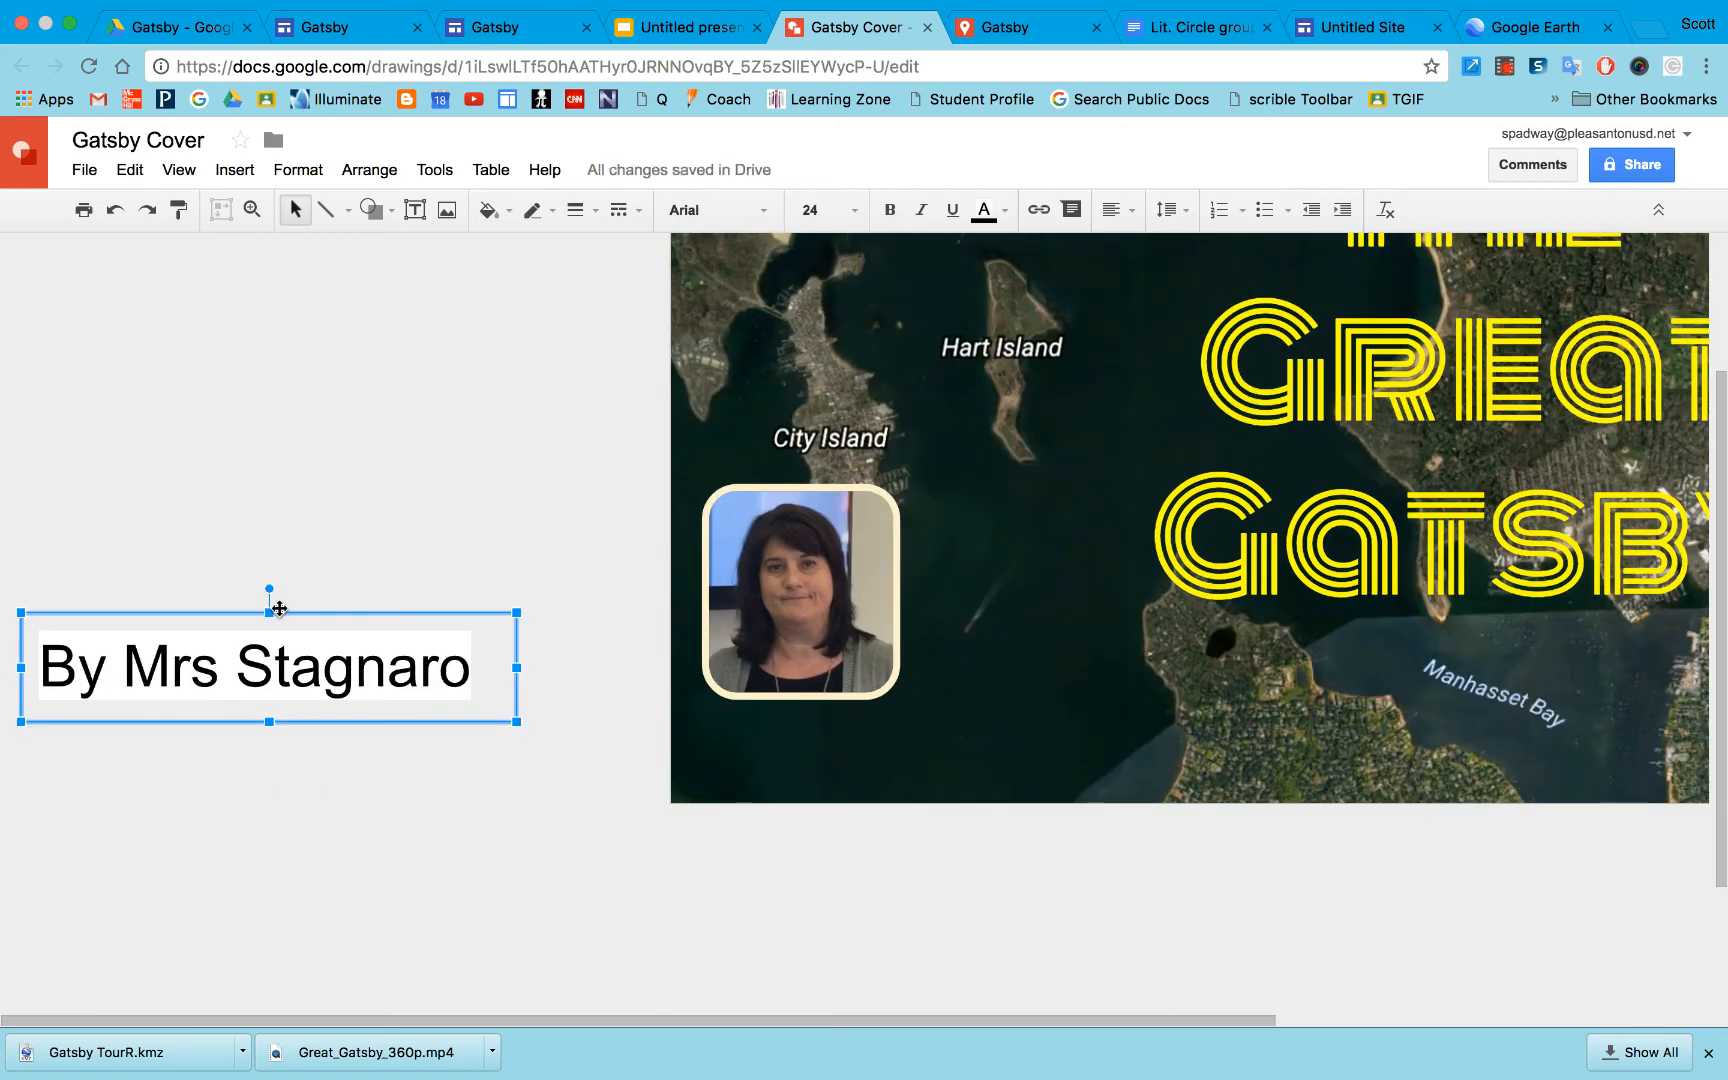
left_click_drag(270, 610, 931, 692)
left_click(835, 586)
left_click_drag(879, 581, 940, 580)
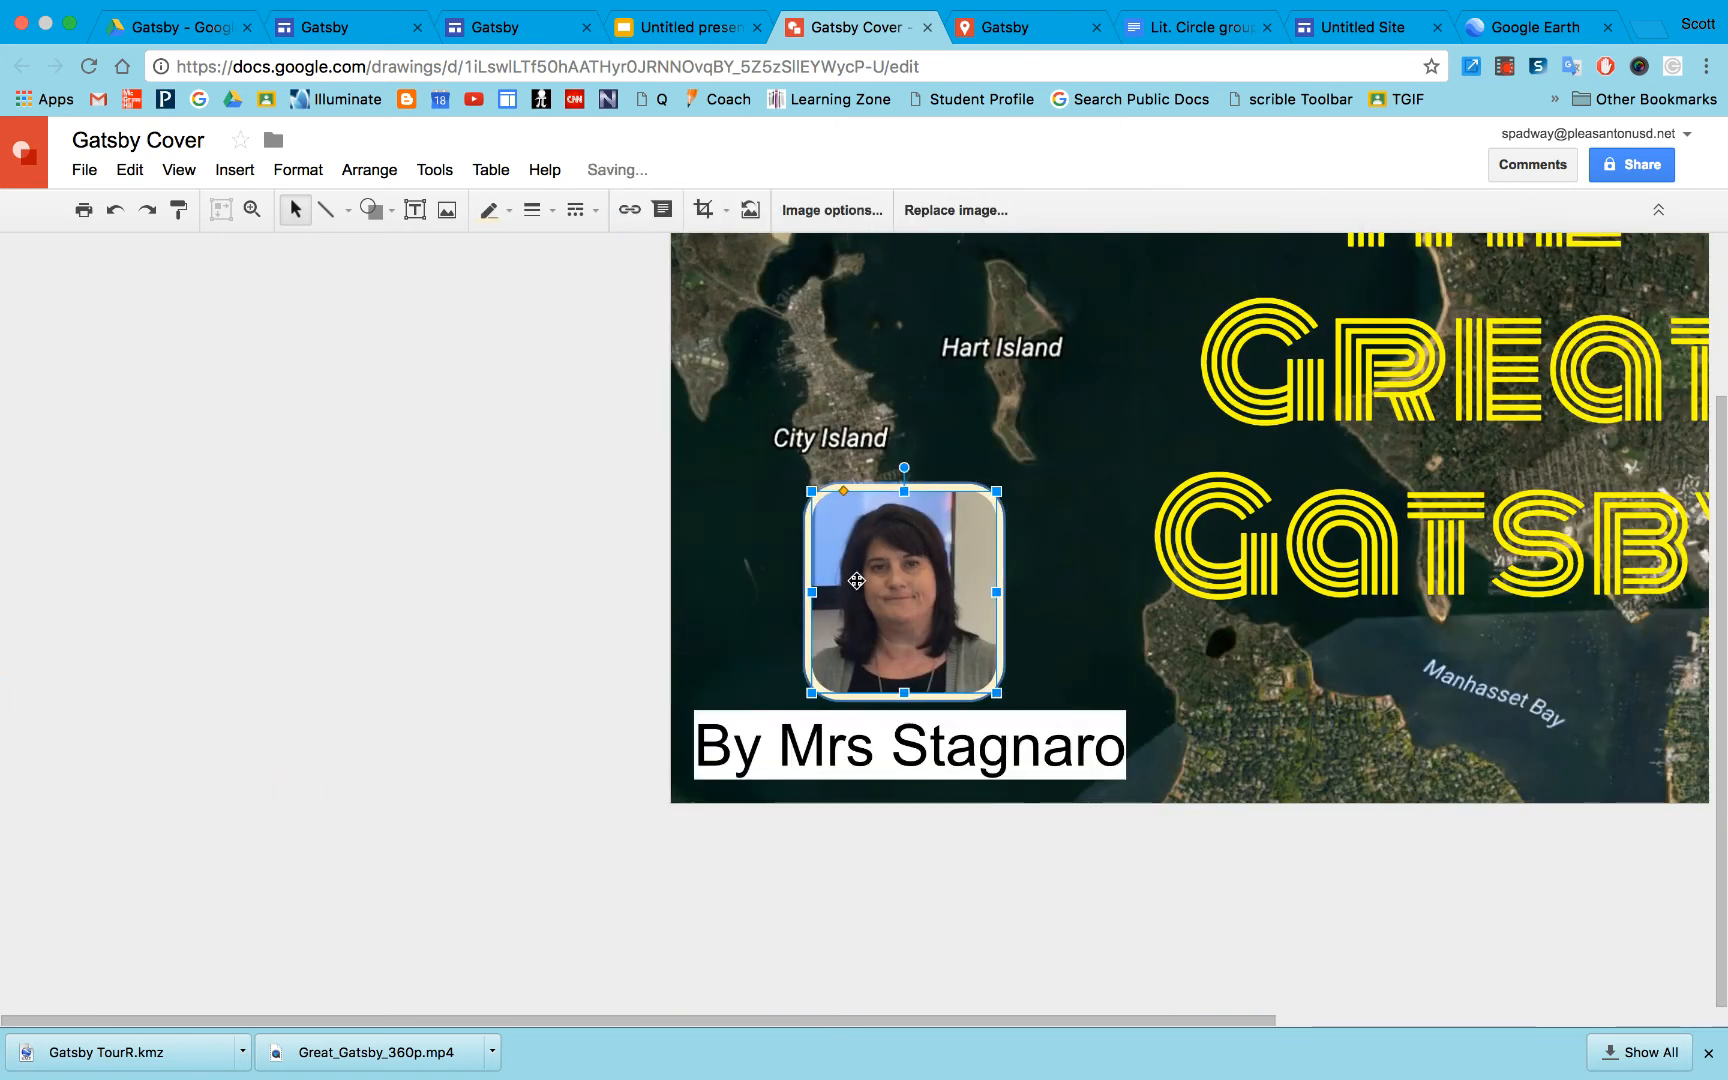
scroll(856, 581, "right", 5)
scroll(856, 581, "up", 2)
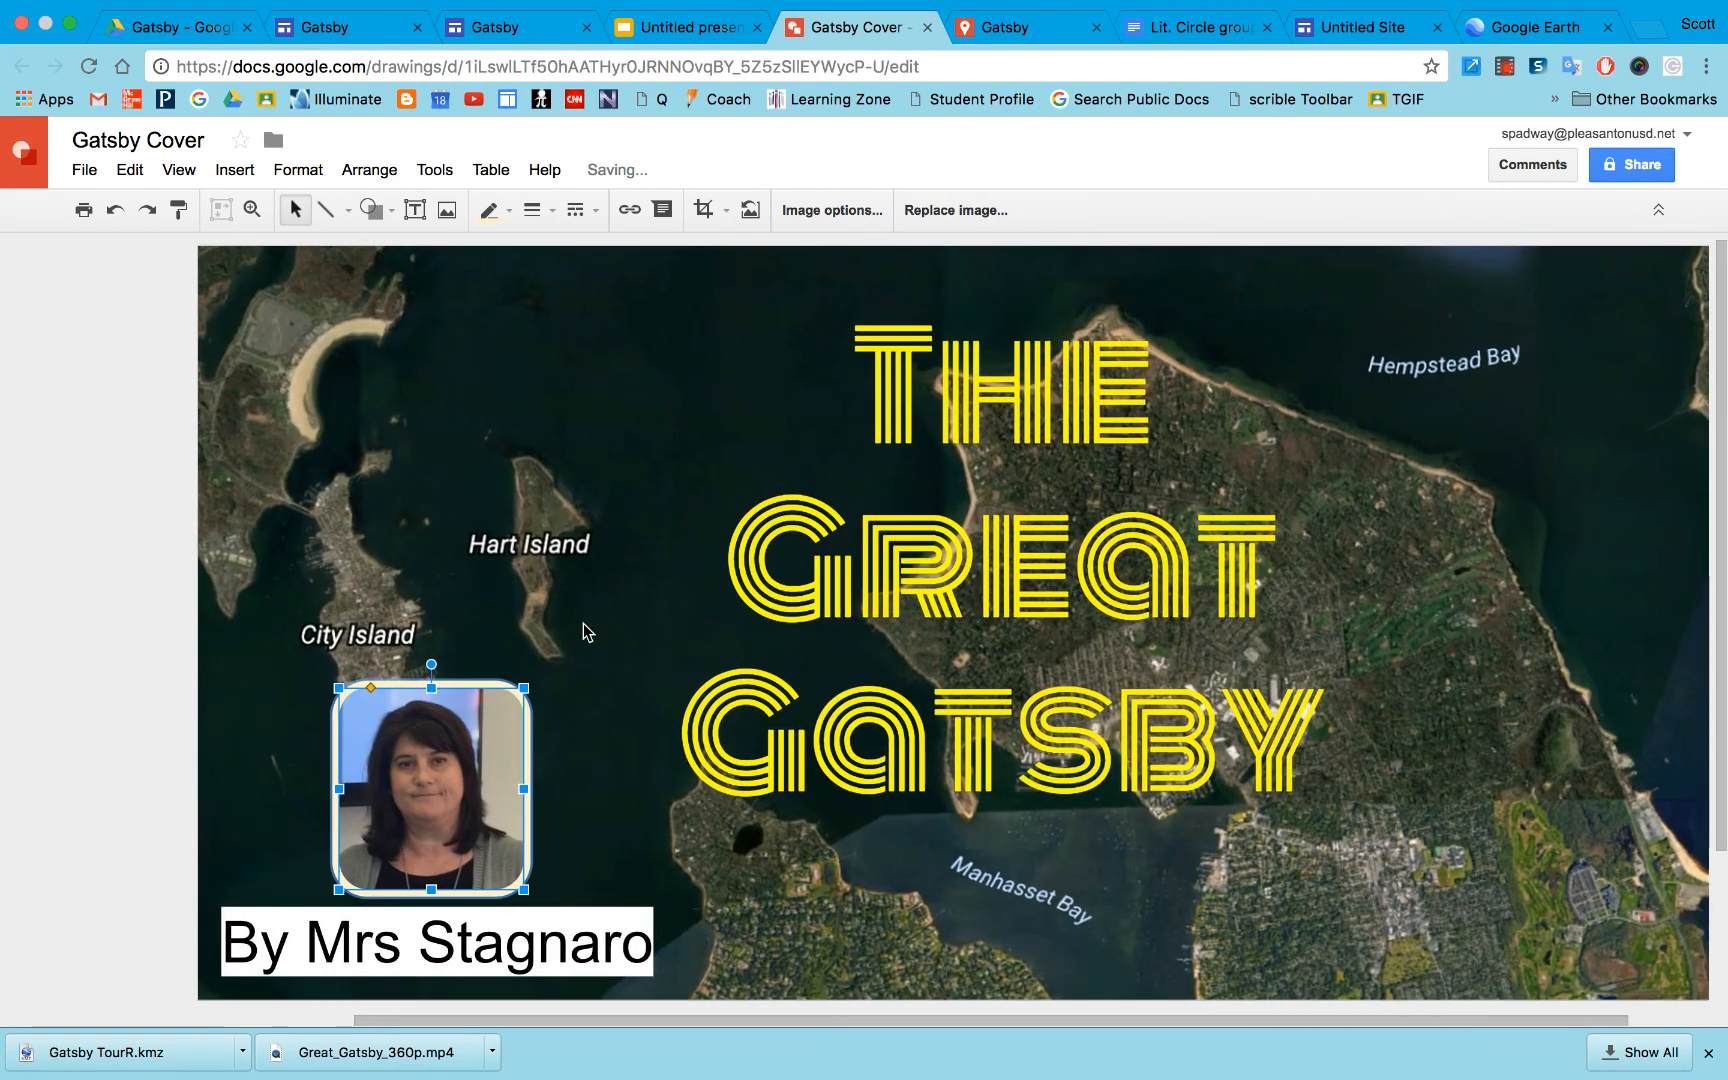
mouse_move(1538, 1)
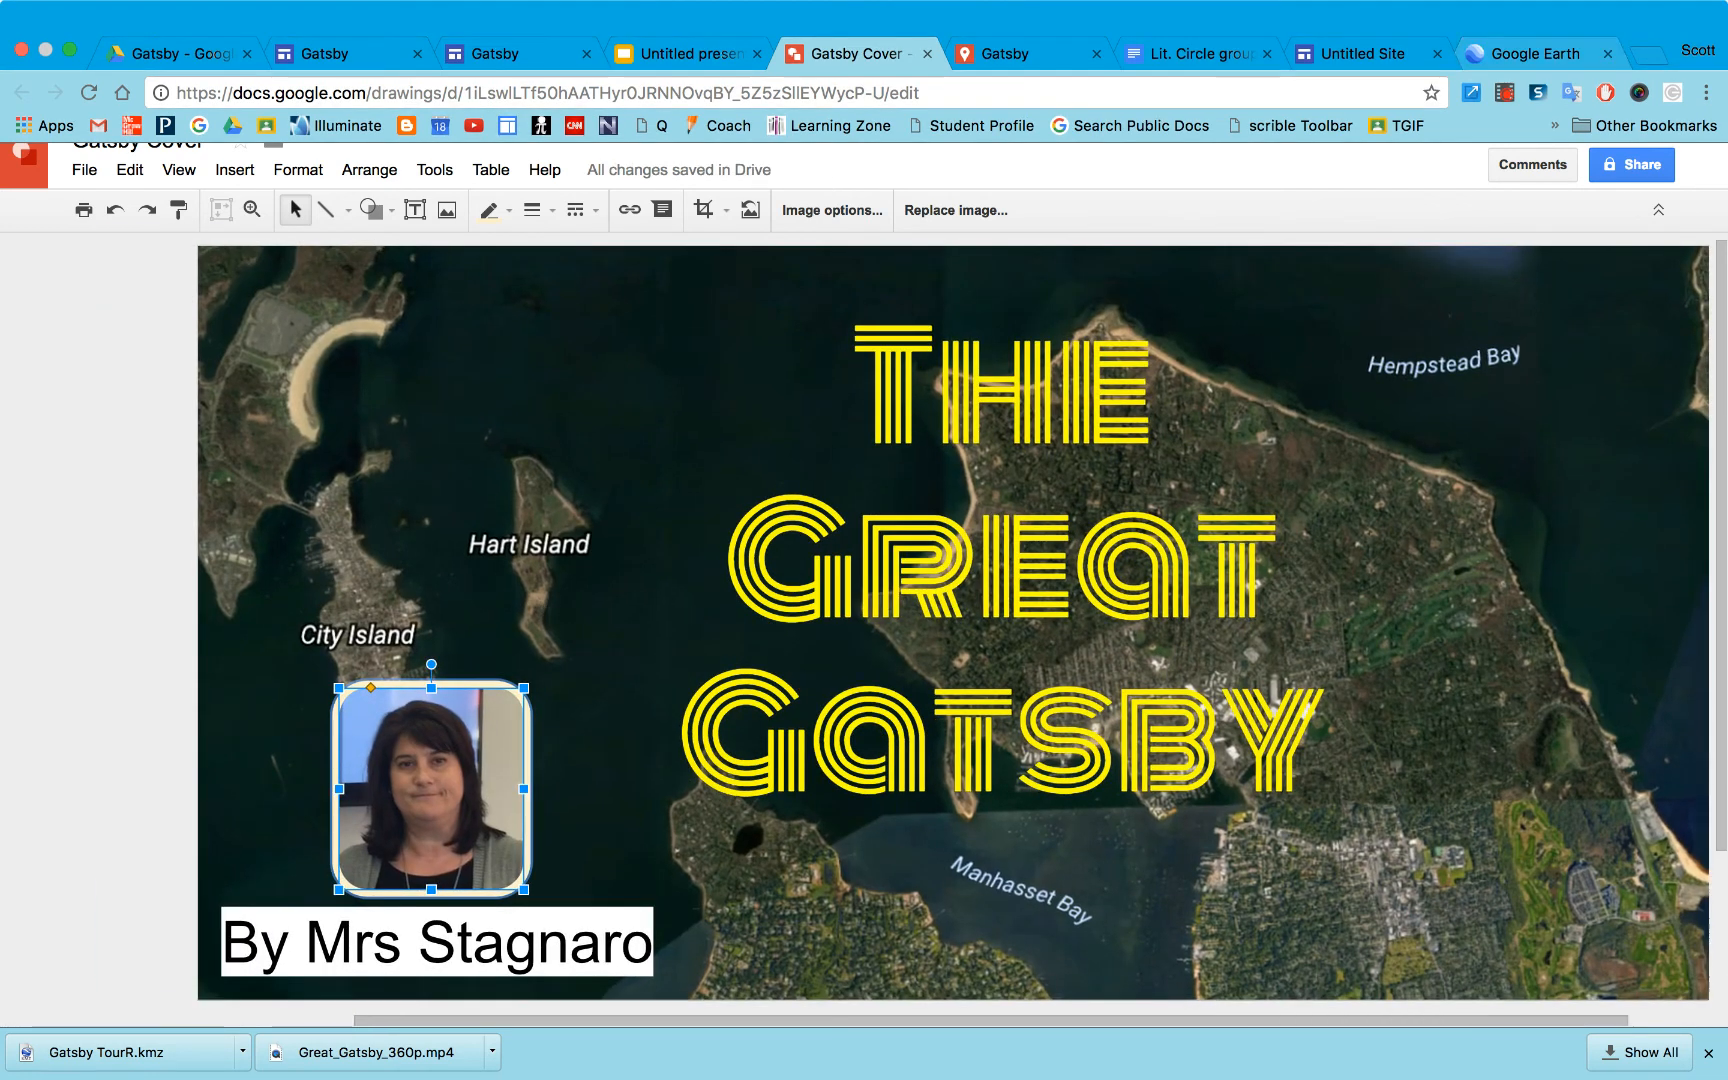
key("super+t")
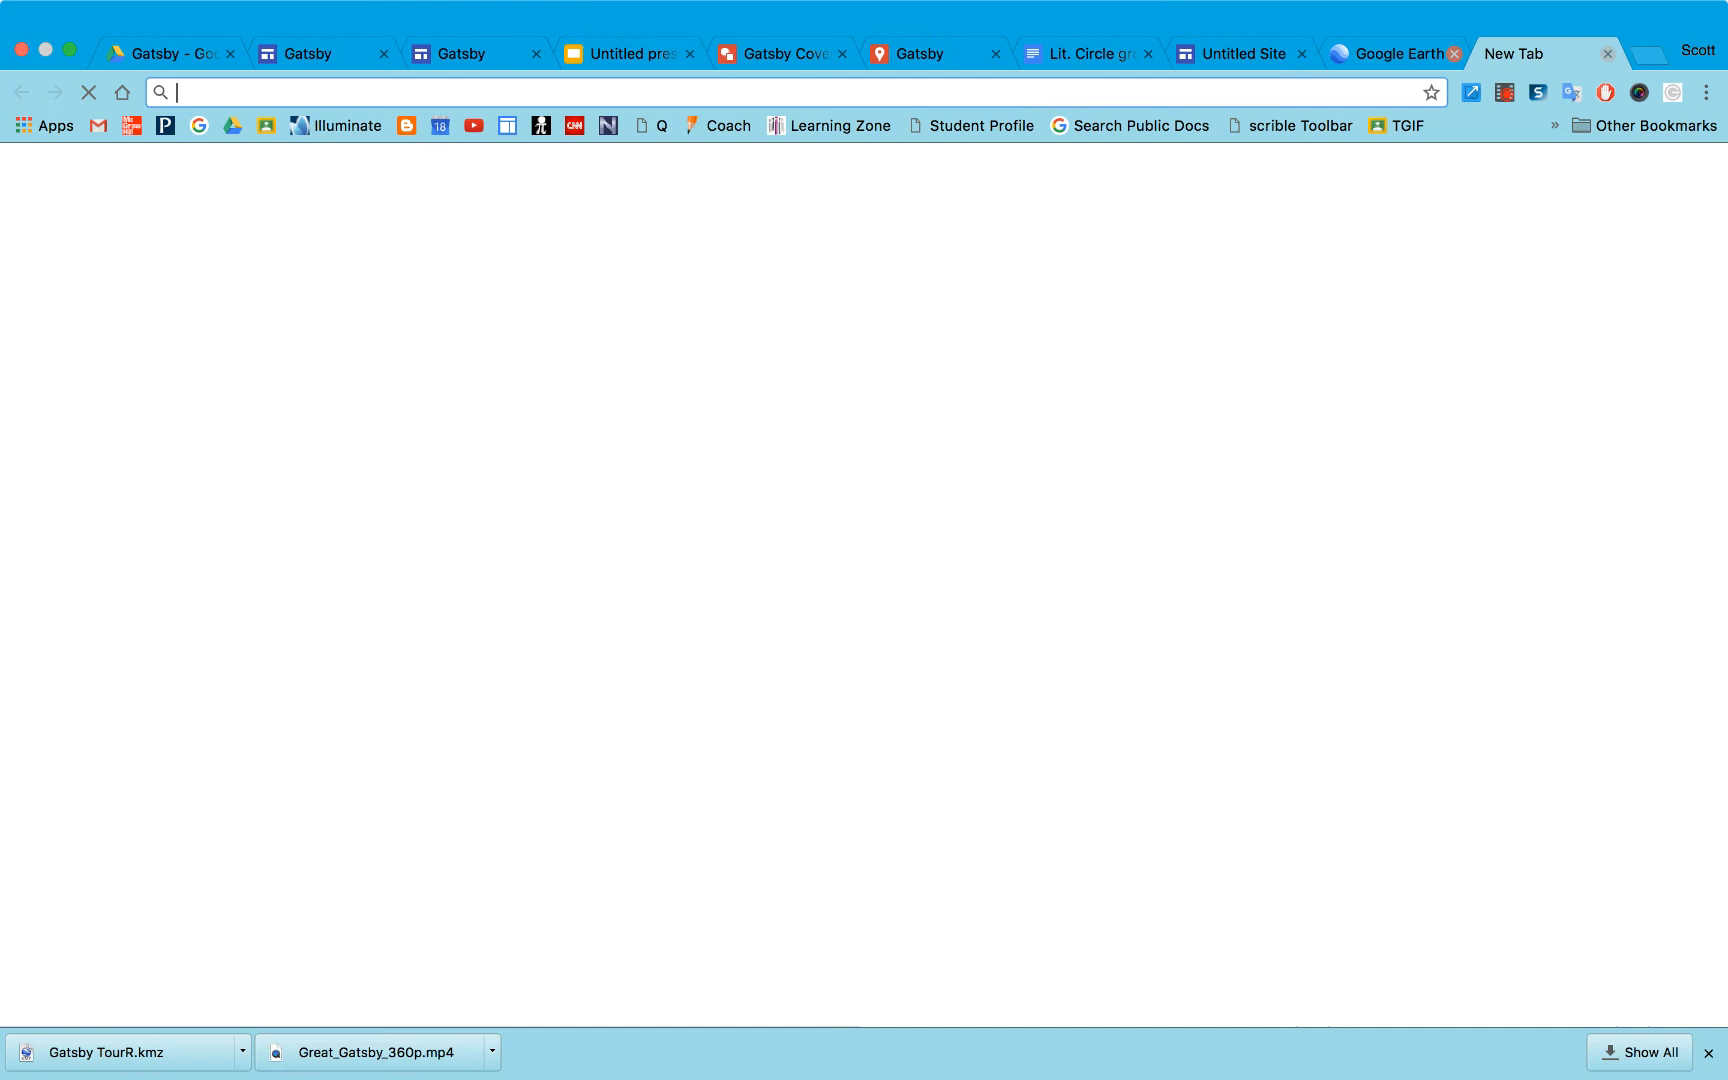
left_click(780, 53)
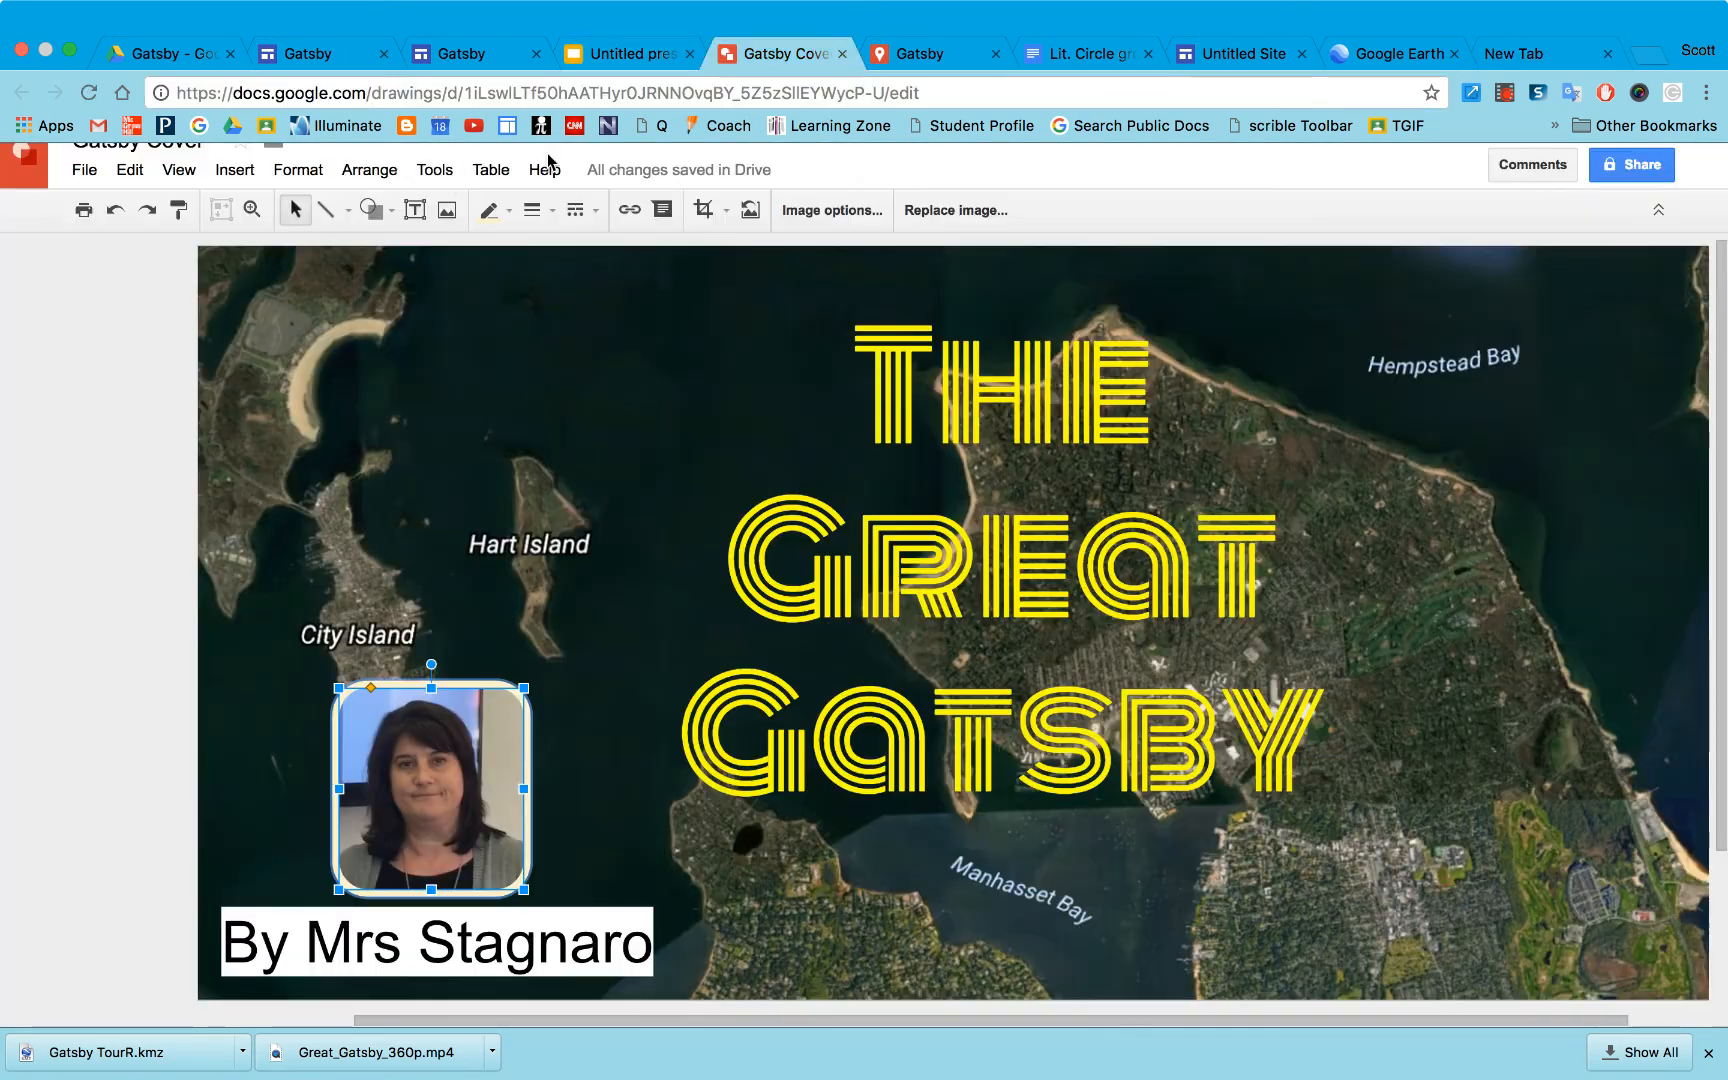
left_click(435, 170)
left_click(460, 241)
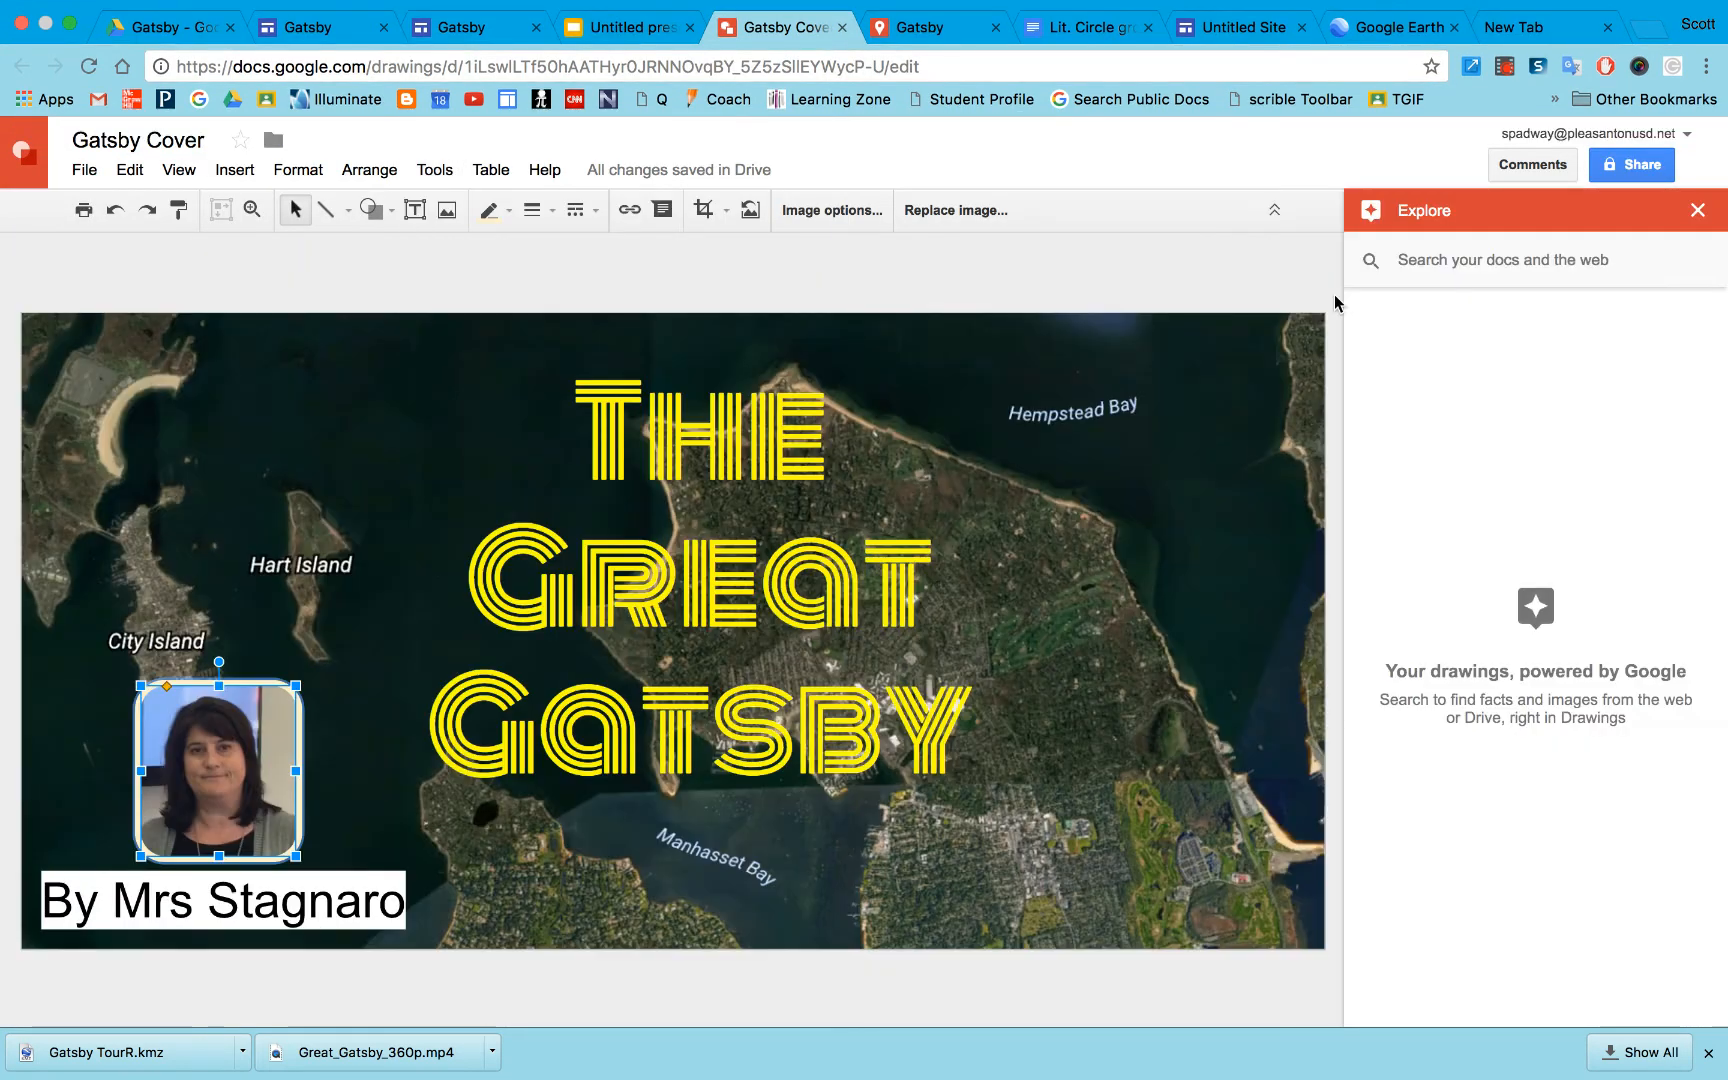
left_click(1697, 213)
Search Google Images for "gatsby" in the empty new tab.
left_click(1520, 27)
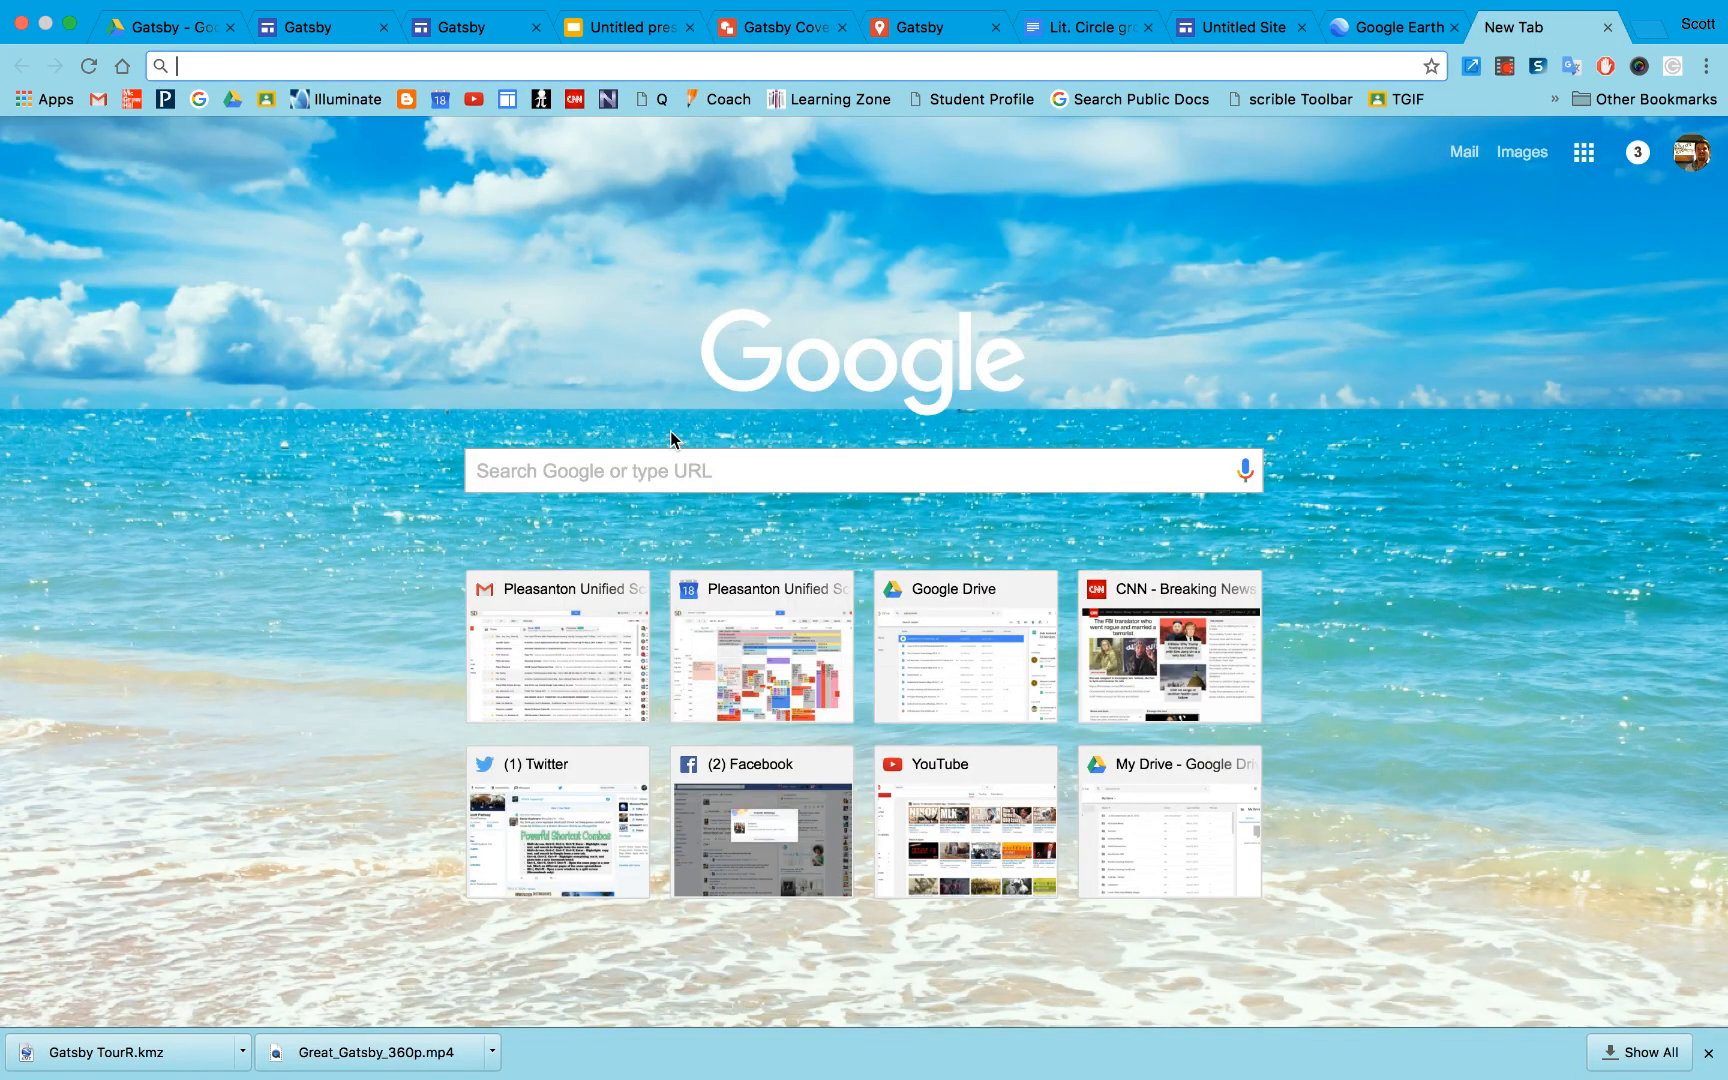
left_click(670, 472)
type("g")
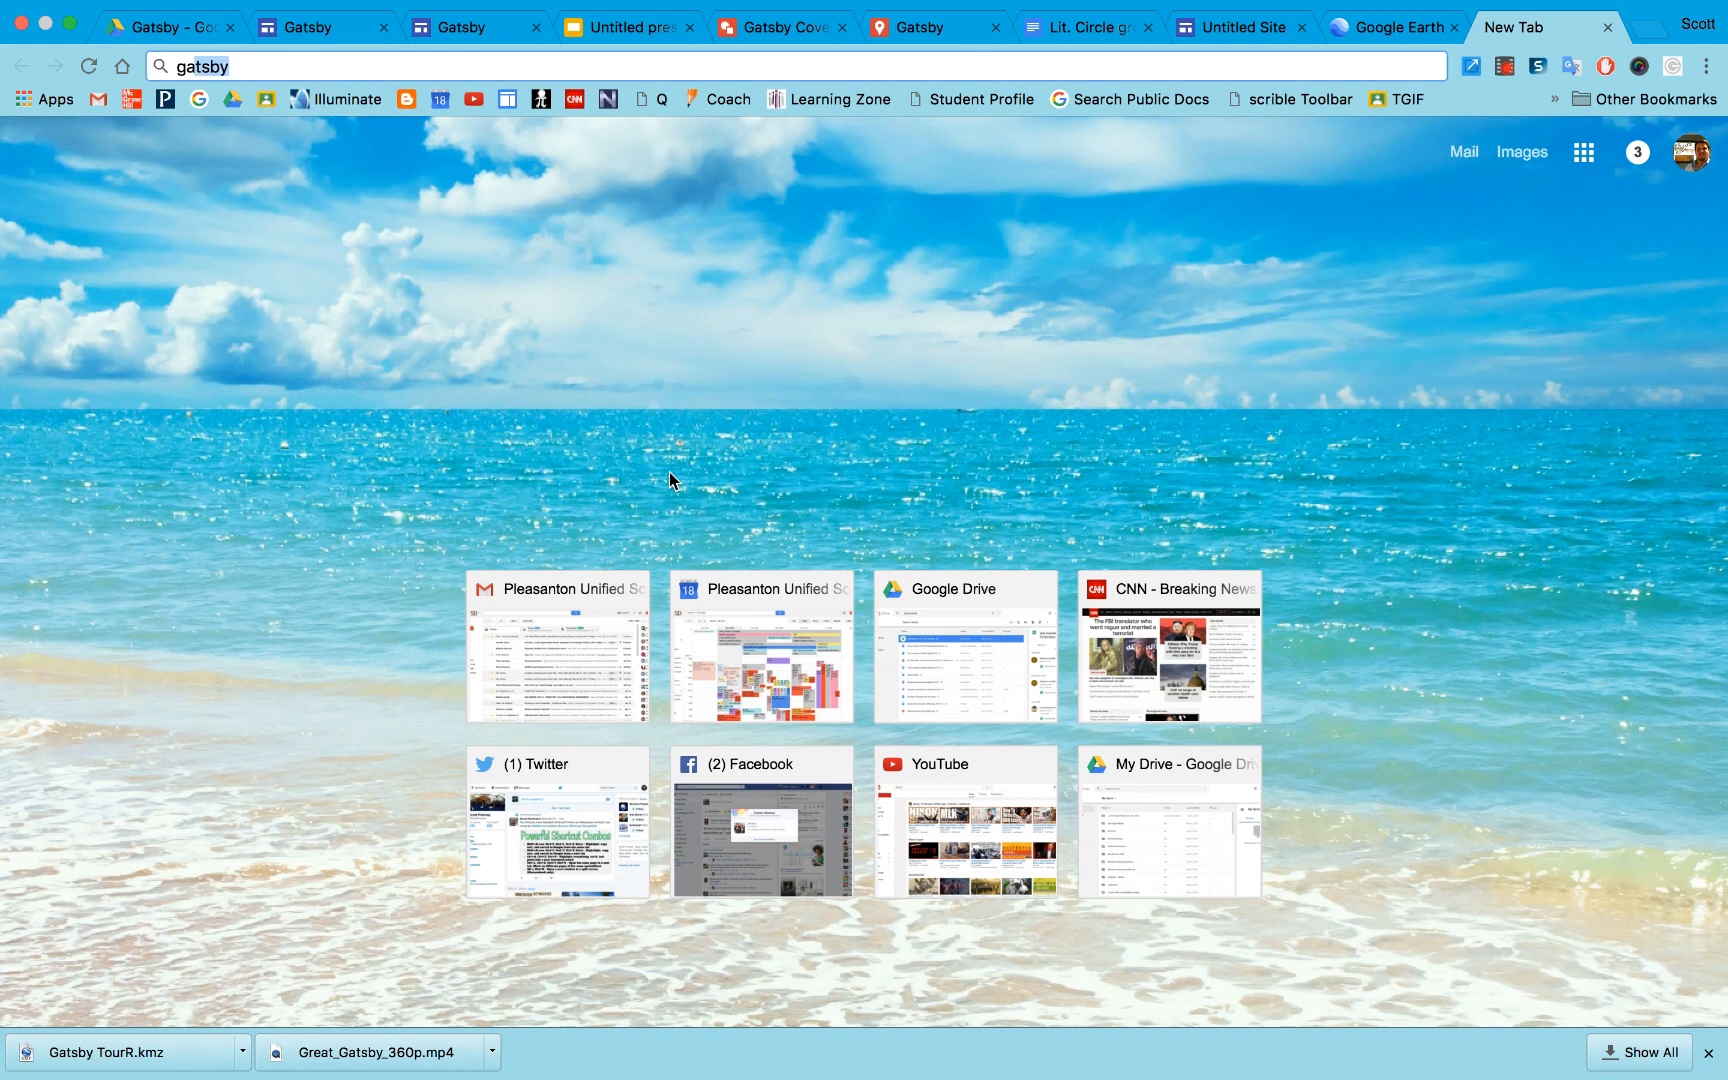
type("atsby")
key("Return")
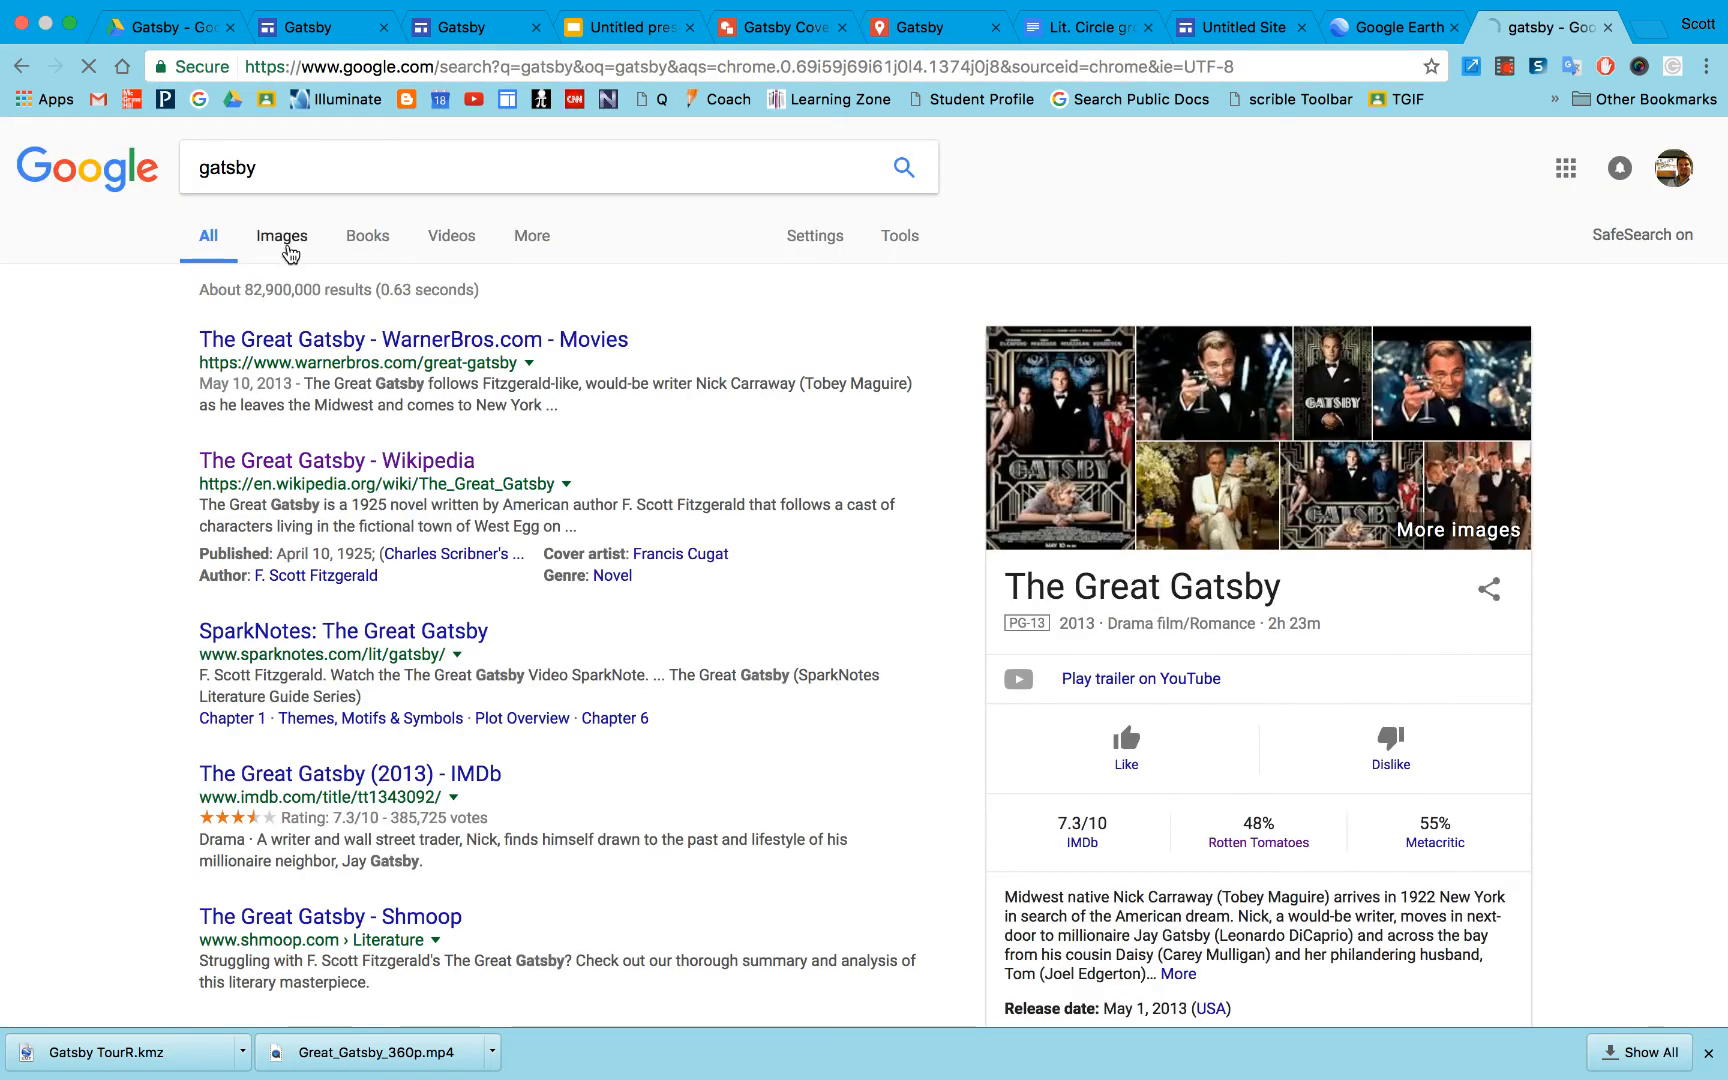
left_click(279, 238)
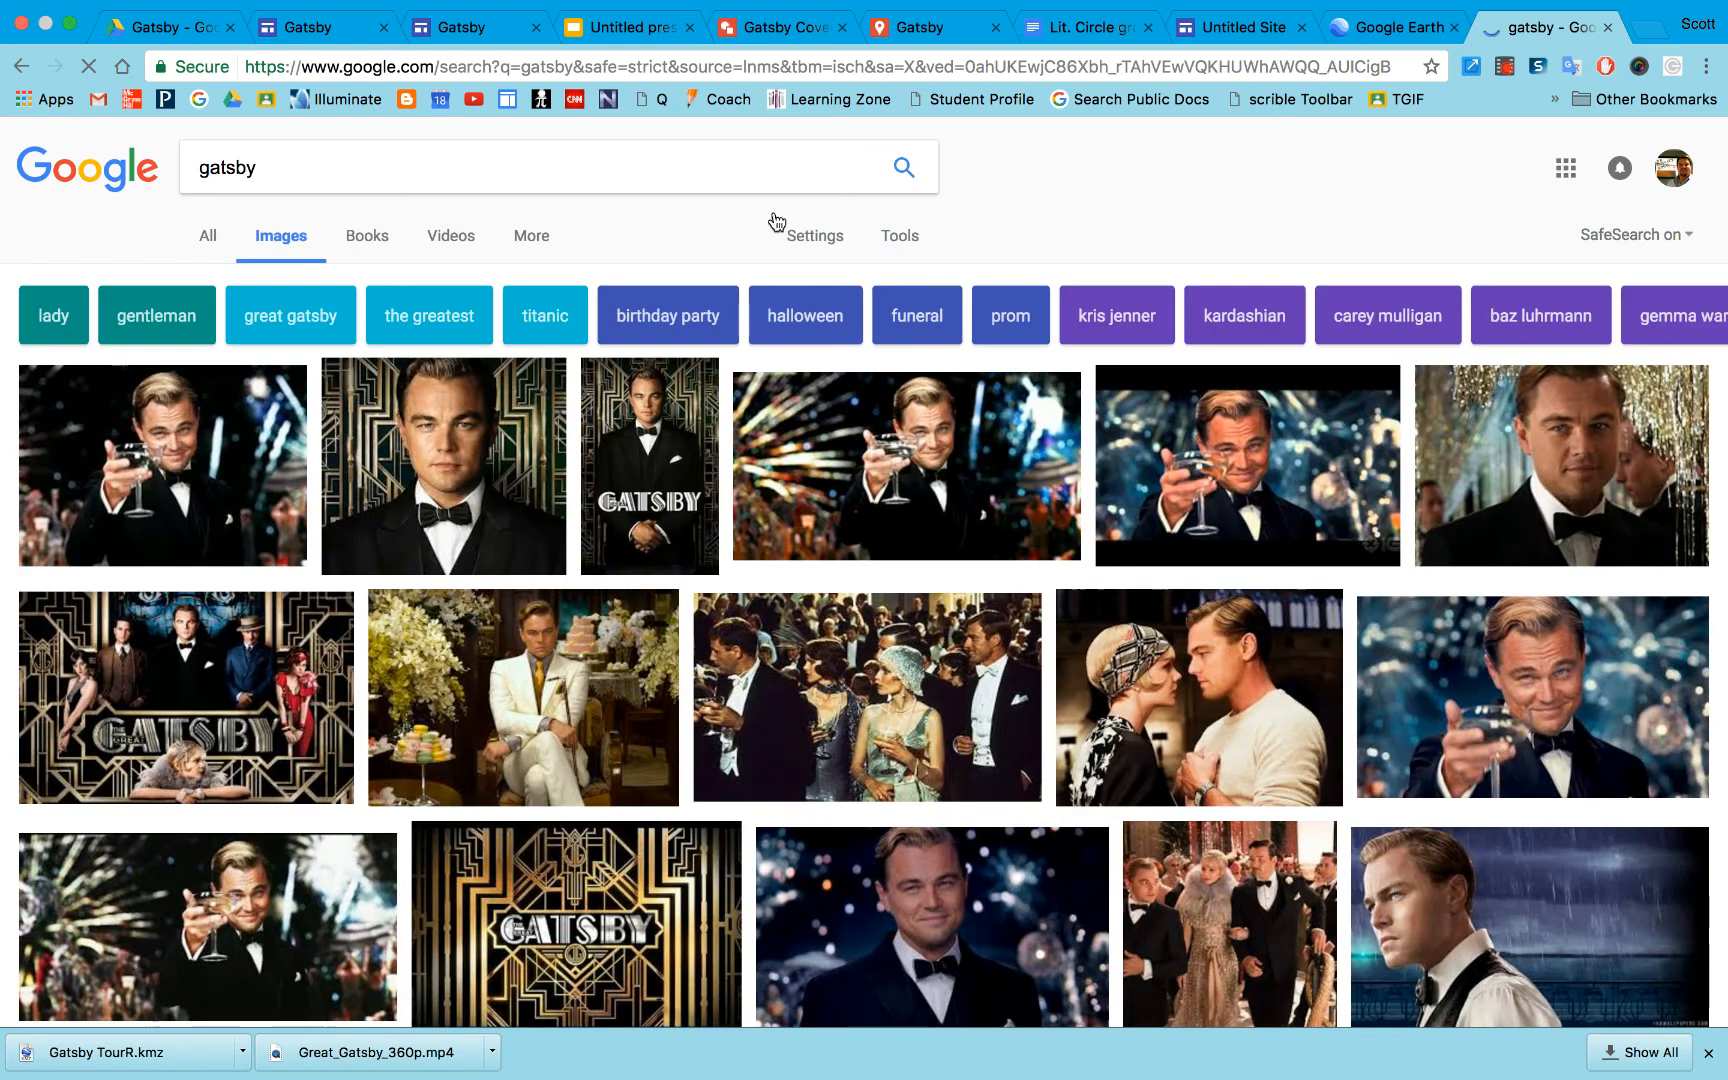
Filter the gatsby image results to show only transparent images.
left_click(902, 243)
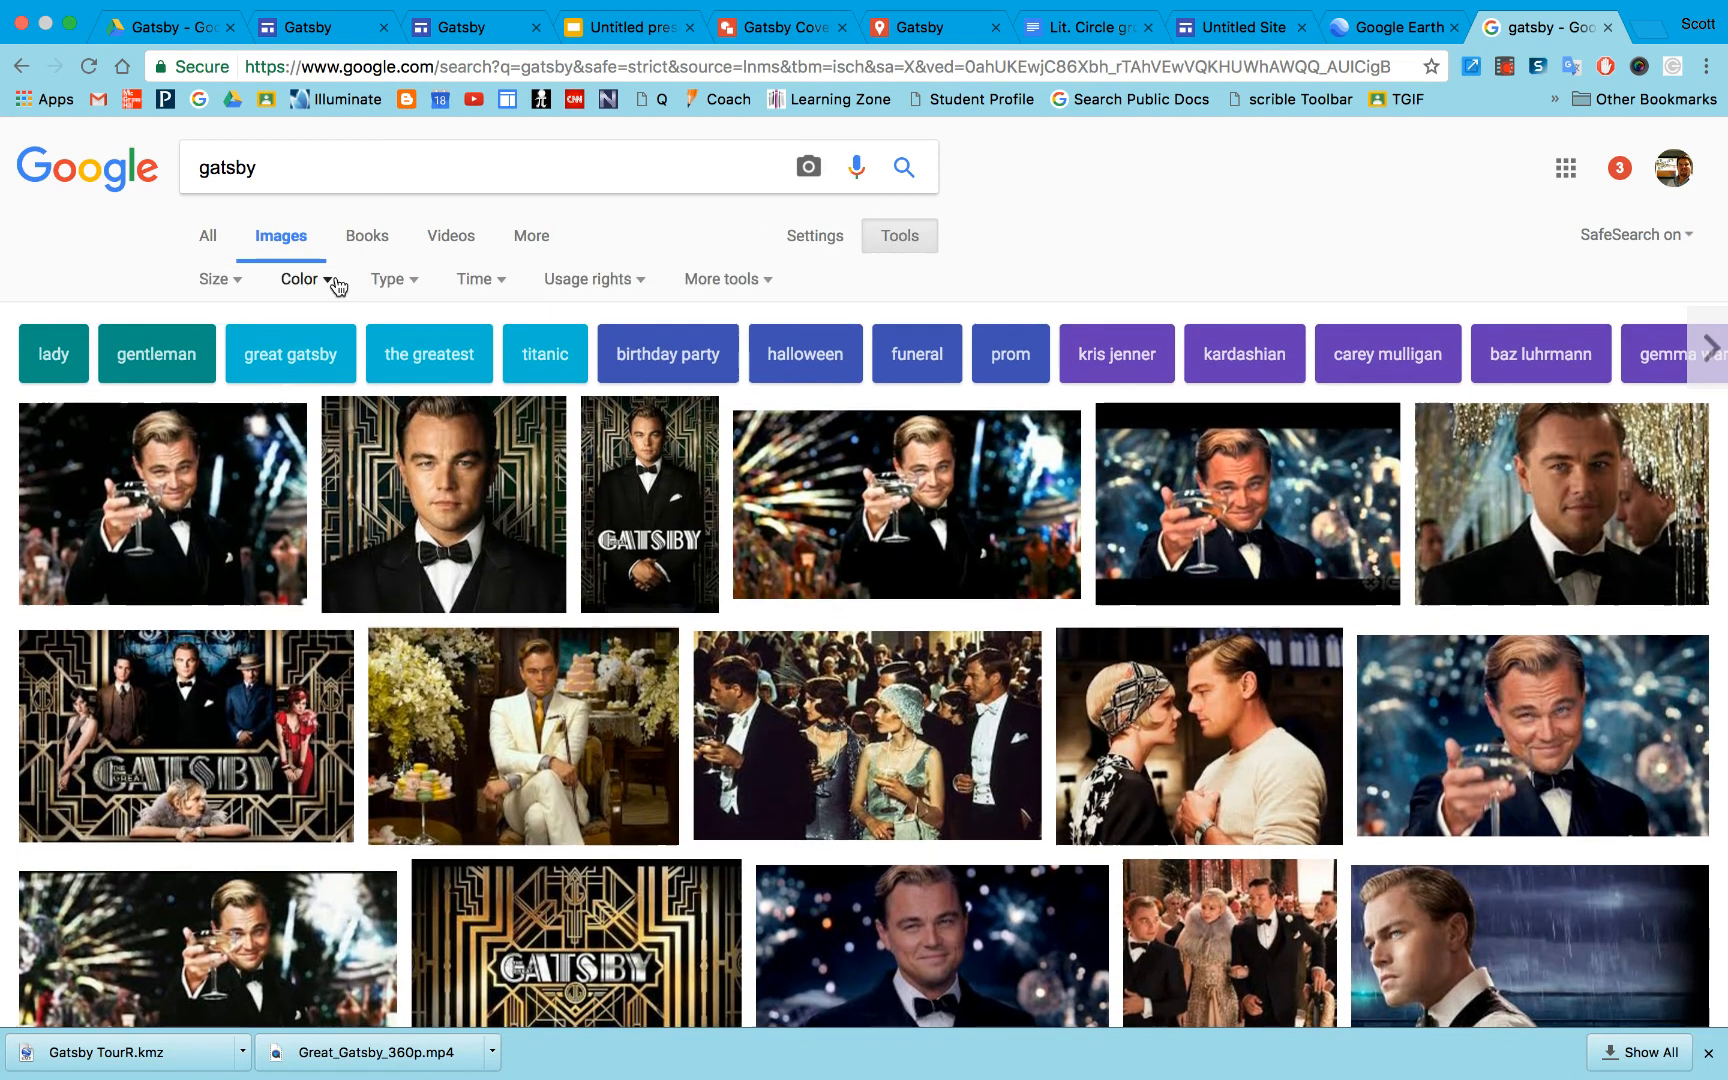
left_click(322, 283)
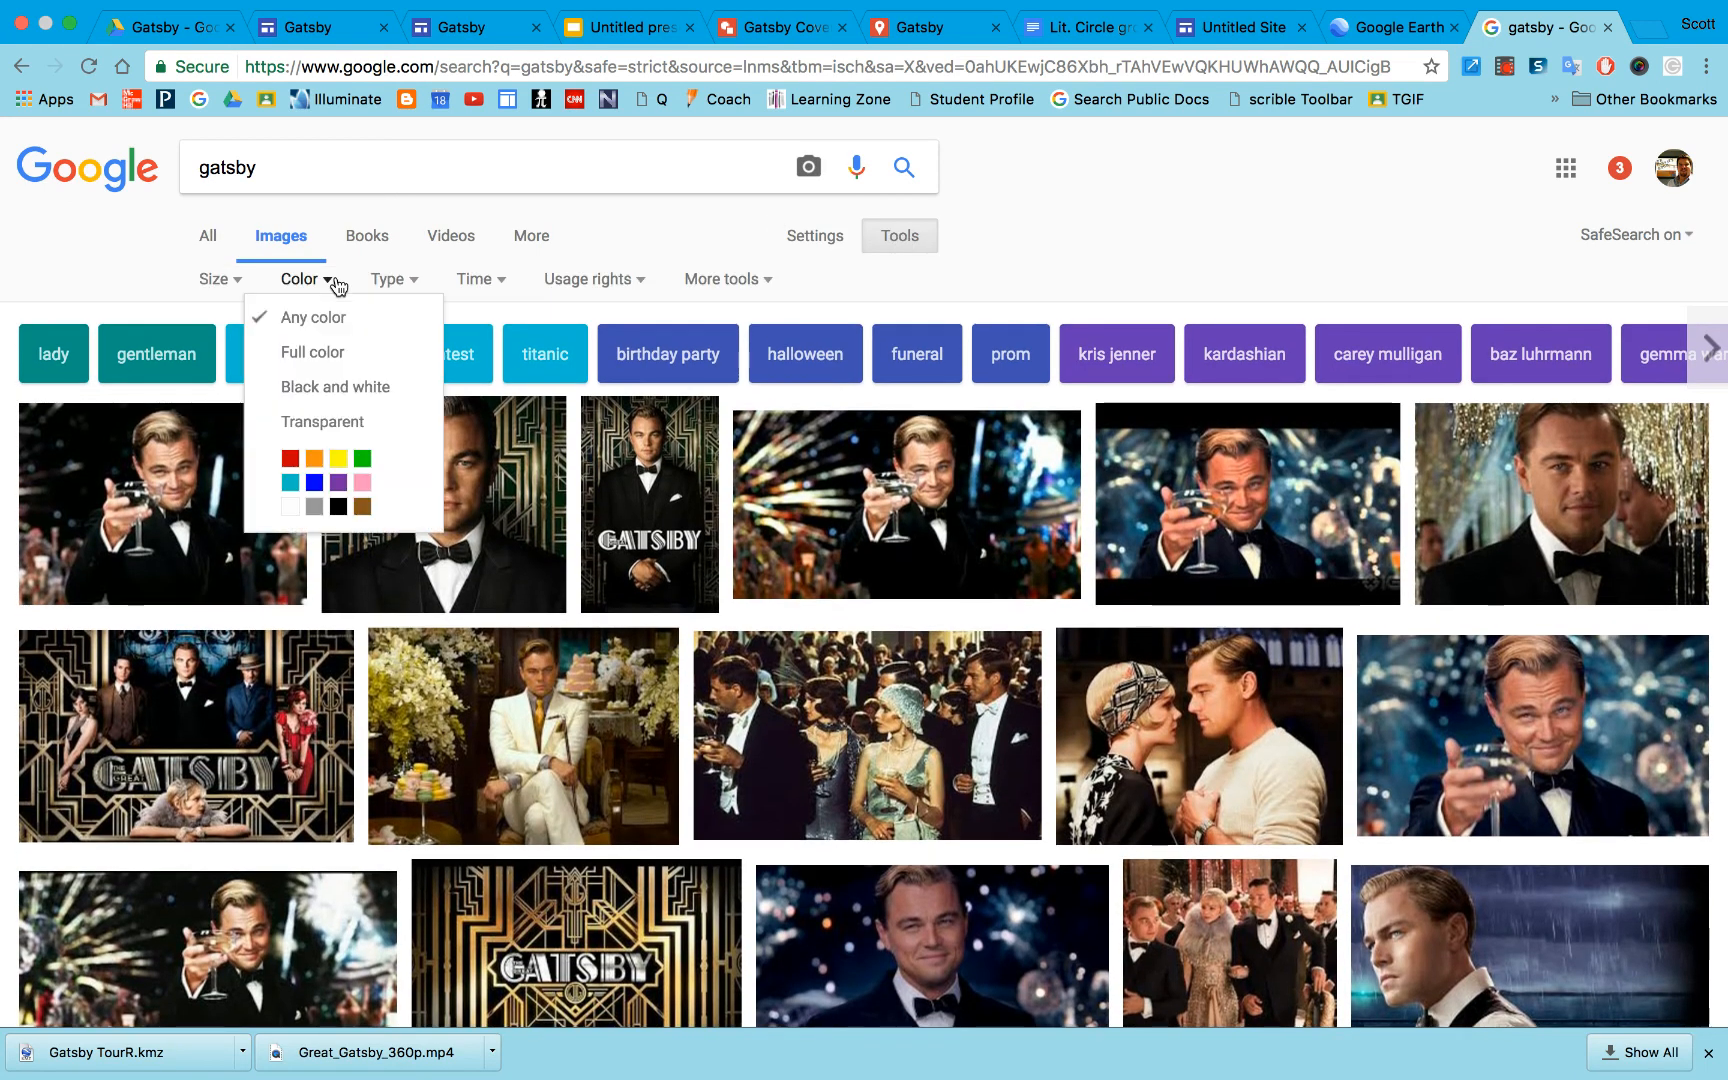
left_click(350, 421)
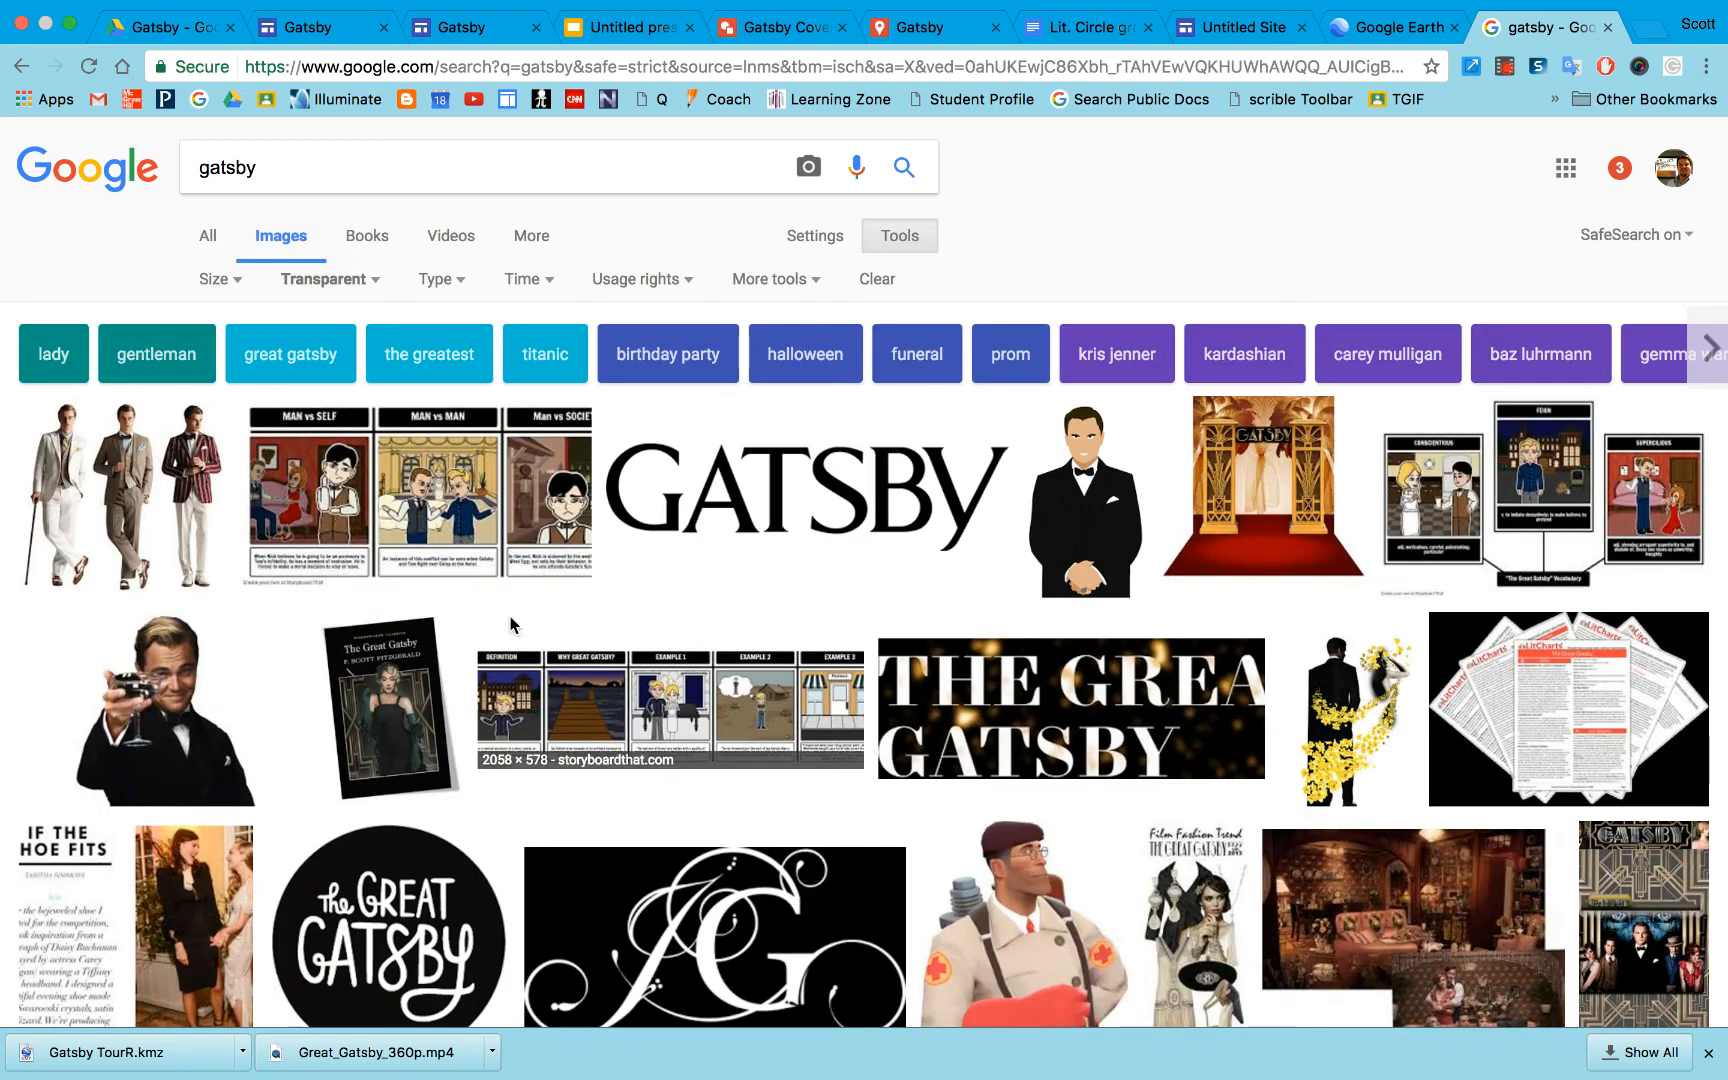
Look through the transparent gatsby images for a cover figure and preview the suited man with yellow flowers.
scroll(510, 618, "down", 10)
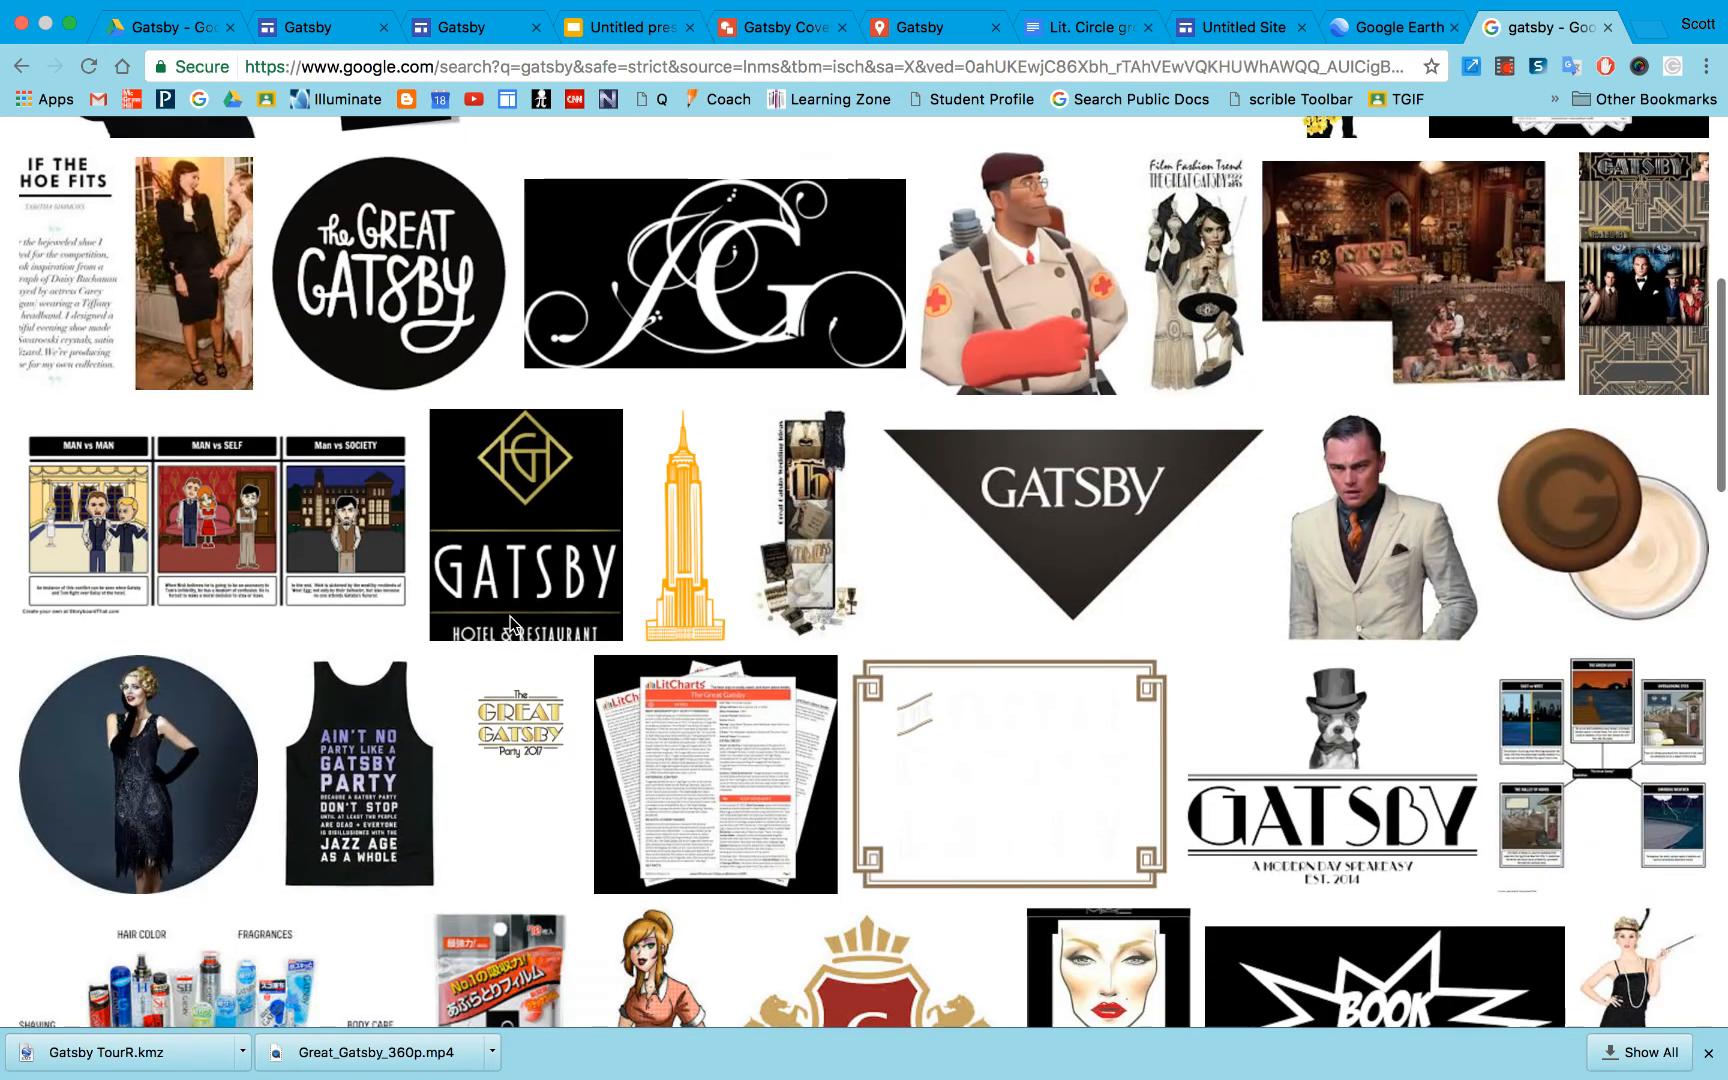
scroll(512, 625, "down", 15)
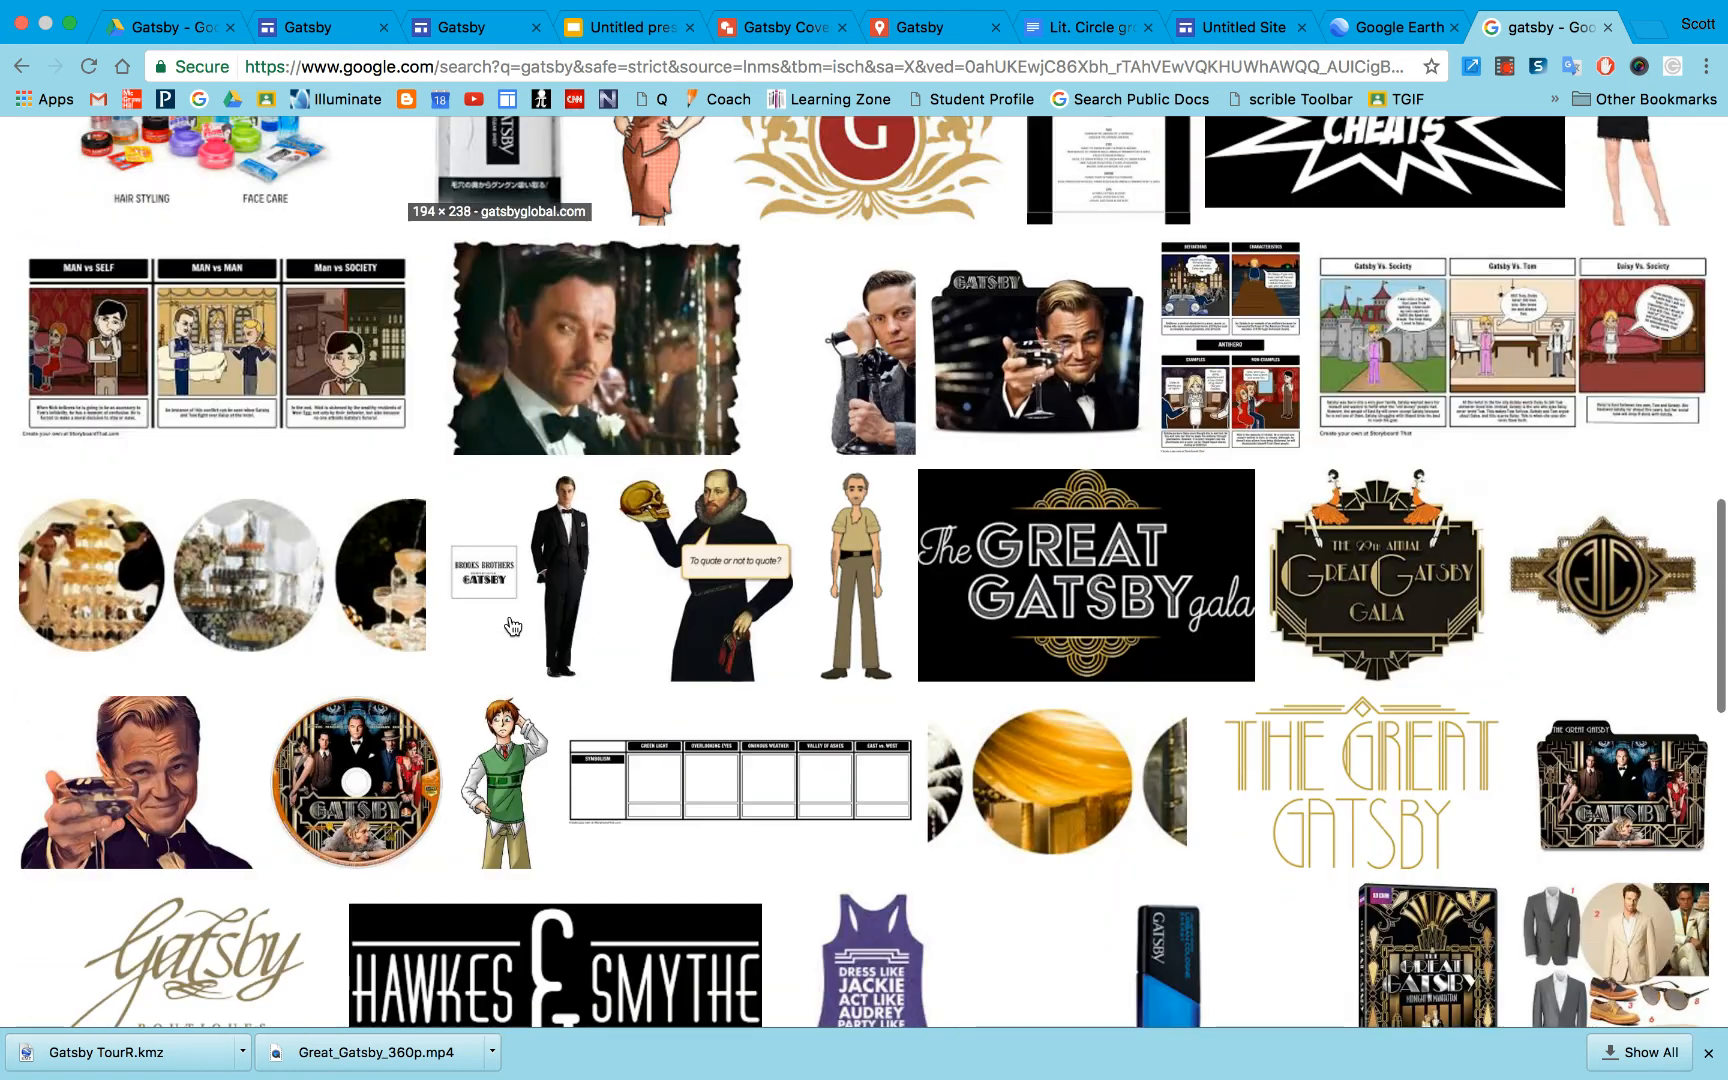
scroll(512, 625, "down", 20)
scroll(512, 625, "down", 10)
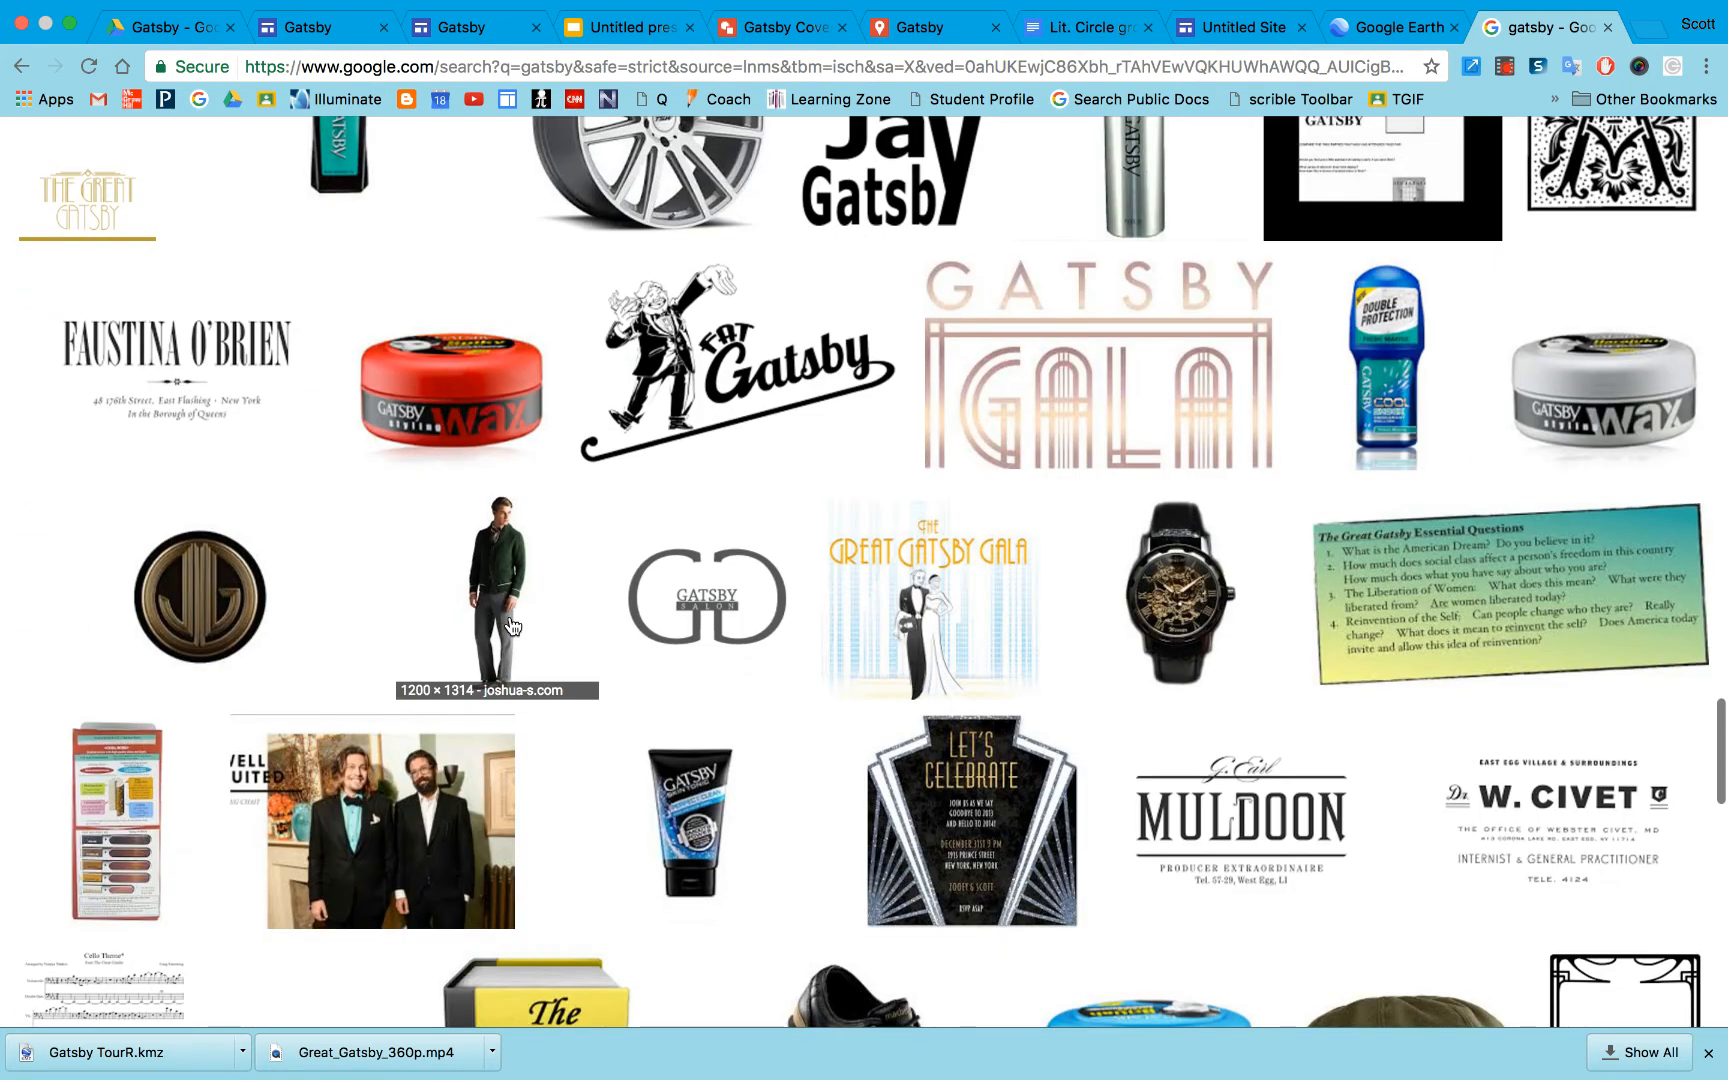
scroll(512, 625, "down", 15)
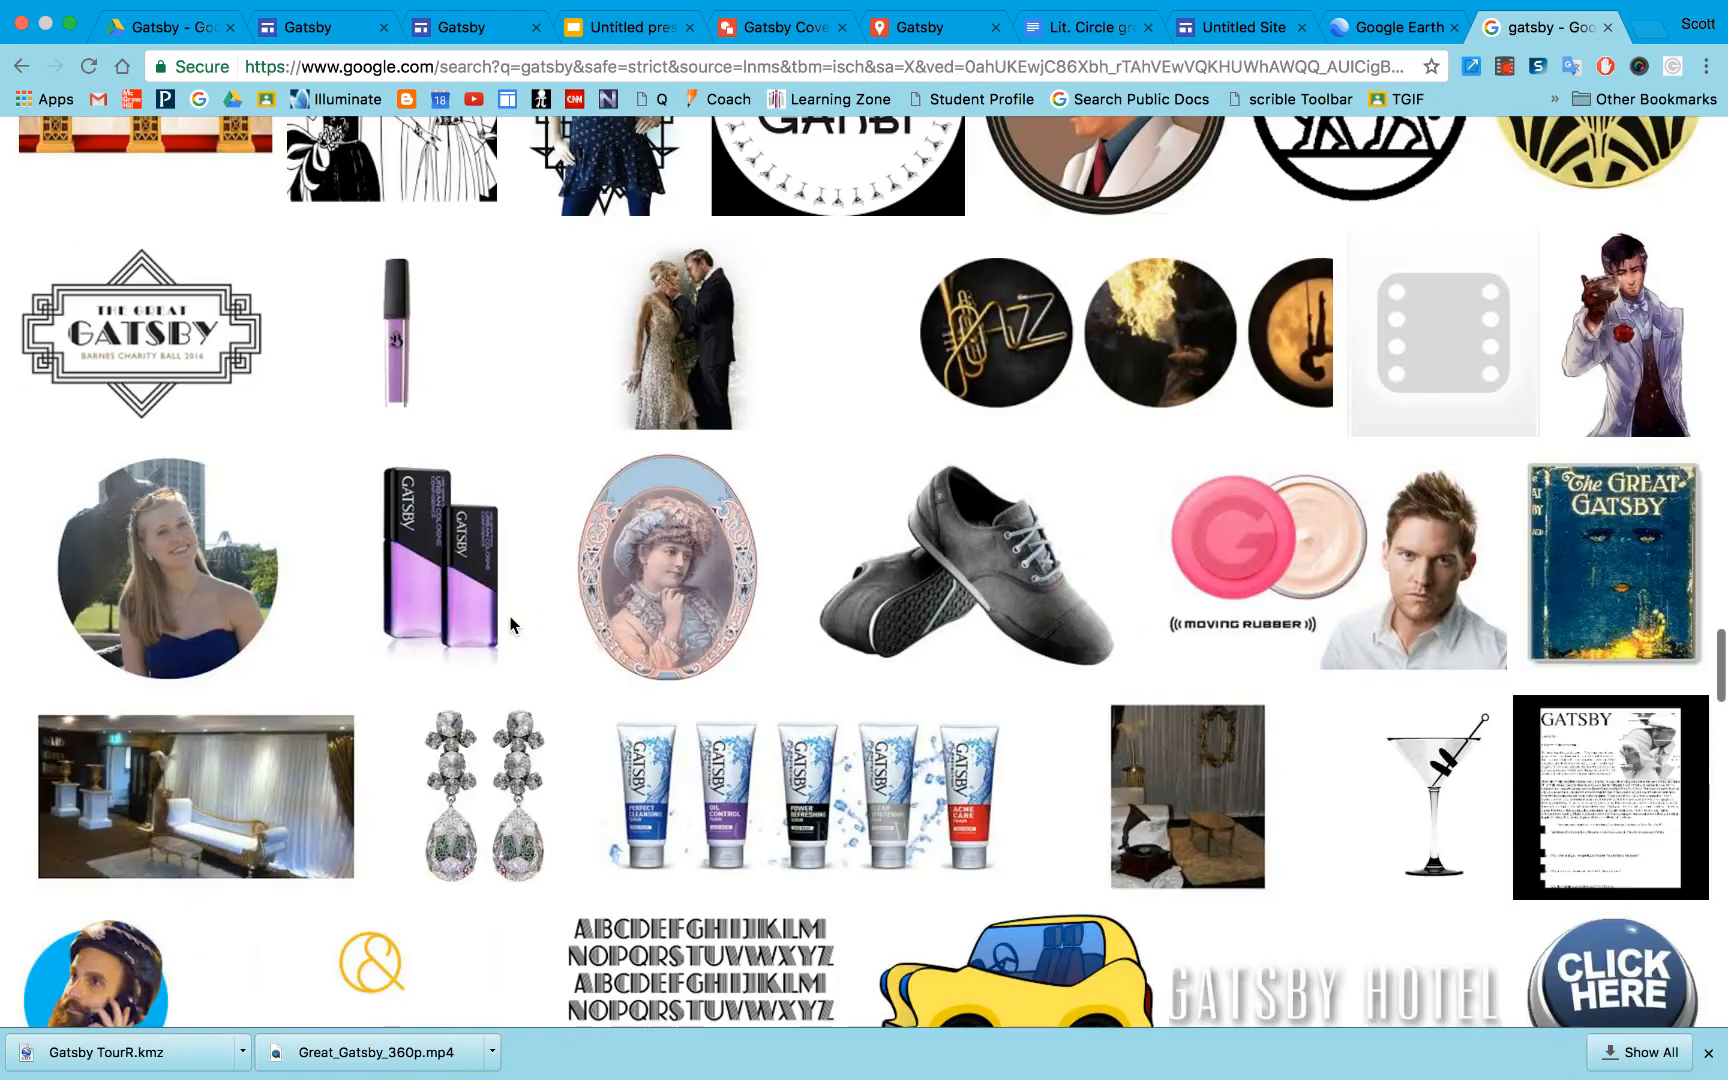
scroll(510, 625, "down", 13)
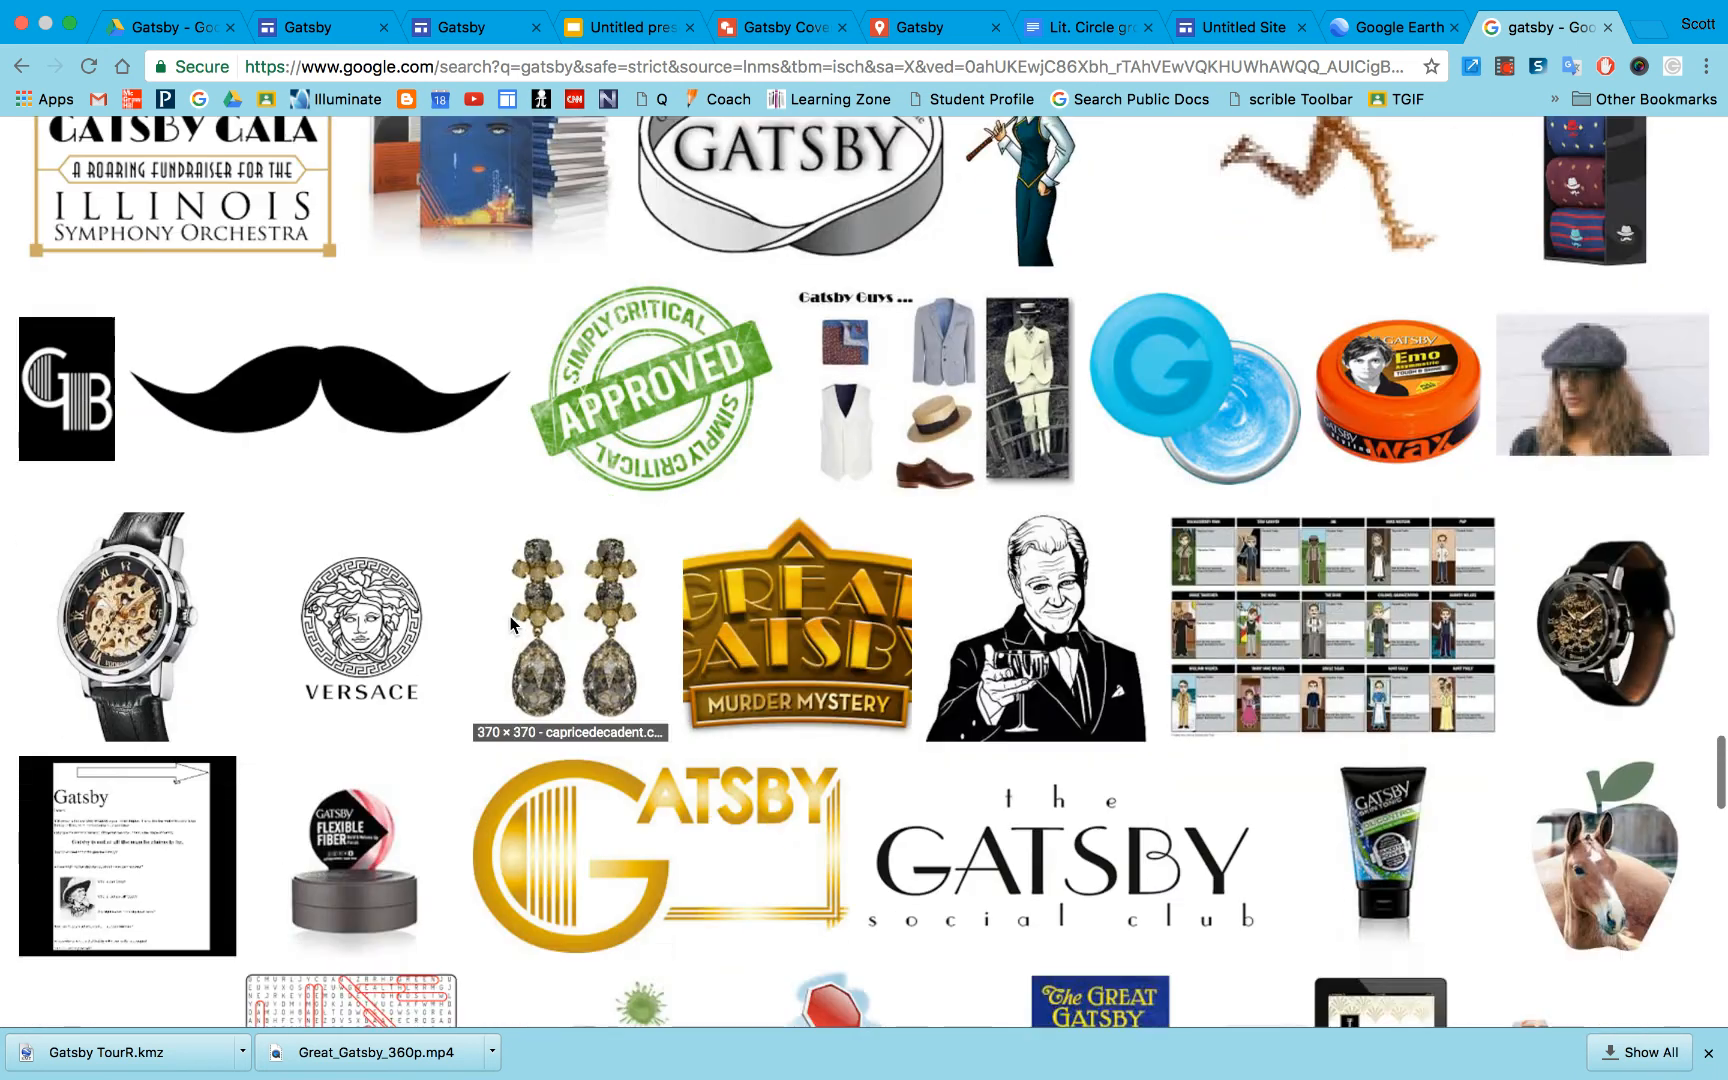
scroll(510, 622, "up", 20)
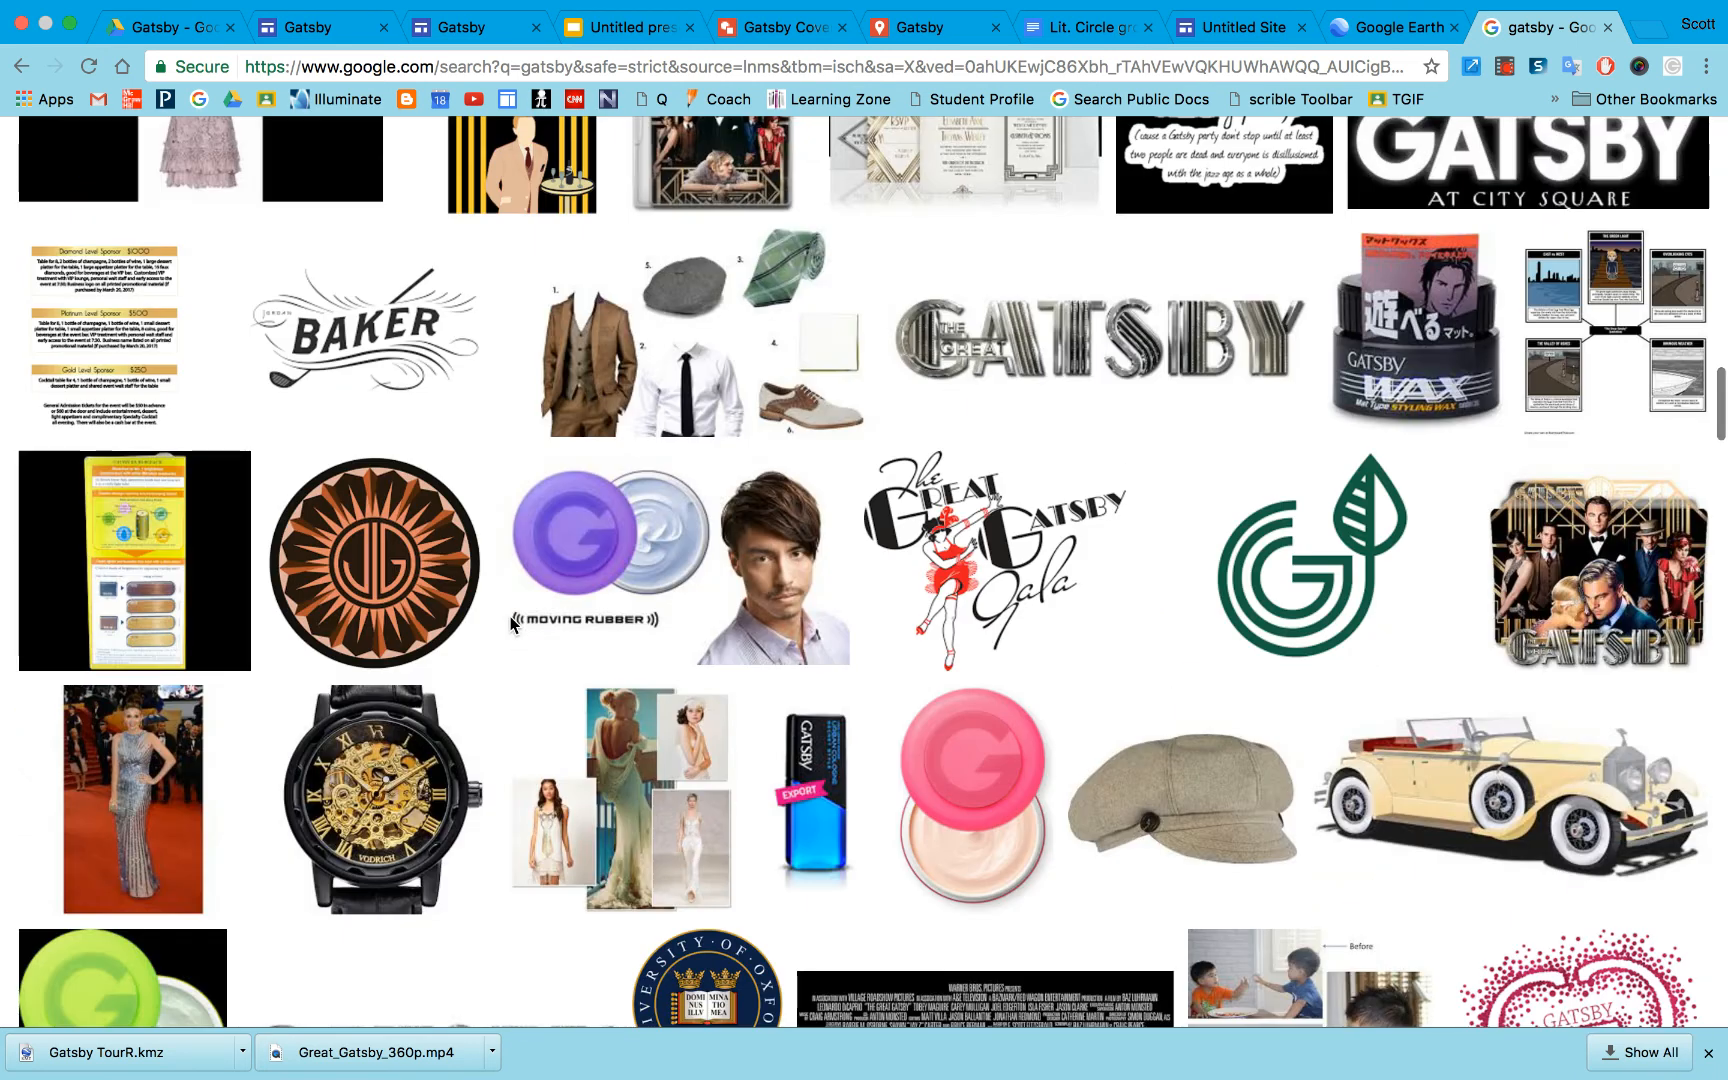
scroll(510, 622, "up", 20)
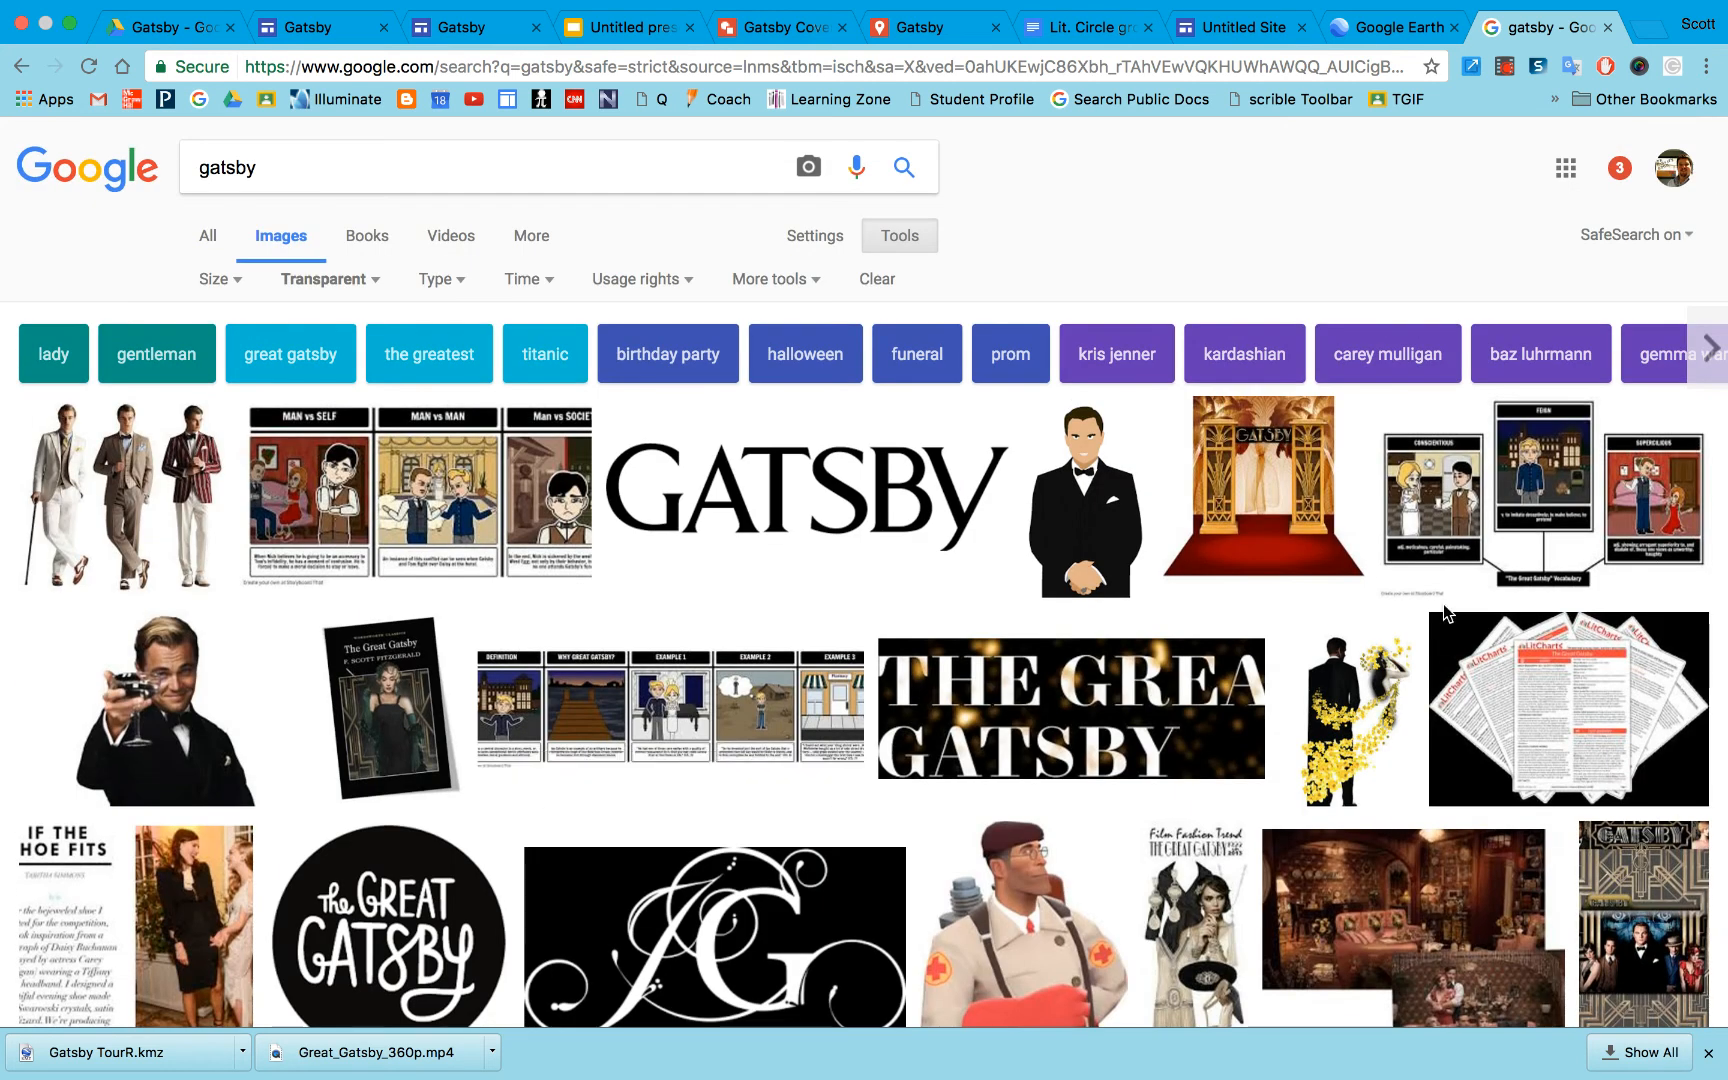
left_click(1343, 729)
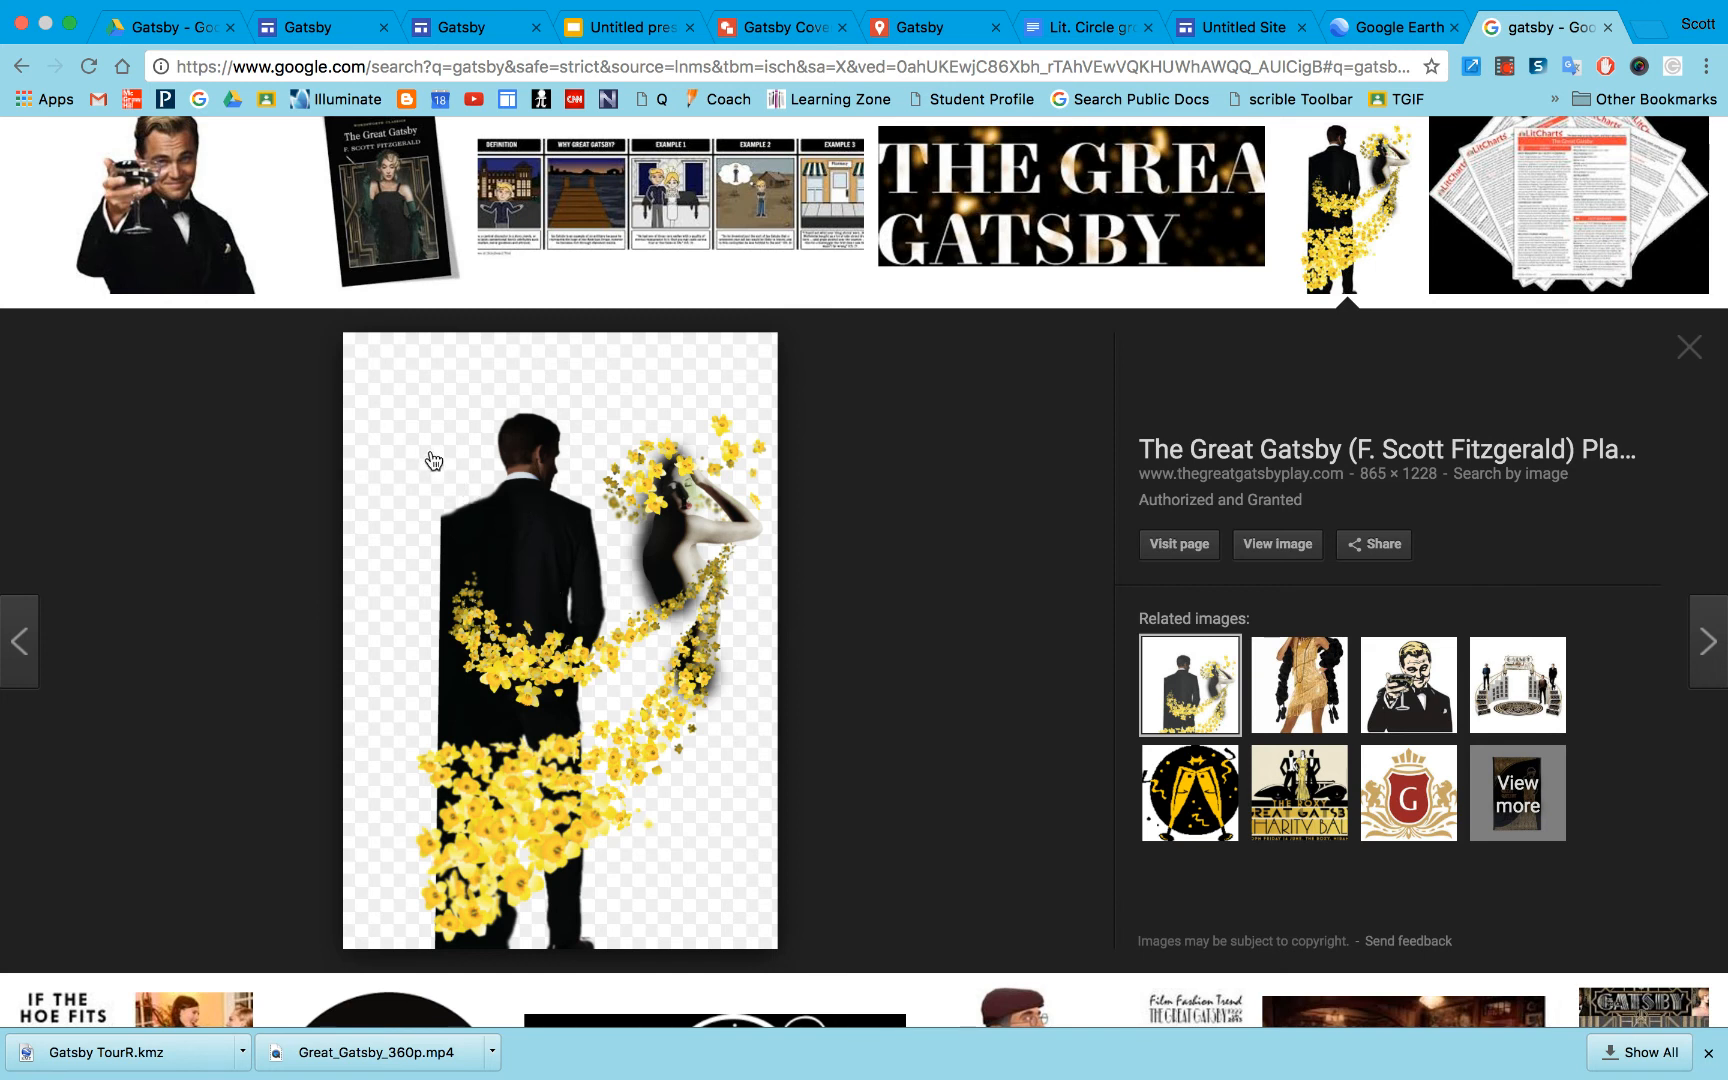
Preview the picture of three men in suits and bring it into the Gatsby Cover drawing.
scroll(433, 460, "up", 5)
left_click(130, 458)
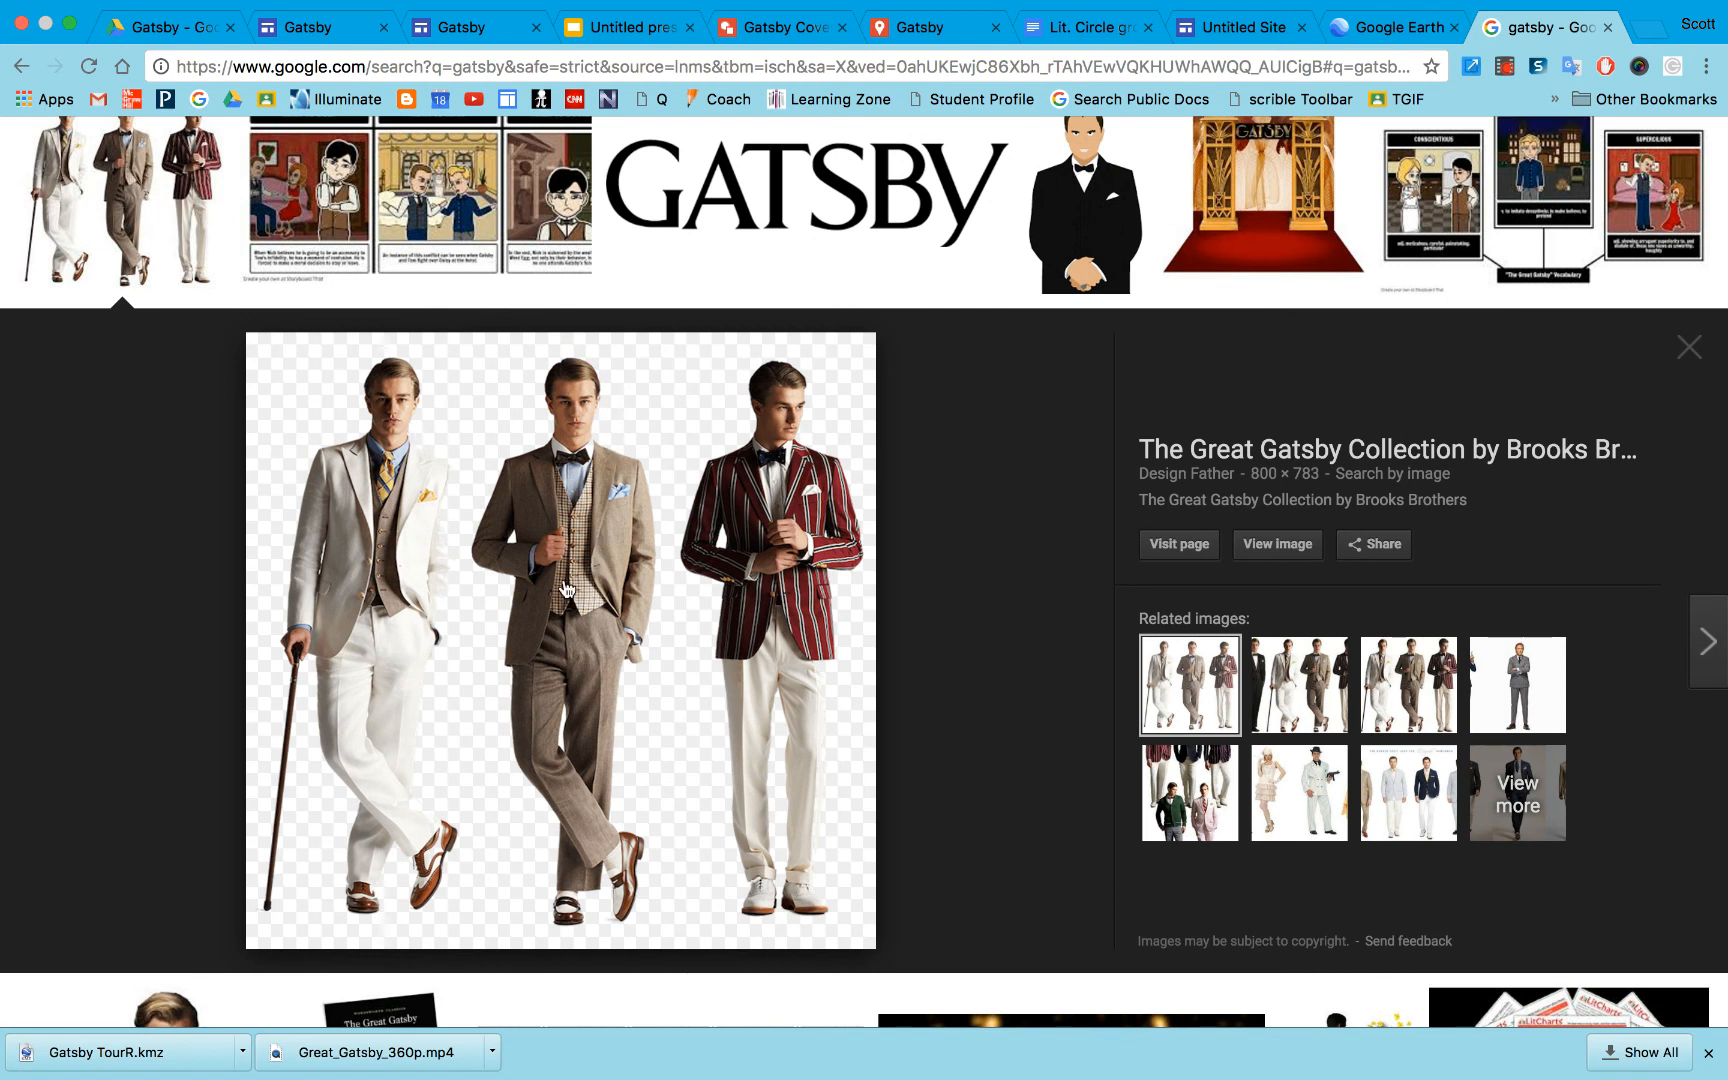
mouse_move(574, 520)
left_mouse_down()
mouse_move(790, 68)
mouse_move(785, 27)
mouse_move(1243, 503)
left_mouse_up()
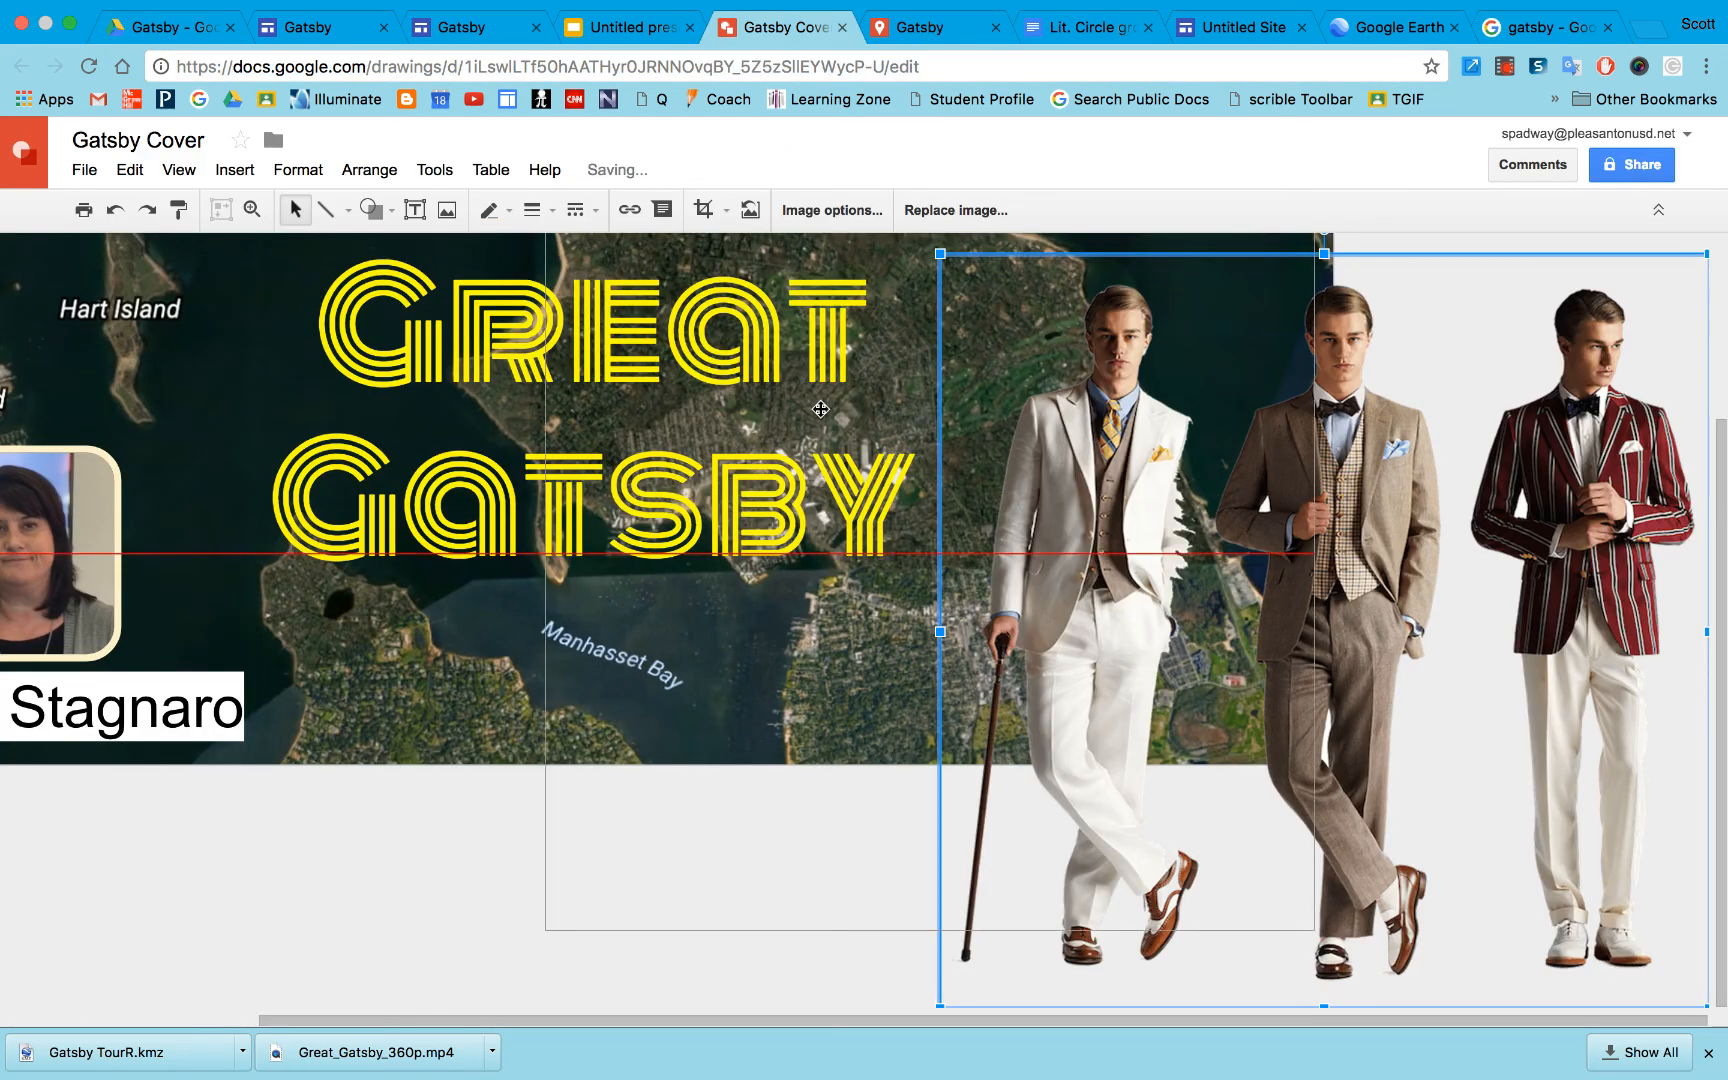
Move the picture of the three men onto the map so its edge meets the canvas's right edge.
left_click_drag(992, 456, 569, 330)
scroll(795, 375, "up", 3)
left_click_drag(795, 375, 872, 282)
left_click_drag(950, 405, 920, 371)
scroll(944, 491, "up", 2)
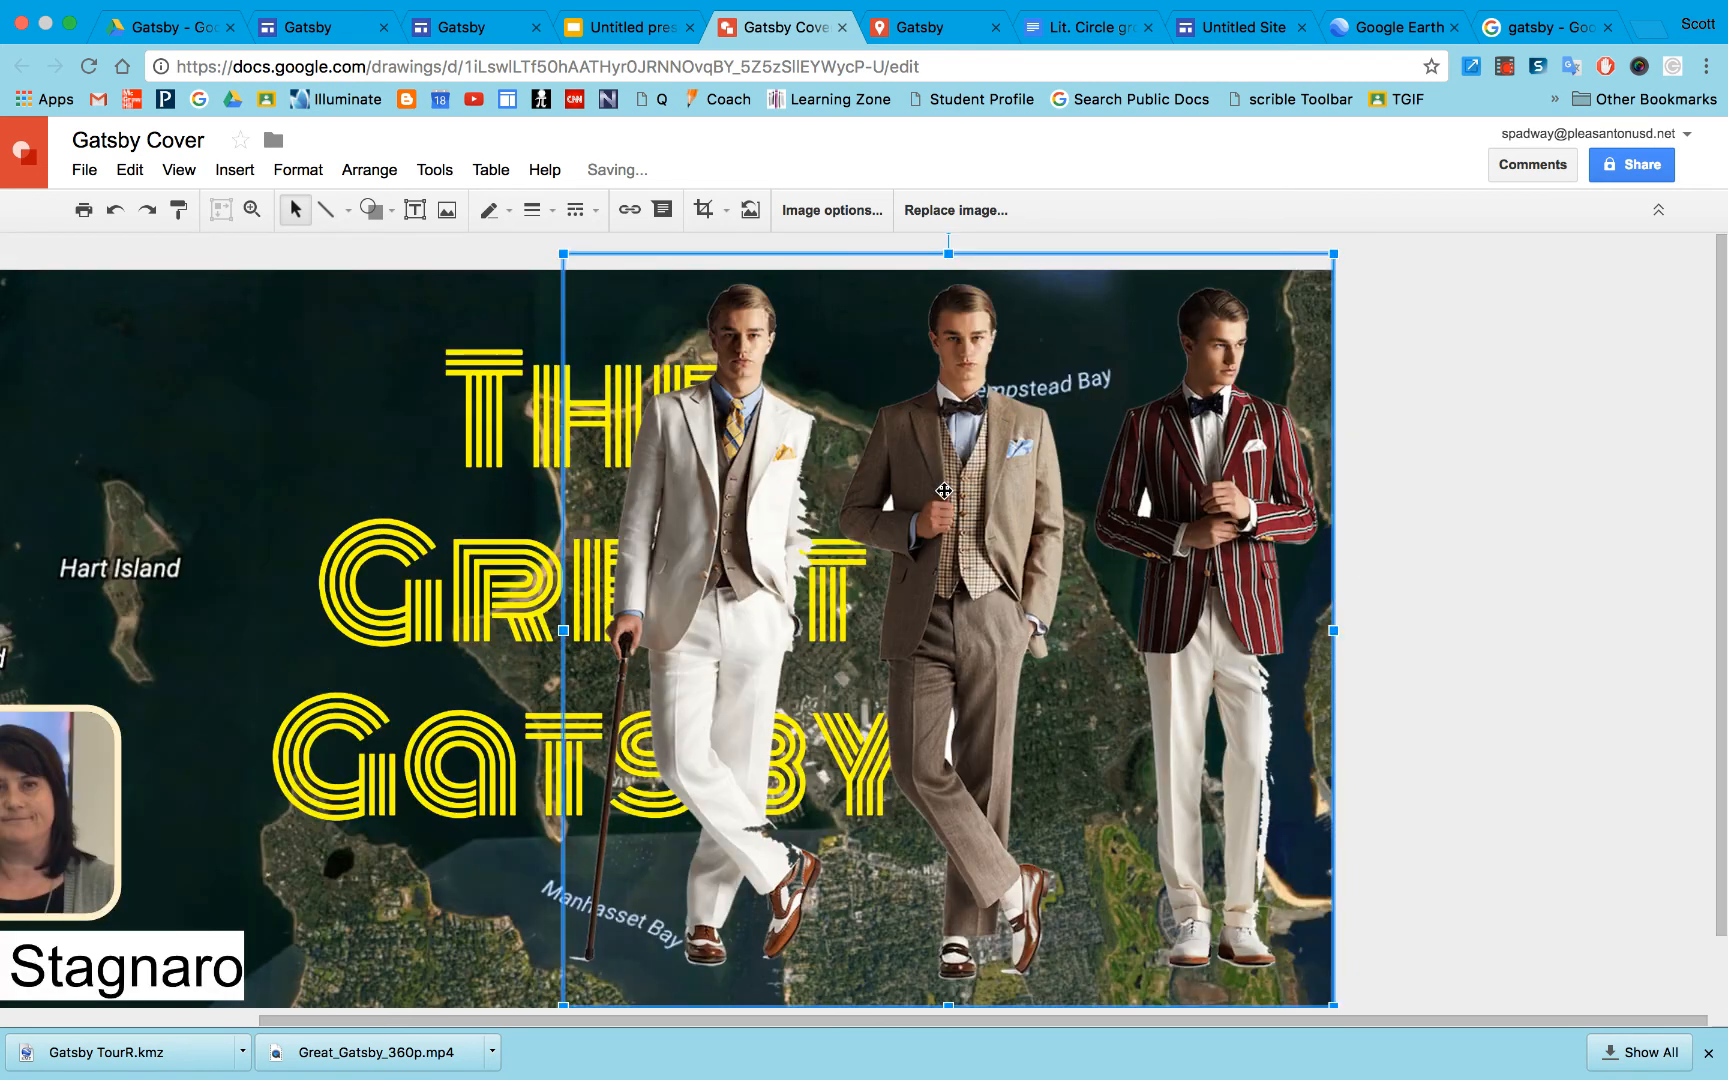
Crop the picture of the three men down to only the man in the striped red jacket.
double_click(604, 645)
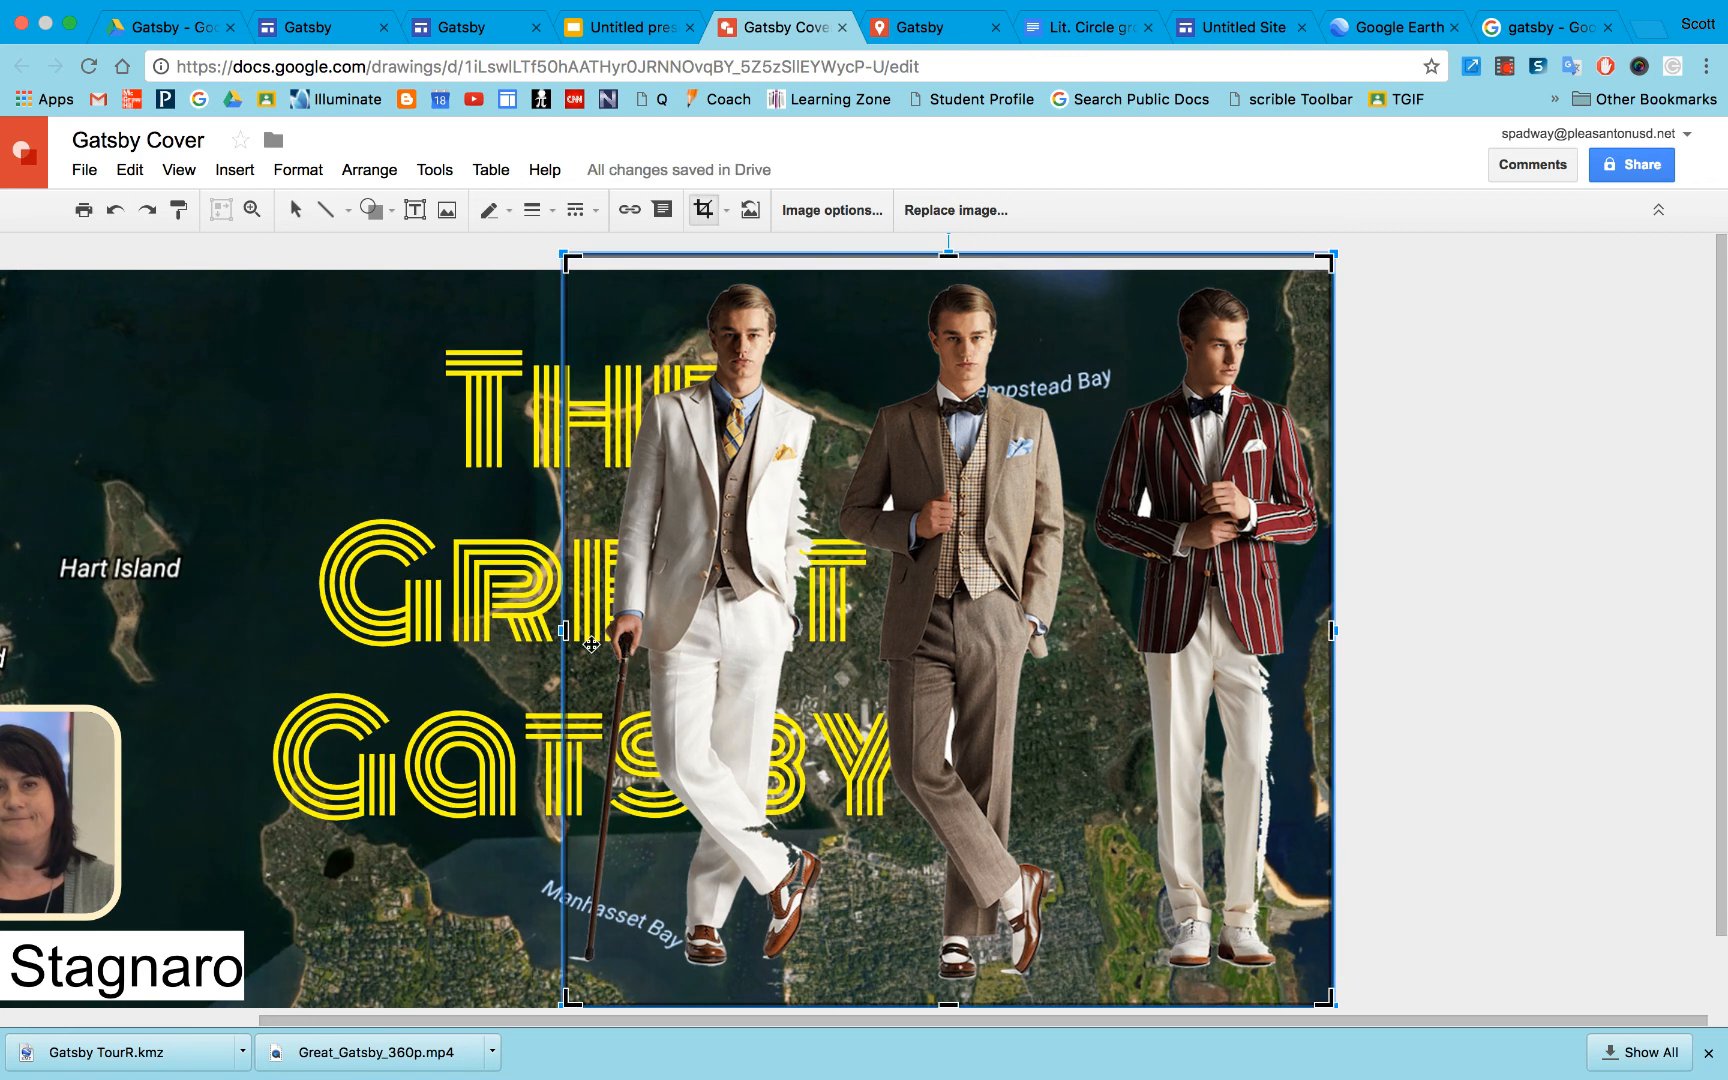
left_click_drag(565, 630, 1081, 632)
key("Return")
Position the man in the striped jacket along the canvas's right edge, clear of the title text.
left_click_drag(1253, 551, 1085, 563)
left_click(1408, 509)
scroll(1408, 509, "down", 1)
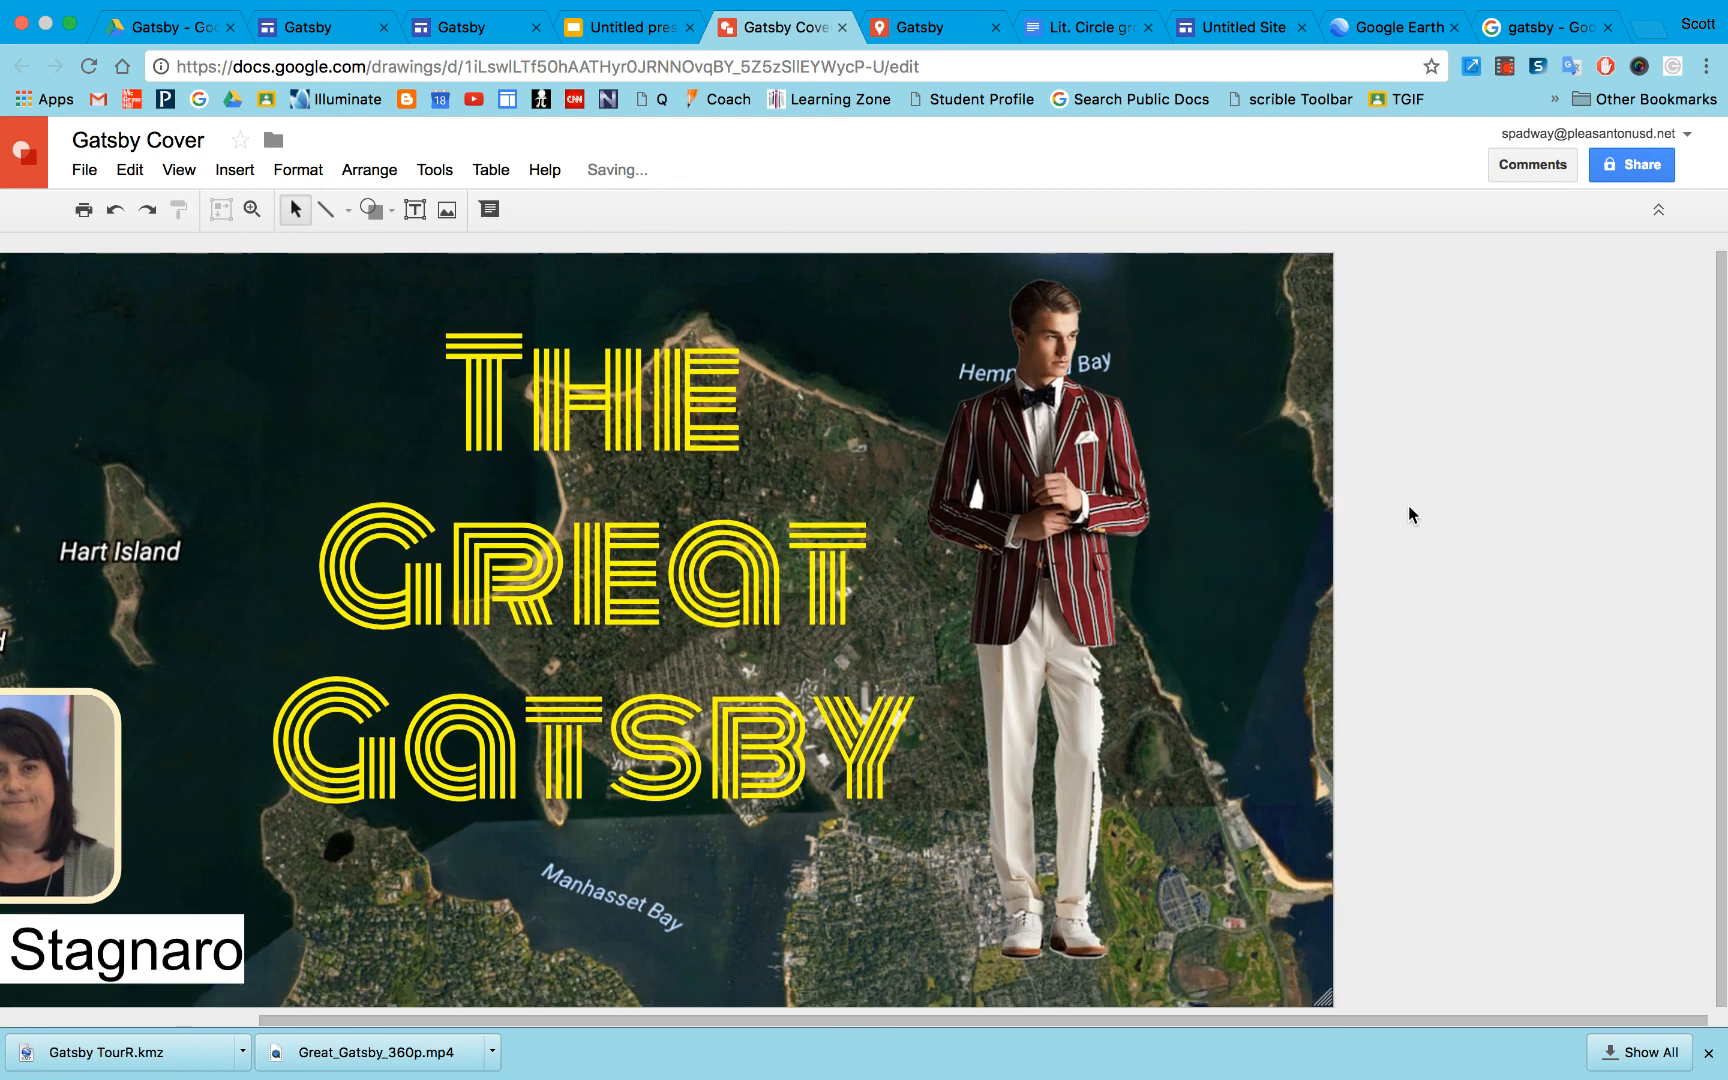
left_click_drag(1152, 501, 1320, 500)
left_click(1415, 493)
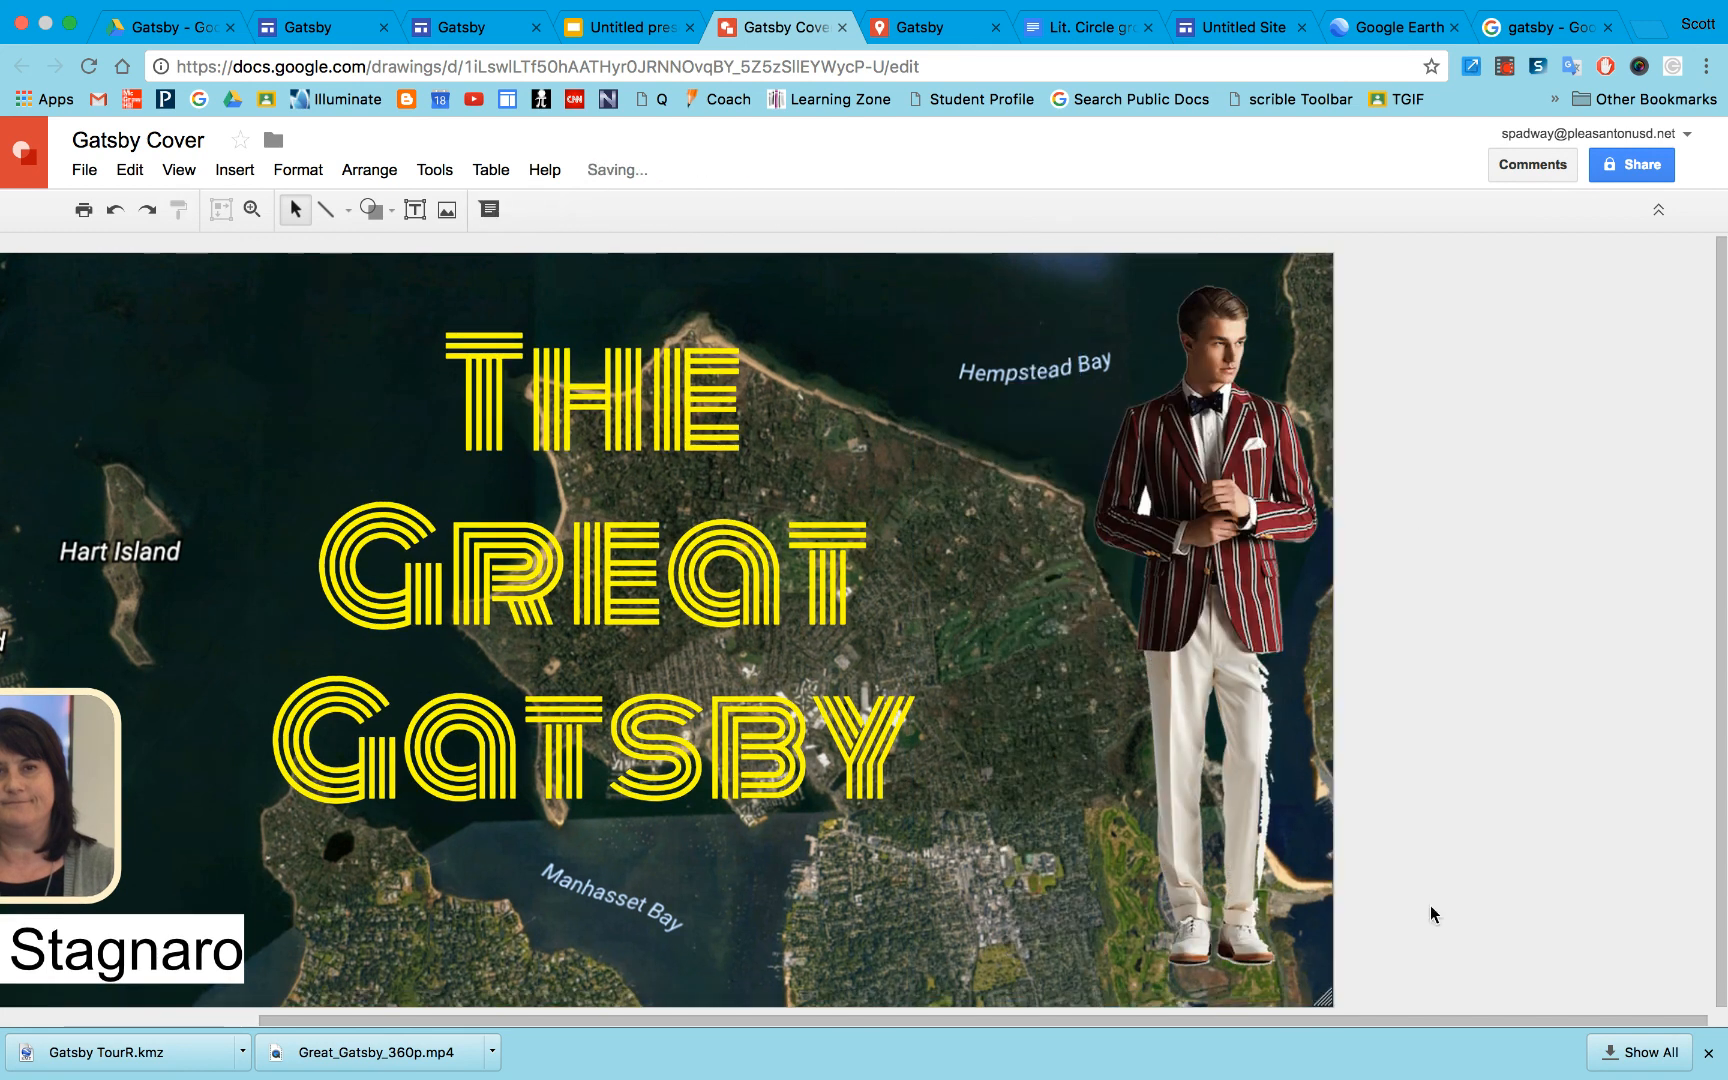
scroll(1113, 463, "left", 5)
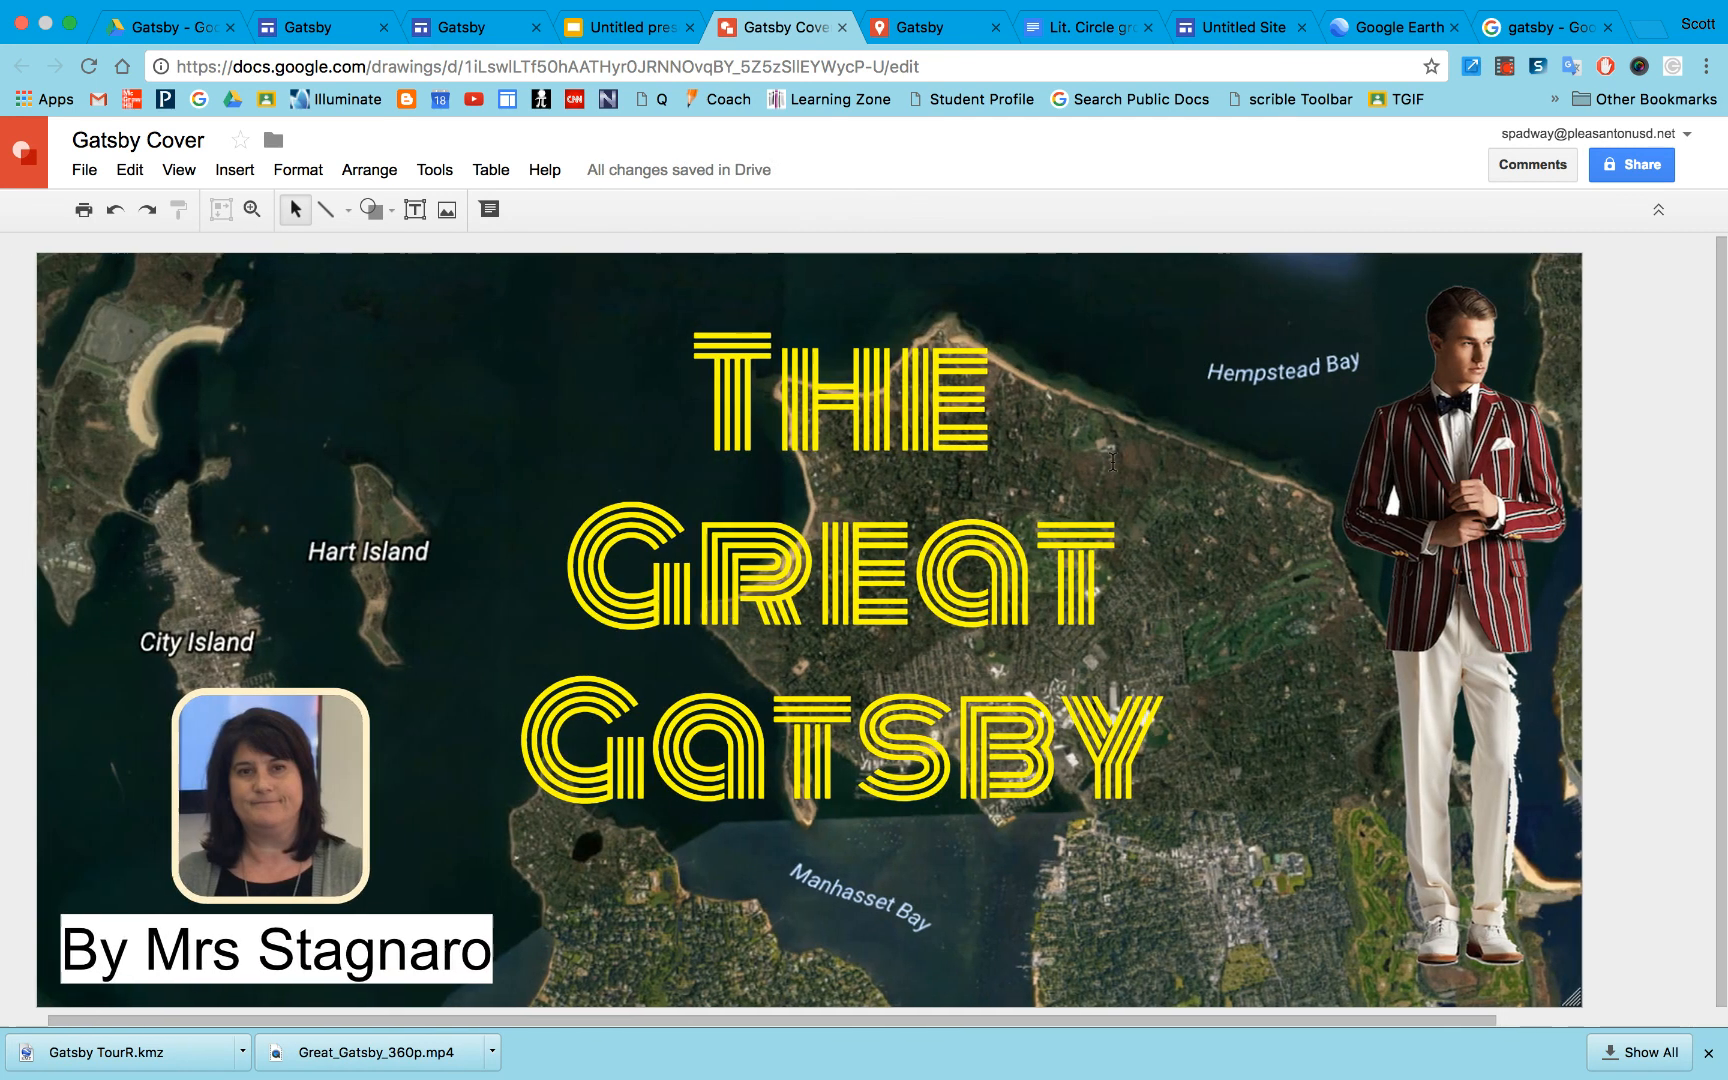
scroll(981, 416, "down", 1)
left_click(1436, 574)
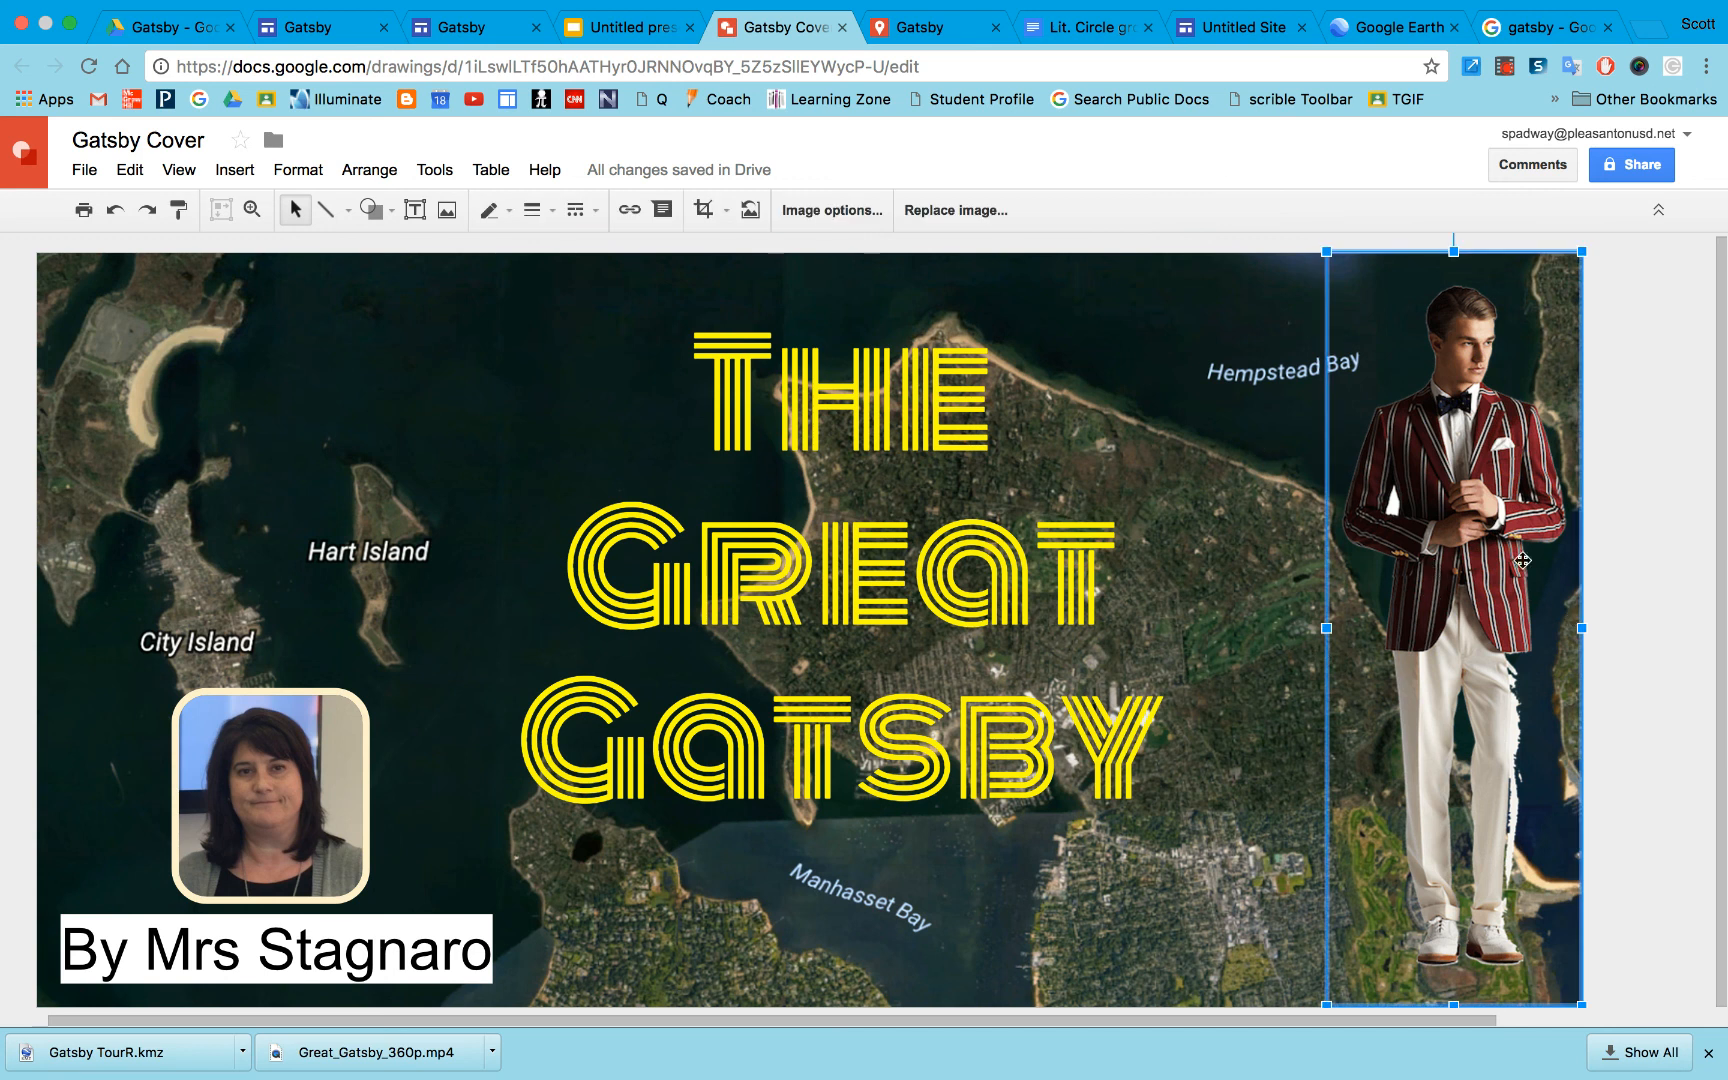
left_click(629, 210)
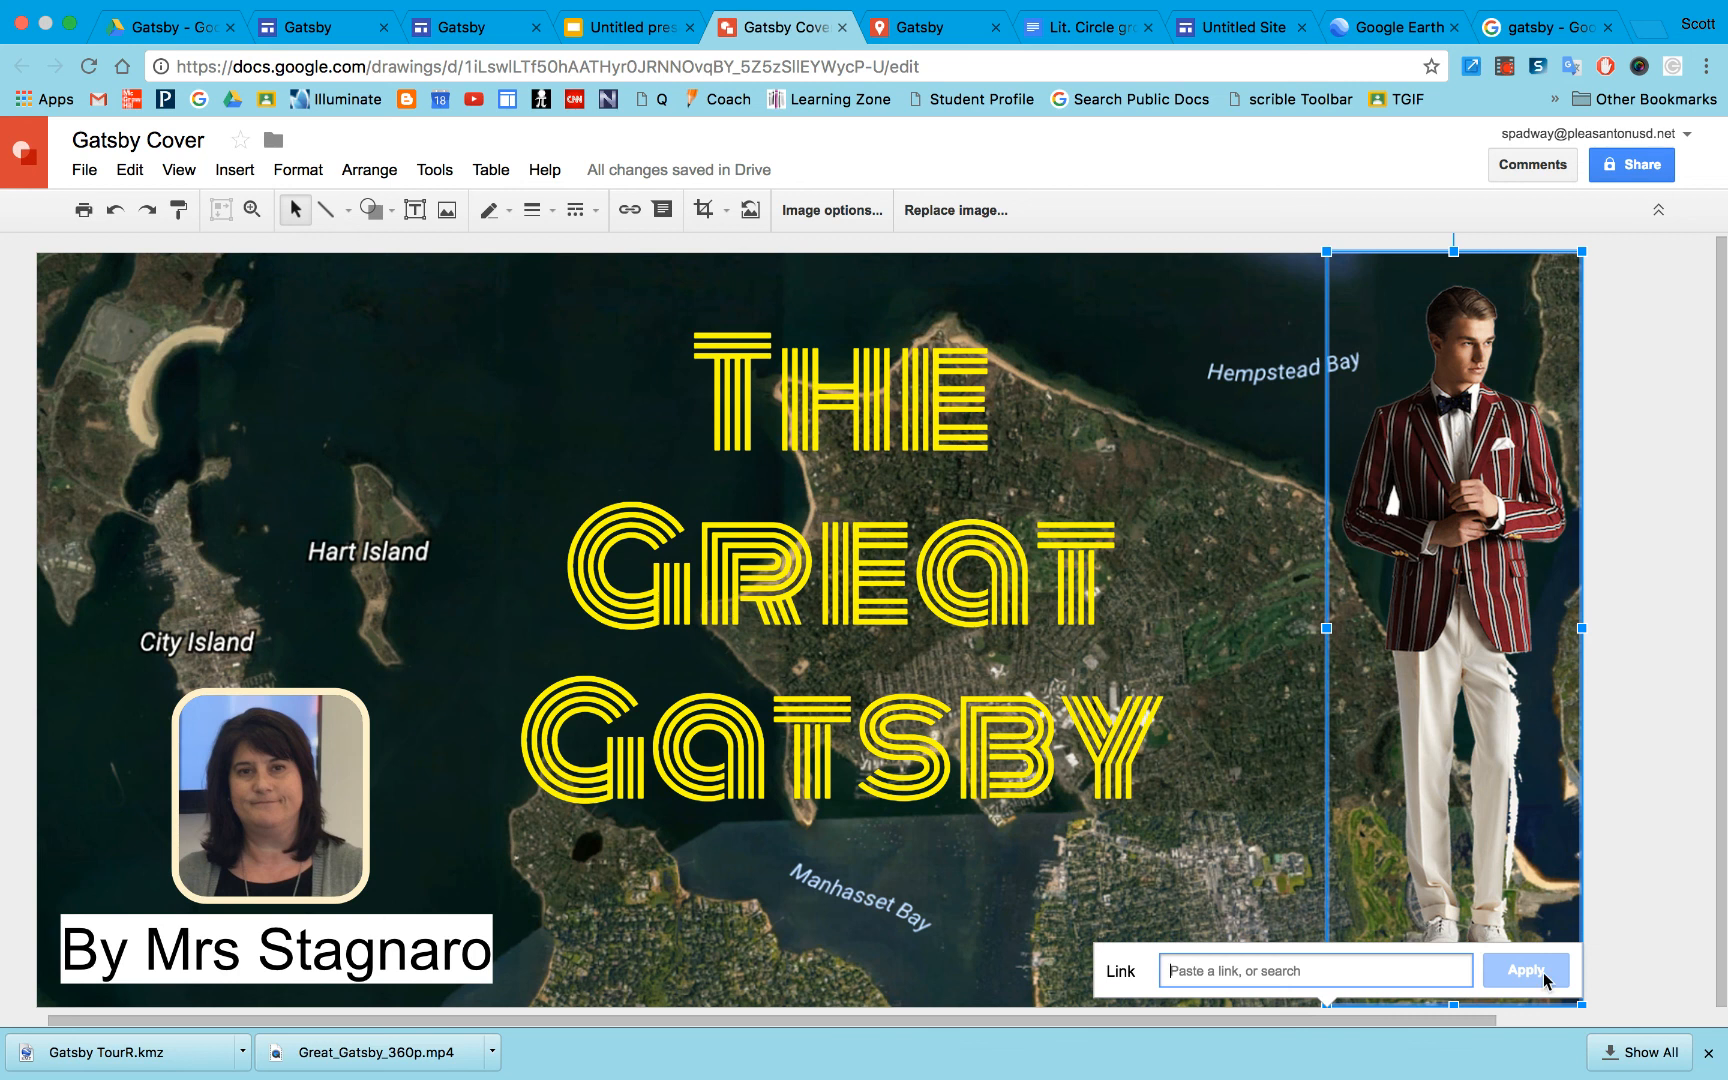
left_click(1688, 797)
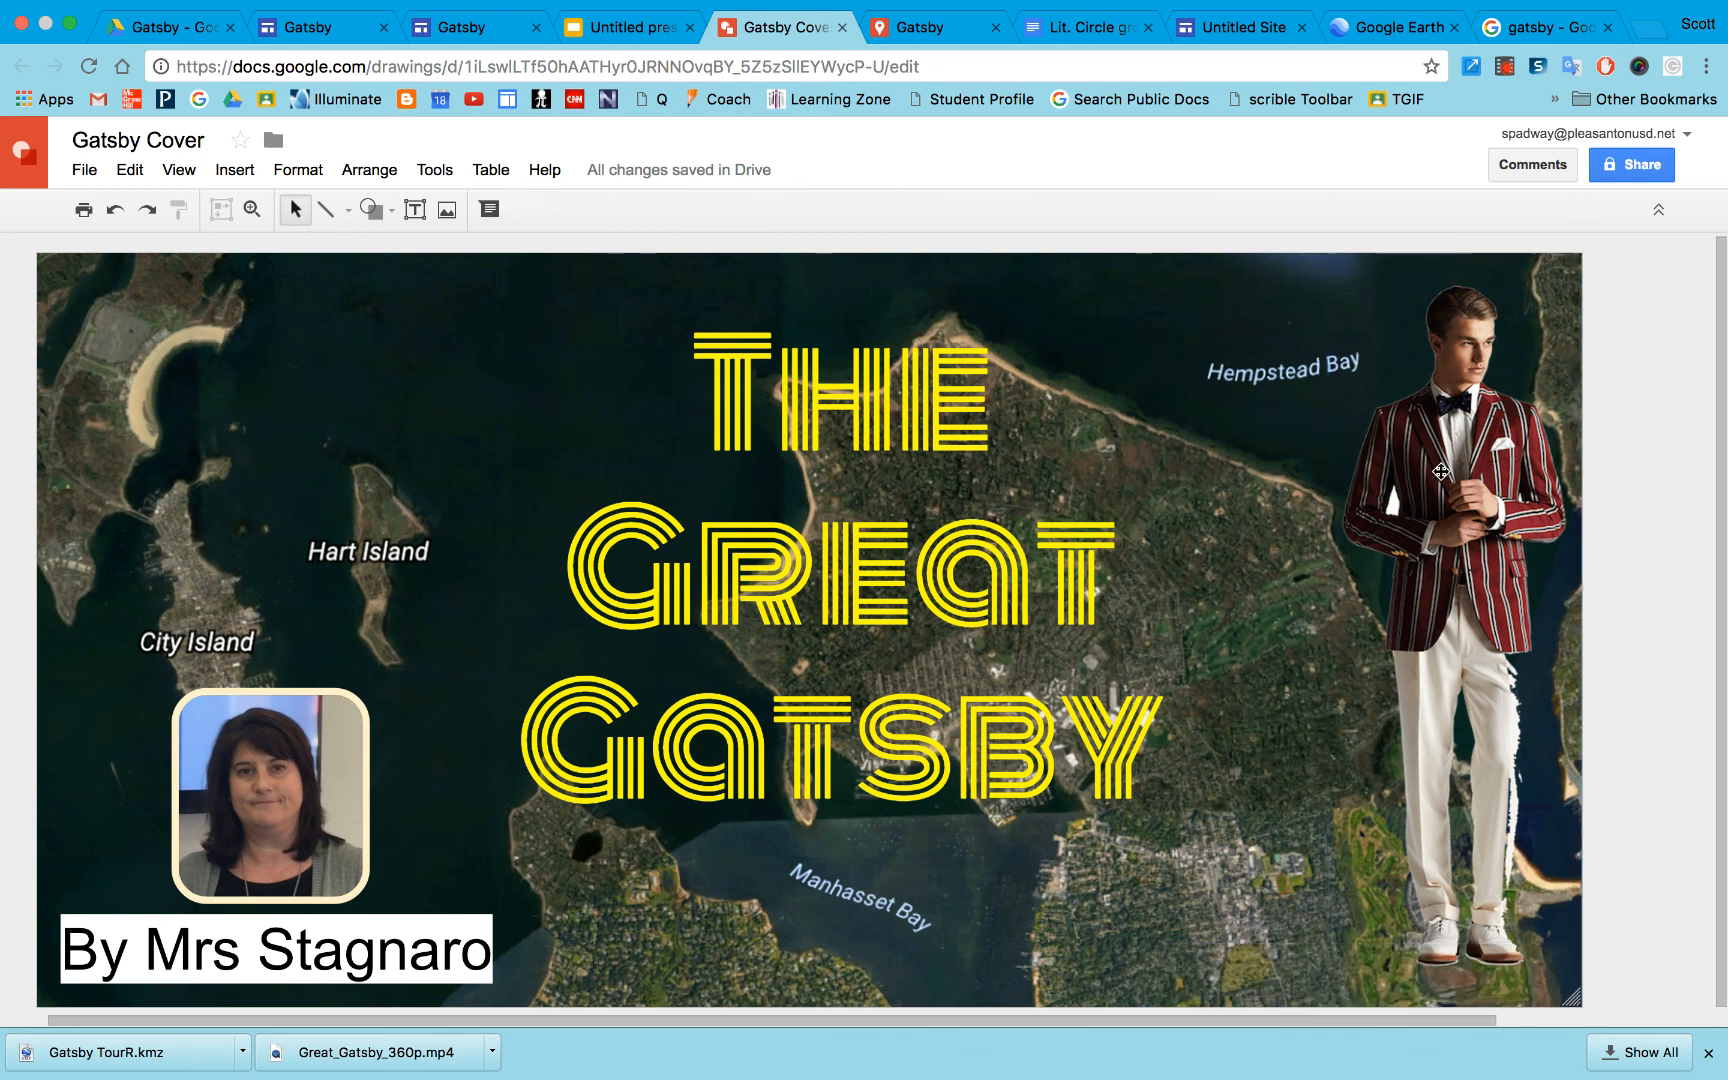